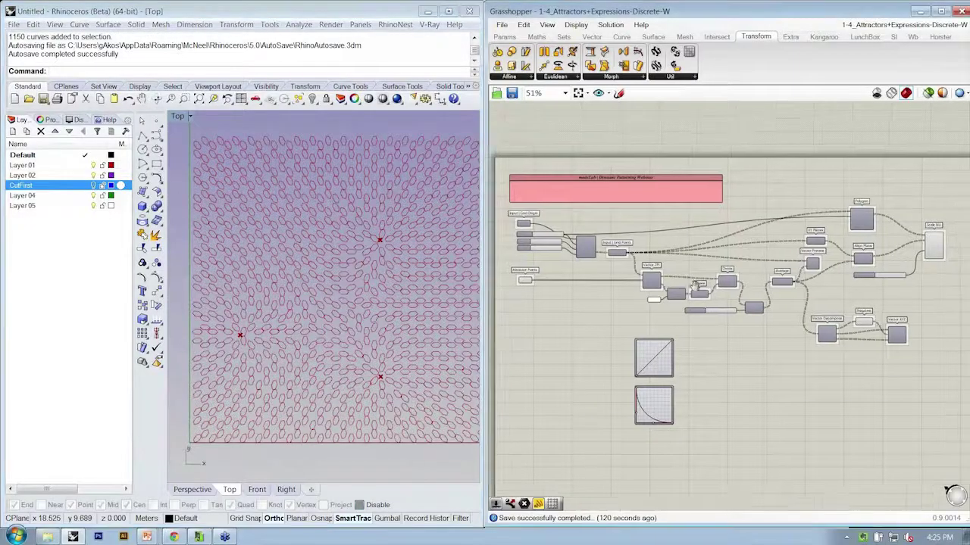
Open the reference definition 1-5_Attractors+Expressions-Contours from the 000_WorkshopFiles folder.
{"action": "right_click_drag", "start_coordinate": [695, 286], "coordinate": [671, 303]}
{"action": "right_click_drag", "start_coordinate": [780, 279], "coordinate": [782, 273]}
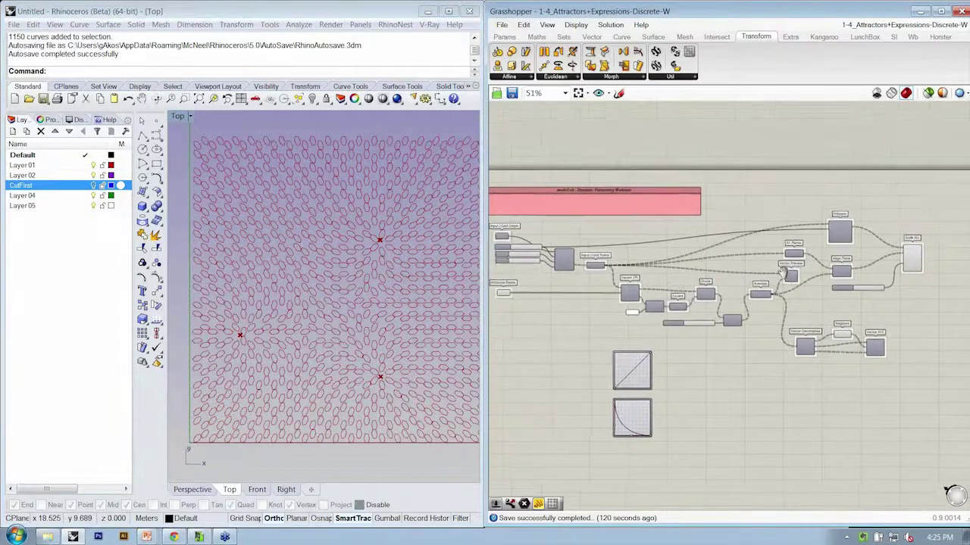
{"action": "key", "text": "ctrl+o"}
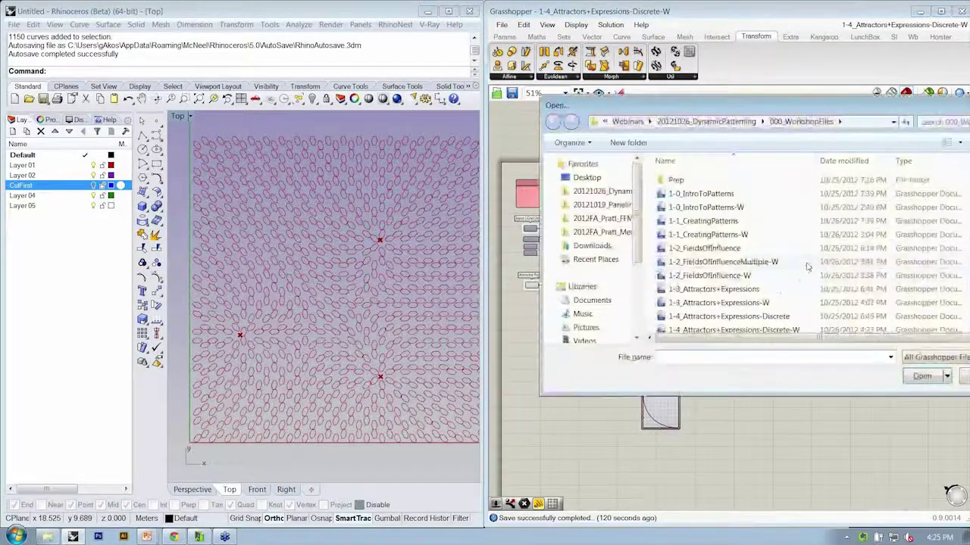
{"action": "left_click", "coordinate": [767, 317]}
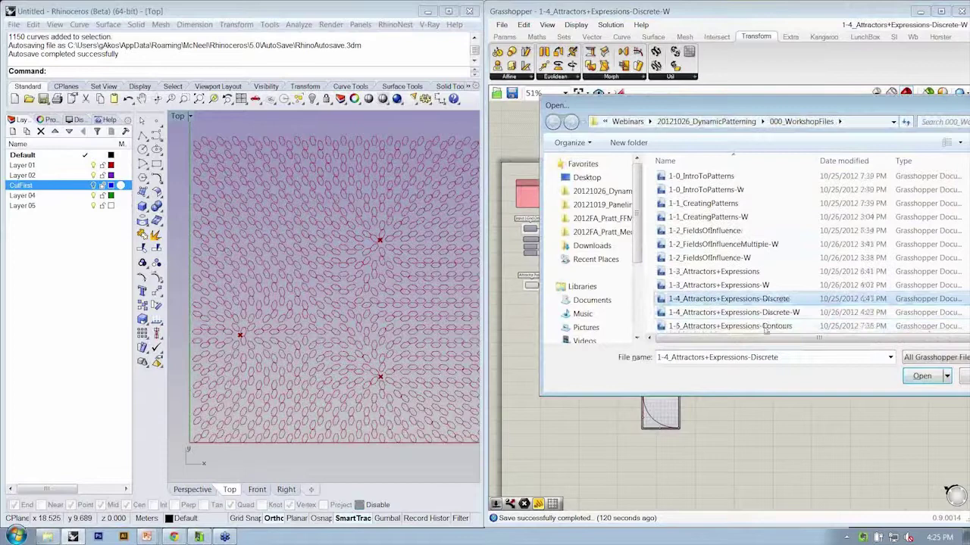
{"action": "key", "text": "Return"}
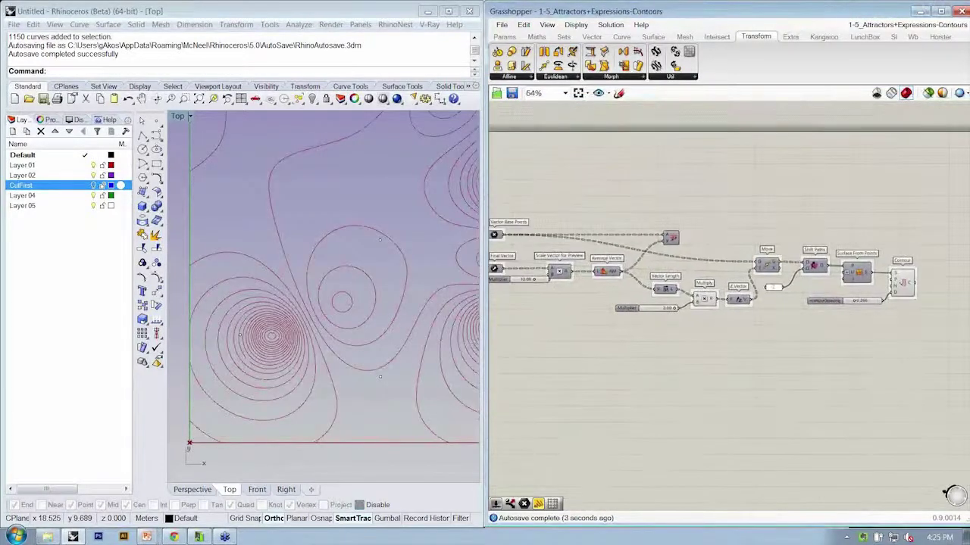
Examine the component chain from Vector Length to Contour and the contour curves it produces in the Top view.
{"action": "left_click_drag", "start_coordinate": [932, 330], "coordinate": [599, 243]}
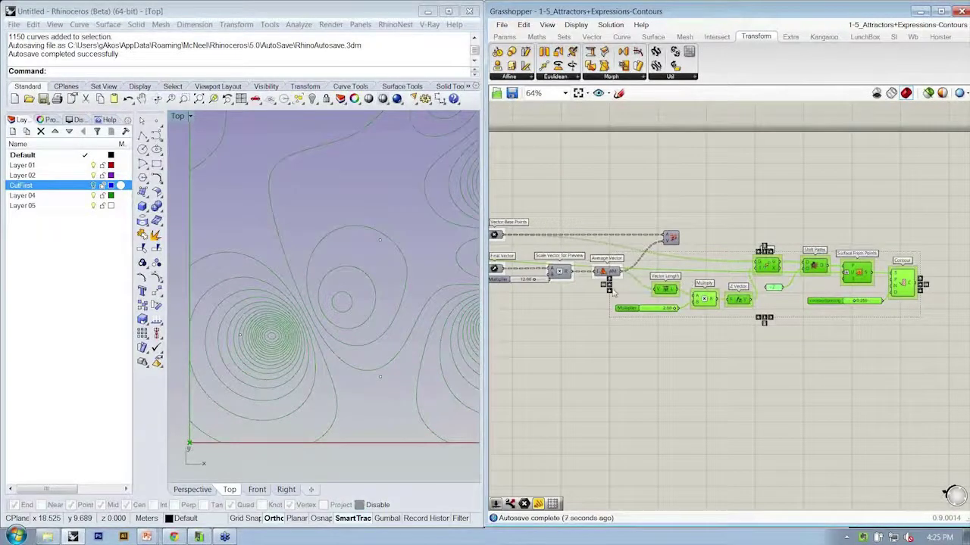
{"action": "right_click_drag", "start_coordinate": [613, 294], "coordinate": [679, 286]}
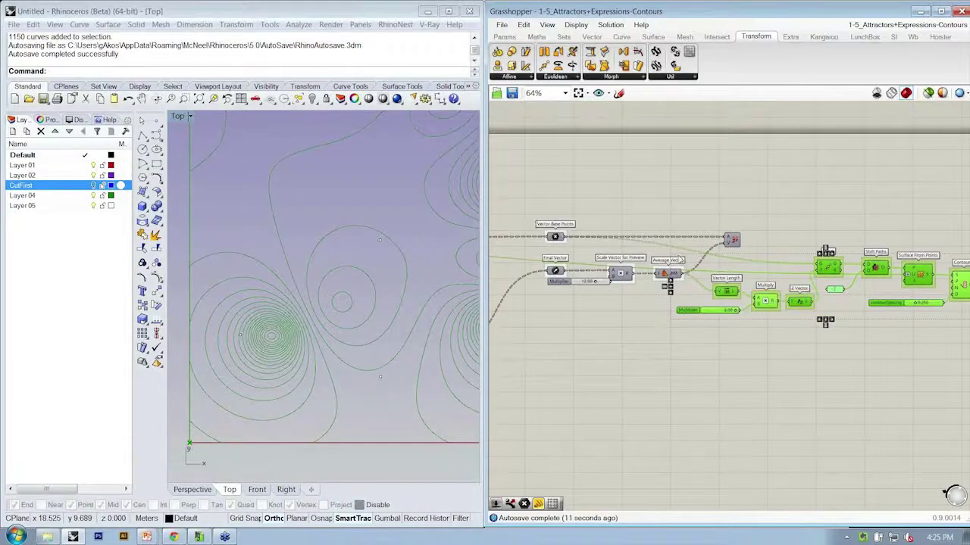
{"action": "right_click_drag", "start_coordinate": [706, 240], "coordinate": [576, 219]}
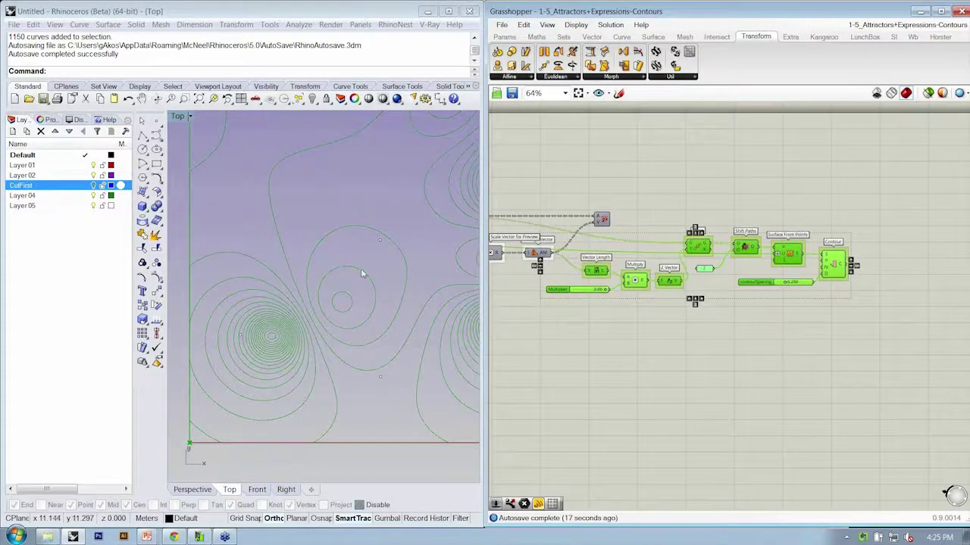
{"action": "scroll", "coordinate": [359, 303], "scroll_direction": "down", "scroll_amount": 6}
{"action": "right_click_drag", "start_coordinate": [389, 187], "coordinate": [289, 186]}
{"action": "right_click_drag", "start_coordinate": [667, 408], "coordinate": [686, 418]}
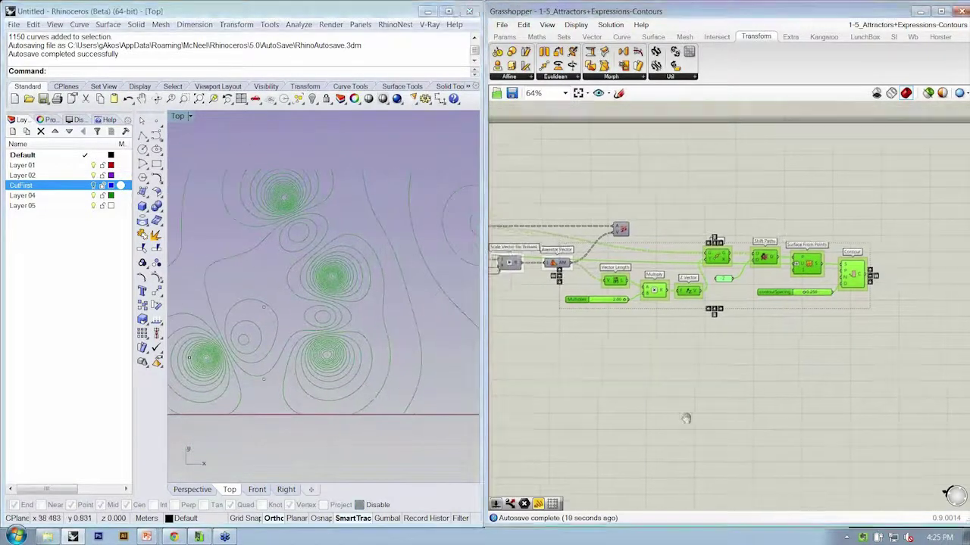
{"action": "scroll", "coordinate": [697, 368], "scroll_direction": "up", "scroll_amount": 1}
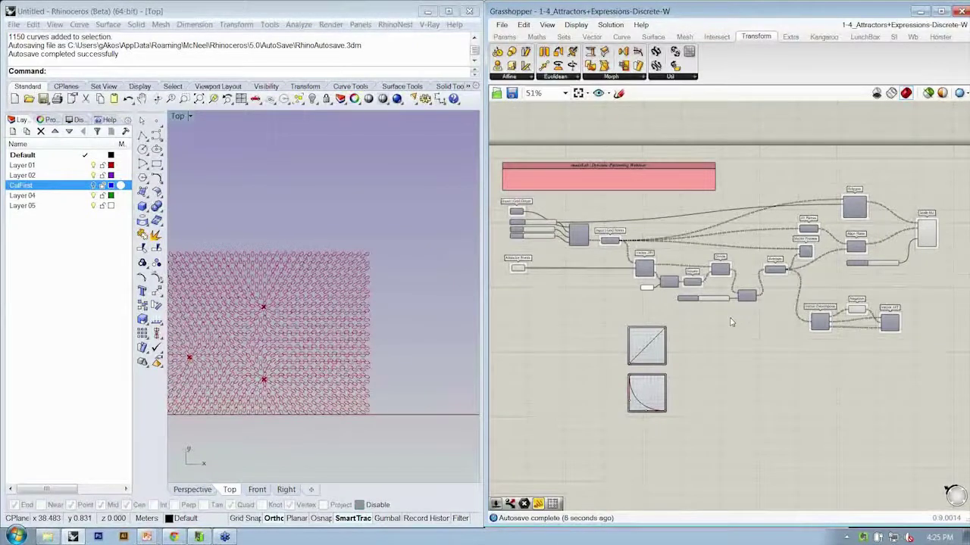
Save a copy of the 1-4_Attractors+Expressions-Discrete-W definition as 1-5_Attractors+Expressions-Contours-W.
{"action": "key", "text": "ctrl+shift+s"}
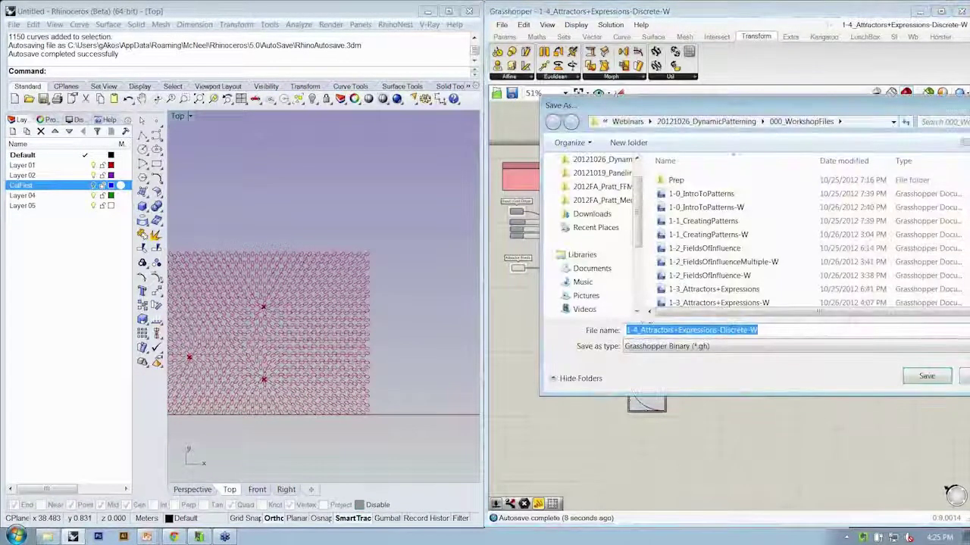
{"action": "left_click", "coordinate": [634, 330]}
{"action": "key", "text": "BackSpace"}
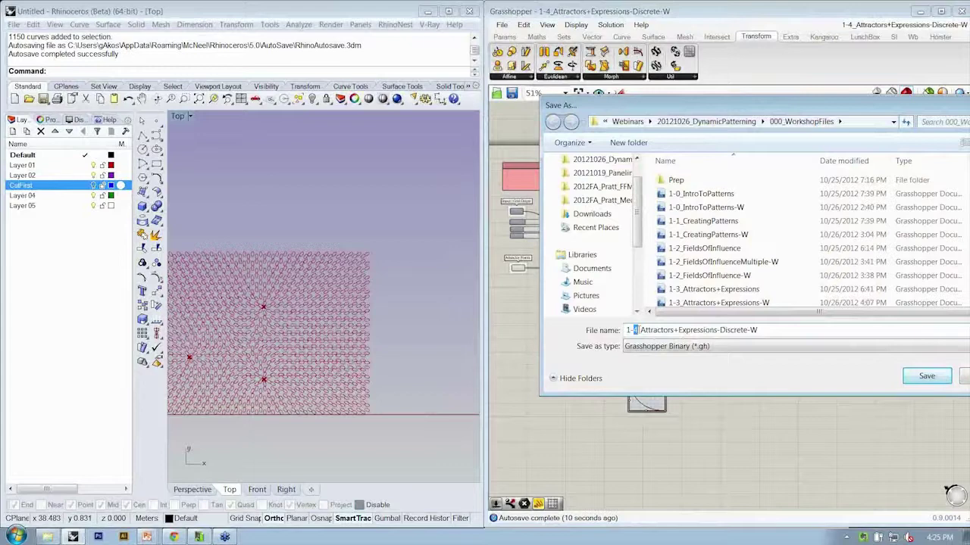
{"action": "type", "text": "5"}
{"action": "left_click_drag", "start_coordinate": [720, 330], "coordinate": [747, 331]}
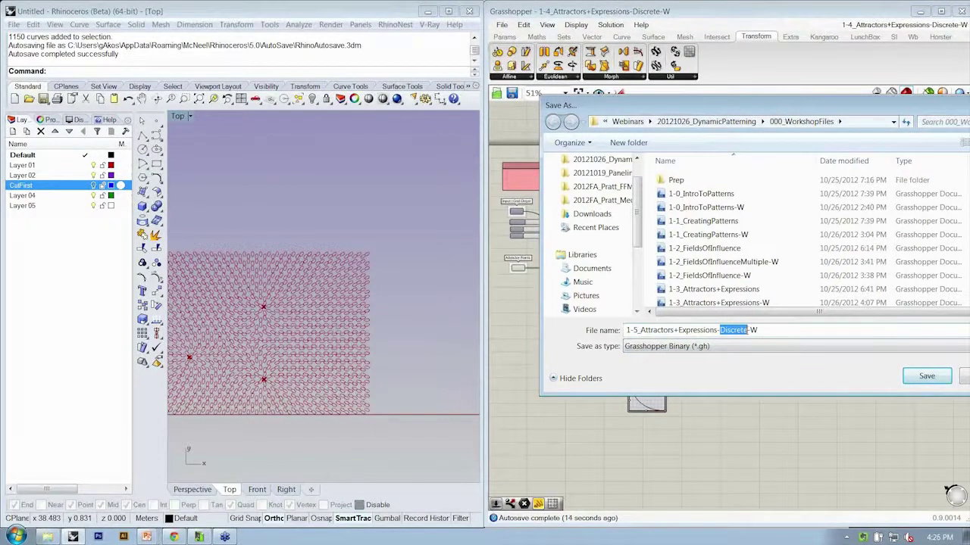
{"action": "type", "text": "Cont"}
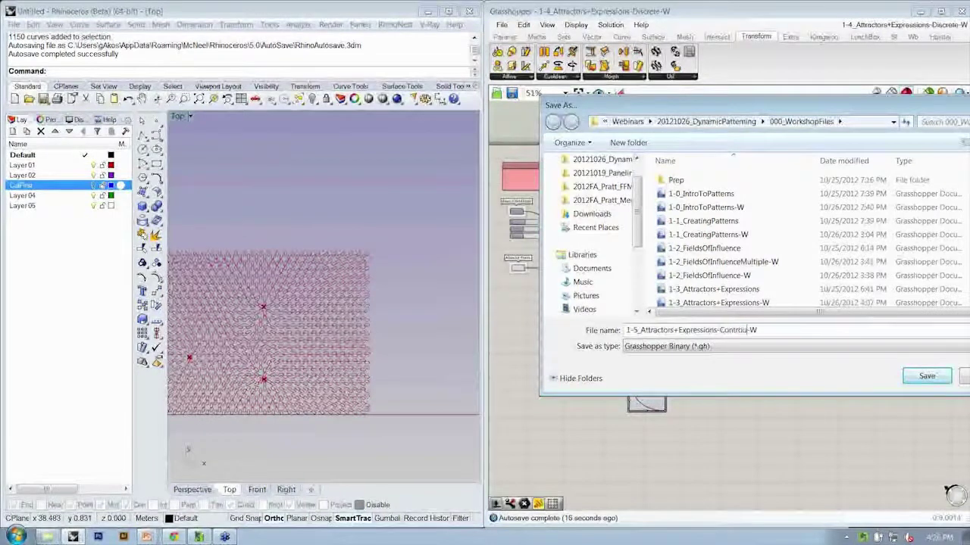
{"action": "type", "text": "ours"}
{"action": "key", "text": "Return"}
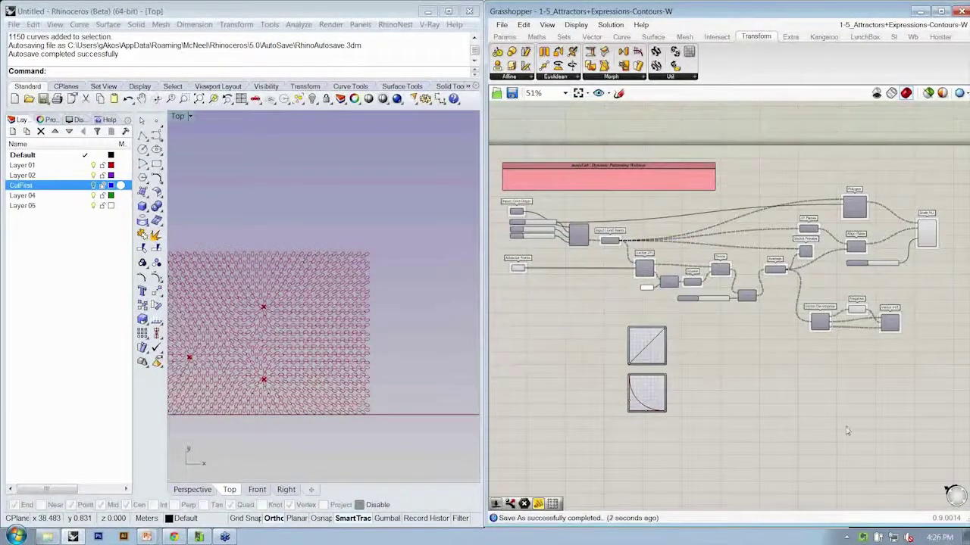
Delete the Polygon, XY Planes, Align Plane and Scale NU components together with the scaleFactor slider.
{"action": "right_click_drag", "start_coordinate": [848, 431], "coordinate": [828, 411]}
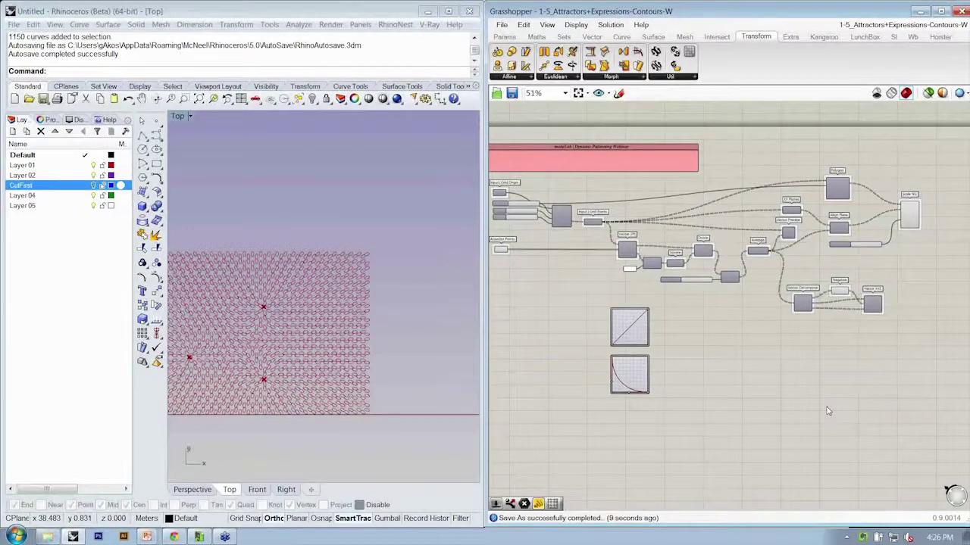
{"action": "right_click_drag", "start_coordinate": [887, 328], "coordinate": [881, 329]}
{"action": "scroll", "coordinate": [825, 253], "scroll_direction": "up", "scroll_amount": 3}
{"action": "right_click_drag", "start_coordinate": [821, 253], "coordinate": [703, 319]}
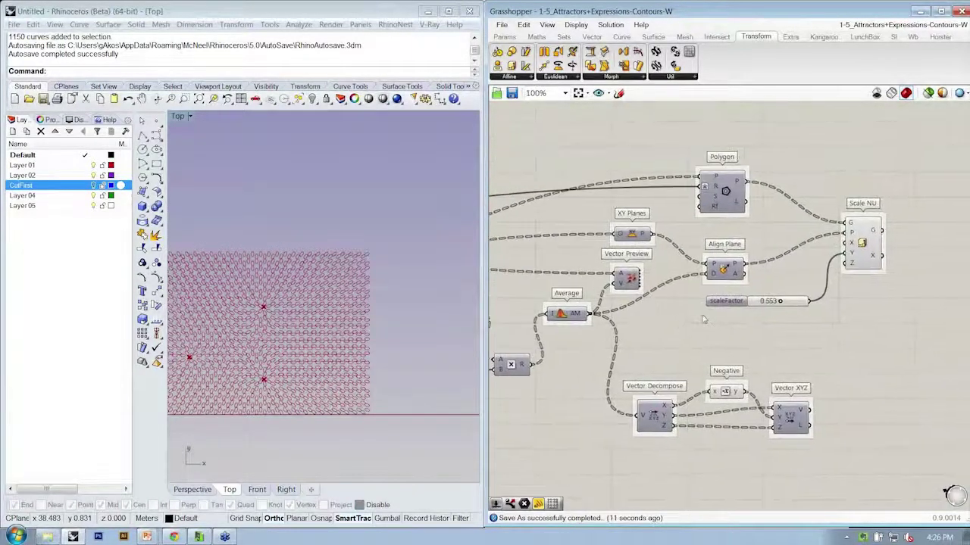
{"action": "left_click", "coordinate": [649, 242]}
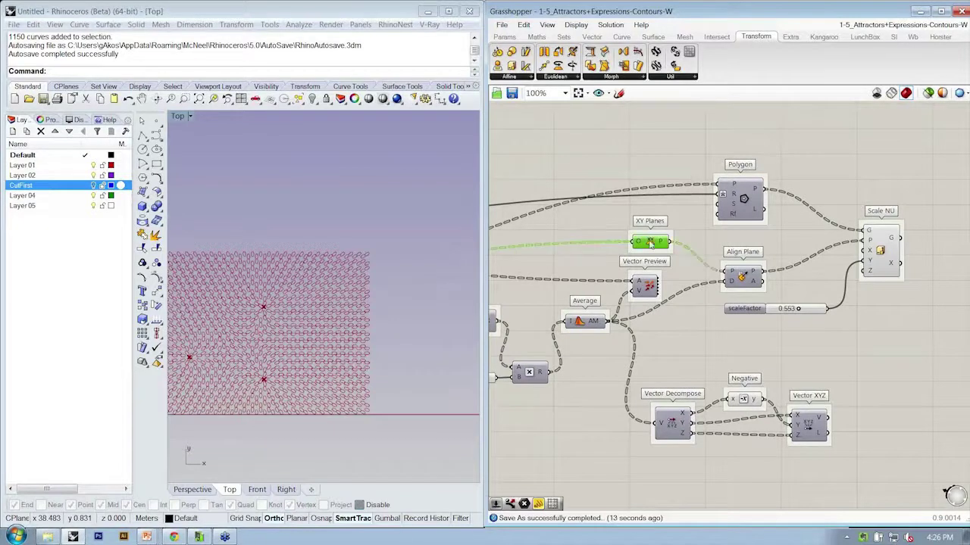
{"action": "left_click", "coordinate": [743, 279], "text": "shift"}
{"action": "left_click", "coordinate": [742, 198], "text": "shift"}
{"action": "left_click_drag", "start_coordinate": [897, 328], "coordinate": [743, 178], "text": "shift"}
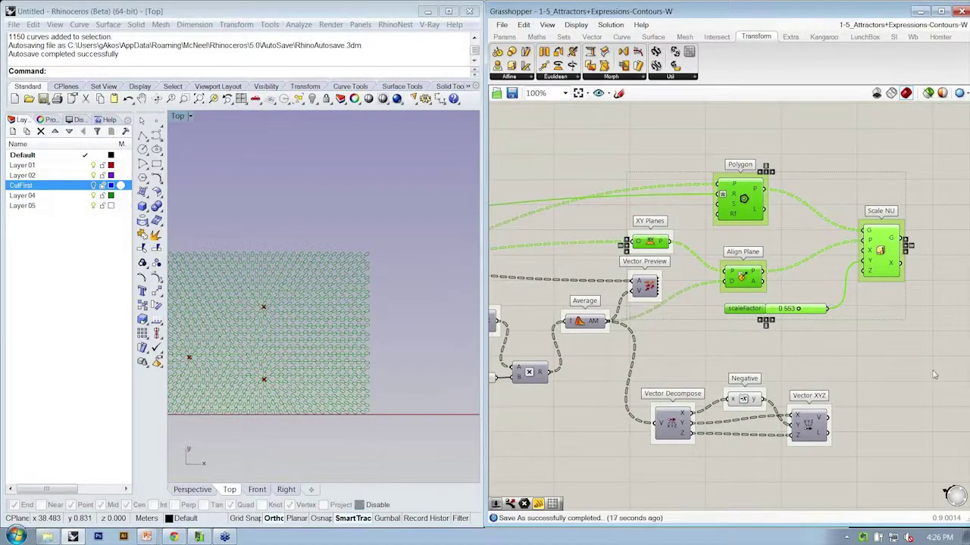
{"action": "key", "text": "Delete"}
Move the Vector Preview component slightly up so its wire from the grid points runs straight.
{"action": "left_click_drag", "start_coordinate": [907, 341], "coordinate": [639, 498]}
{"action": "right_click_drag", "start_coordinate": [692, 341], "coordinate": [740, 284]}
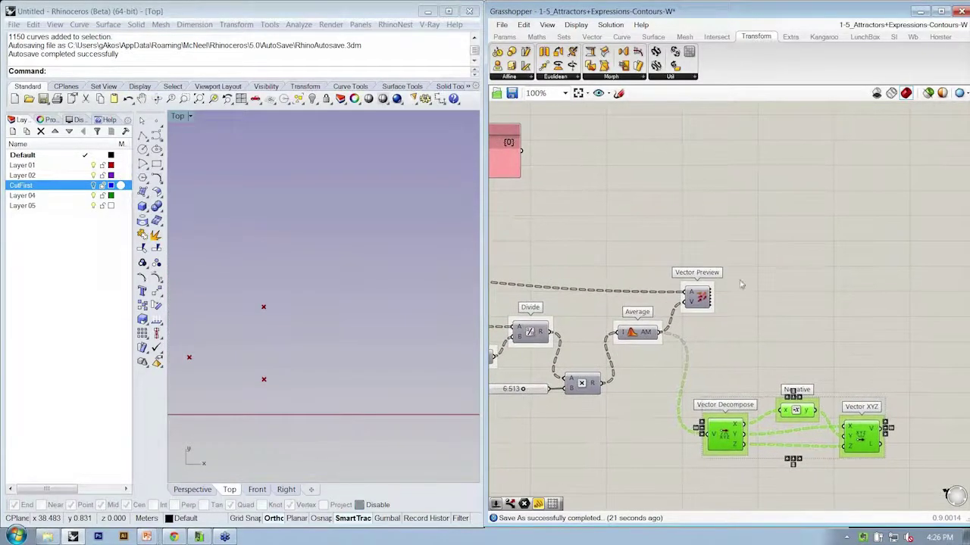
{"action": "left_click_drag", "start_coordinate": [699, 298], "coordinate": [700, 280]}
{"action": "left_click", "coordinate": [701, 196]}
{"action": "right_click_drag", "start_coordinate": [714, 239], "coordinate": [787, 237]}
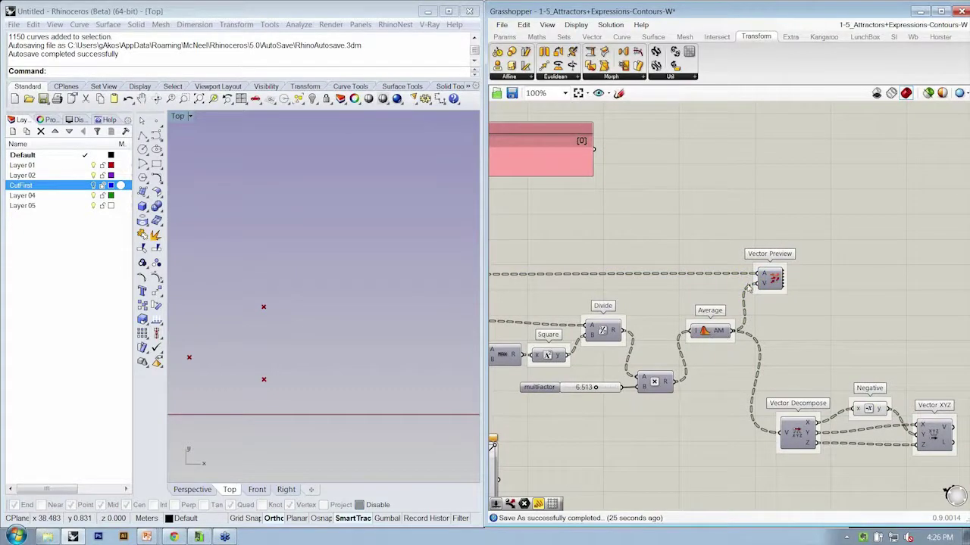
Temporarily turn on the Vector Preview component's display to examine the arrows around the attractor points, and turn it off again.
{"action": "right_click", "coordinate": [779, 278]}
{"action": "left_click", "coordinate": [792, 295]}
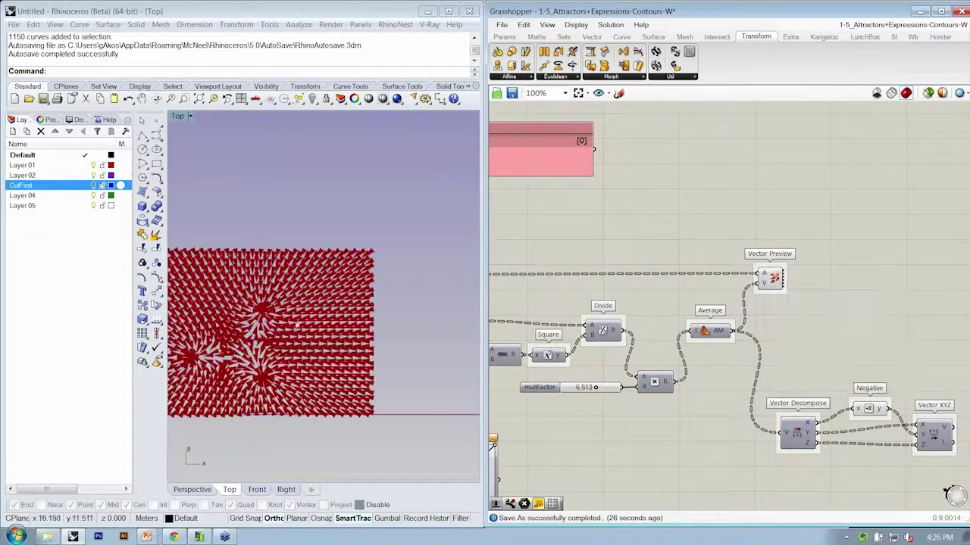
{"action": "scroll", "coordinate": [265, 327], "scroll_direction": "up", "scroll_amount": 6}
{"action": "right_click_drag", "start_coordinate": [262, 326], "coordinate": [331, 321]}
{"action": "right_click_drag", "start_coordinate": [838, 310], "coordinate": [751, 314]}
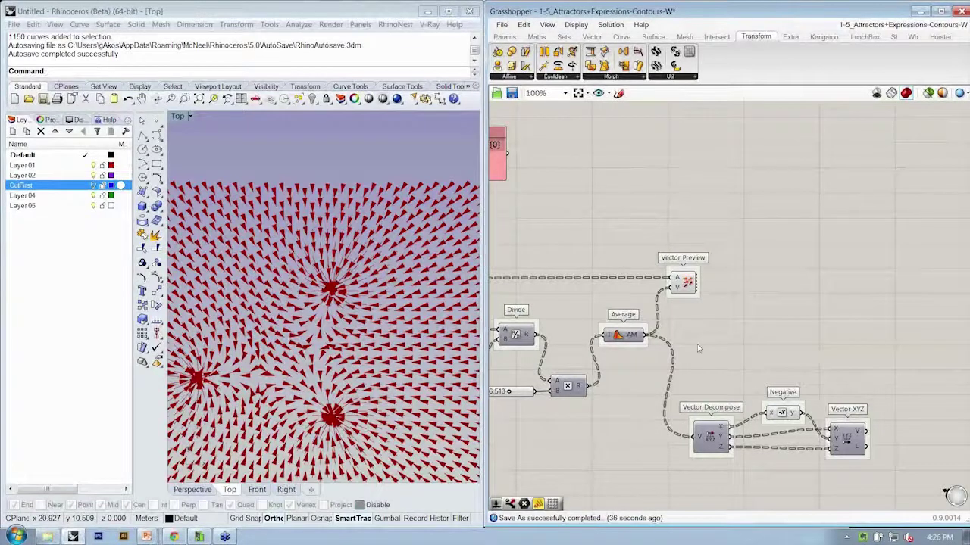
{"action": "right_click_drag", "start_coordinate": [738, 316], "coordinate": [767, 316]}
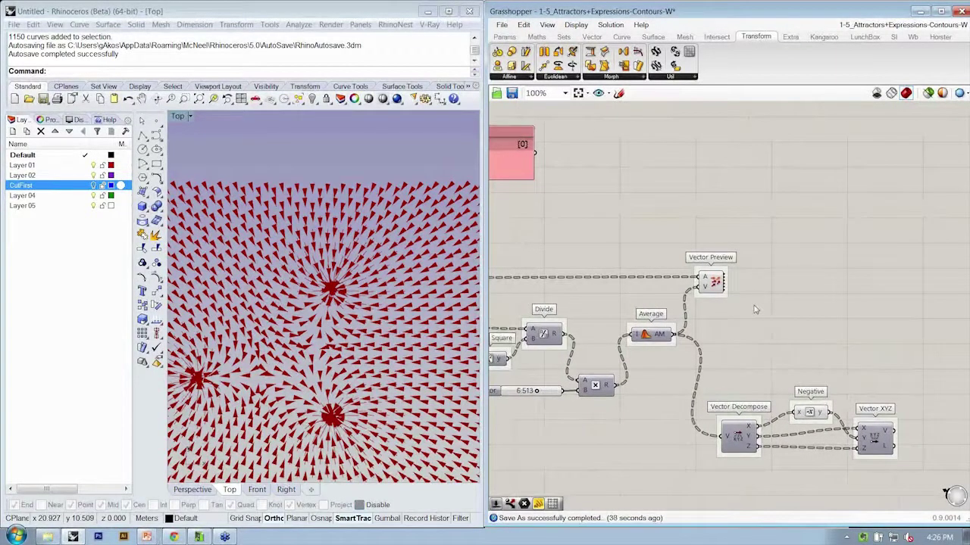
{"action": "right_click", "coordinate": [715, 281]}
{"action": "left_click", "coordinate": [738, 299]}
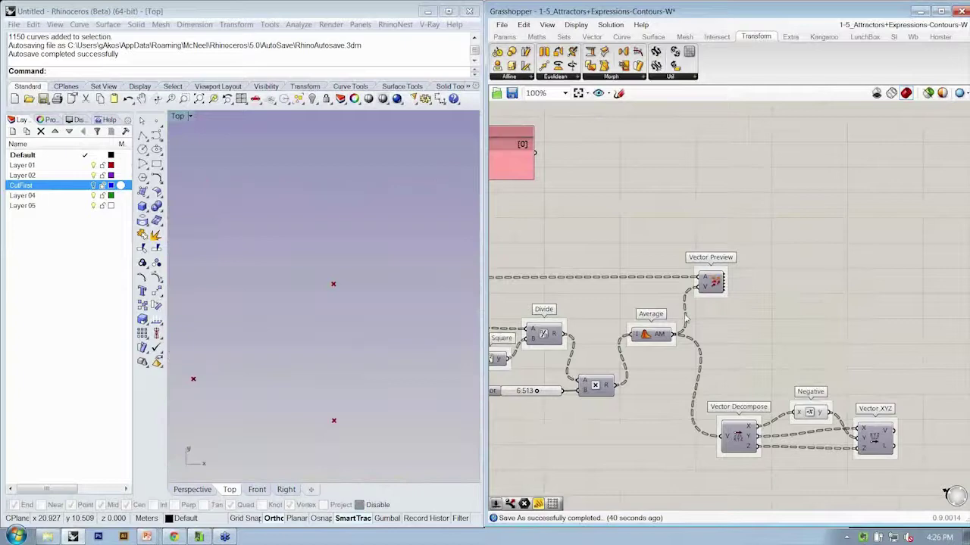
Turn on the preview of the Input | Grid Points parameter to display the point grid in the Top view.
{"action": "right_click_drag", "start_coordinate": [273, 269], "coordinate": [292, 227]}
{"action": "scroll", "coordinate": [305, 258], "scroll_direction": "down", "scroll_amount": 2}
{"action": "right_click_drag", "start_coordinate": [665, 279], "coordinate": [740, 268]}
{"action": "scroll", "coordinate": [740, 268], "scroll_direction": "down", "scroll_amount": 2}
{"action": "right_click_drag", "start_coordinate": [548, 268], "coordinate": [590, 266]}
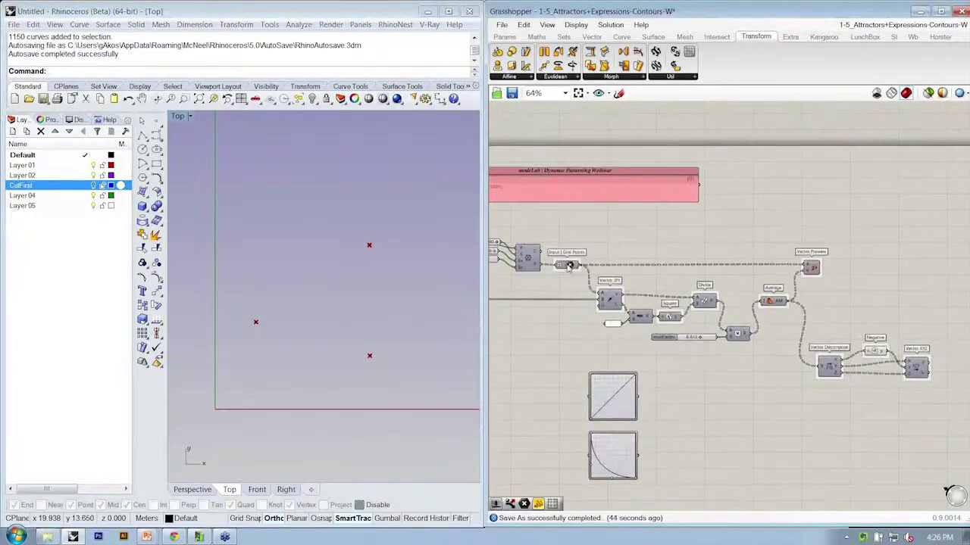
{"action": "right_click", "coordinate": [568, 265]}
{"action": "left_click", "coordinate": [595, 286]}
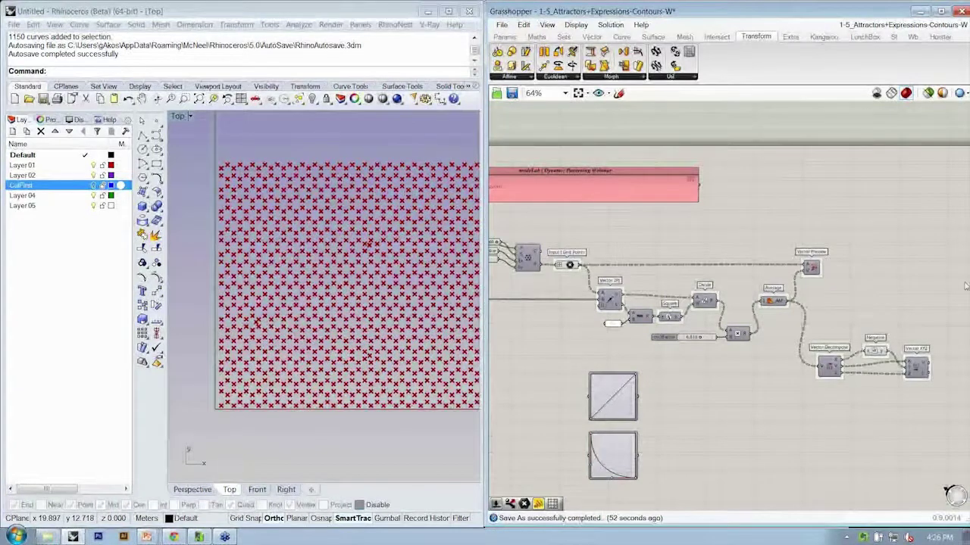
{"action": "mouse_move", "coordinate": [377, 305]}
{"action": "right_mouse_down"}
{"action": "mouse_move", "coordinate": [342, 309]}
{"action": "mouse_move", "coordinate": [360, 306]}
{"action": "right_mouse_up"}
Add a Surface From Points component to the empty canvas area beyond the Vector Preview component.
{"action": "right_click_drag", "start_coordinate": [837, 222], "coordinate": [753, 218]}
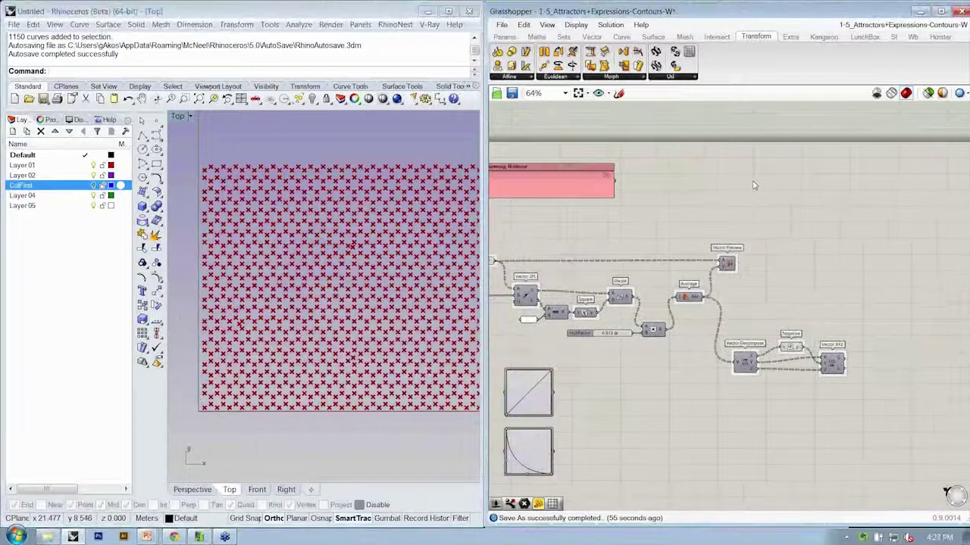
{"action": "left_click", "coordinate": [654, 37]}
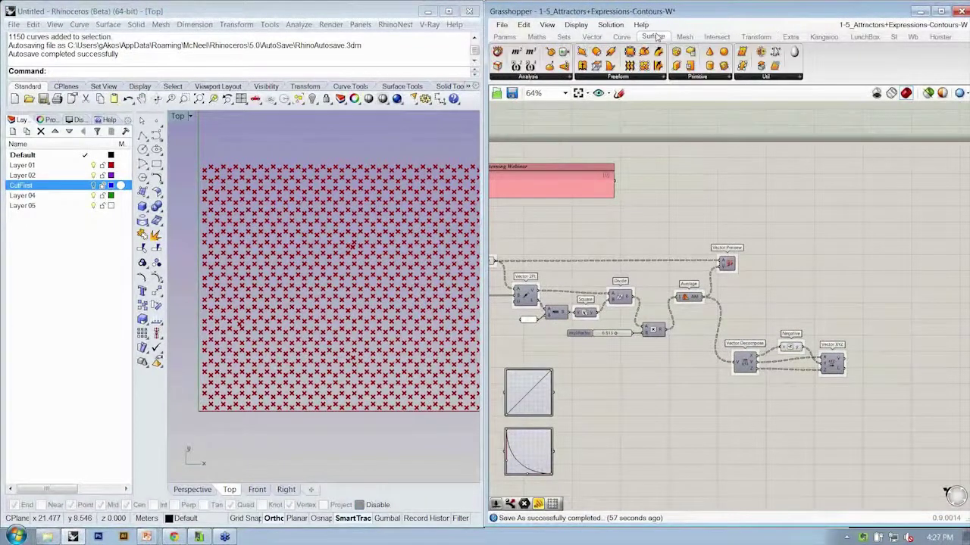
{"action": "left_click", "coordinate": [721, 78]}
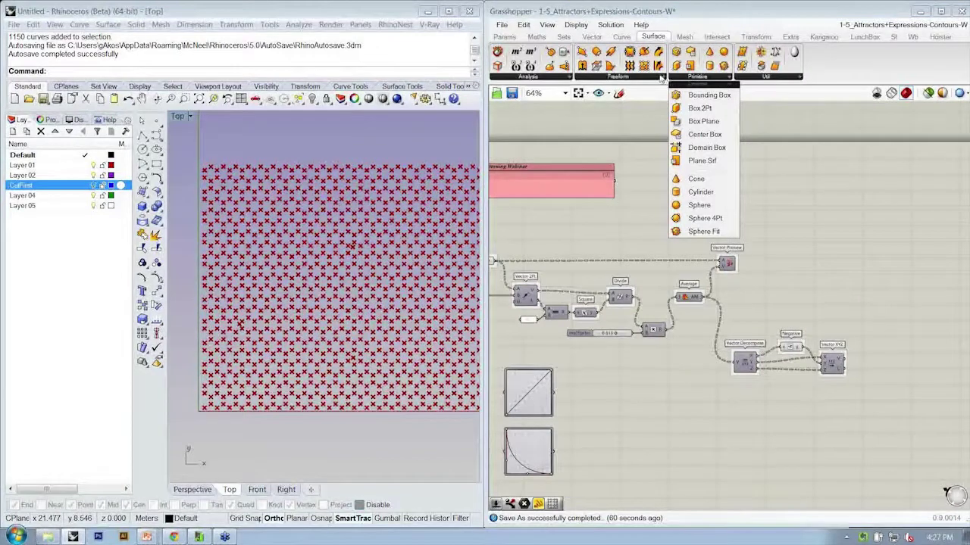
{"action": "left_click", "coordinate": [661, 77]}
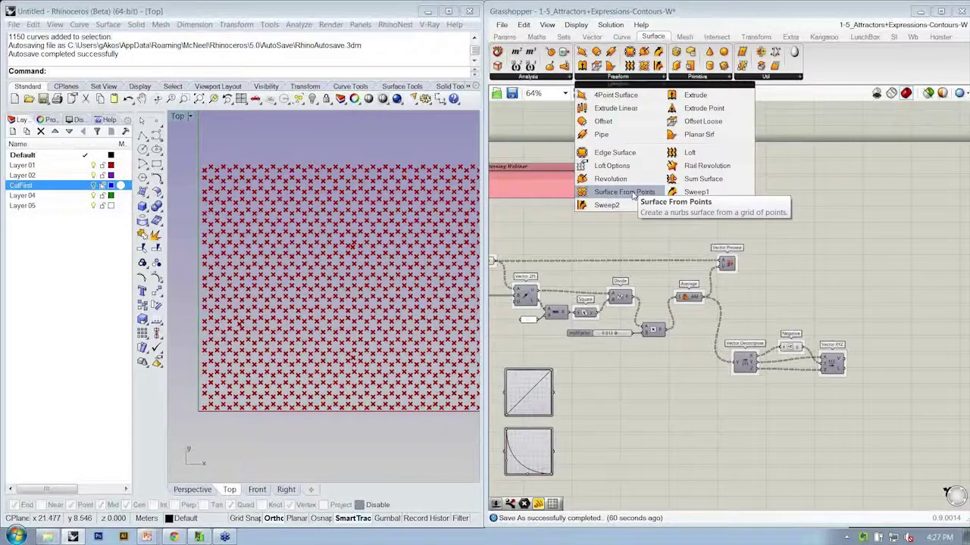
{"action": "left_click", "coordinate": [624, 192]}
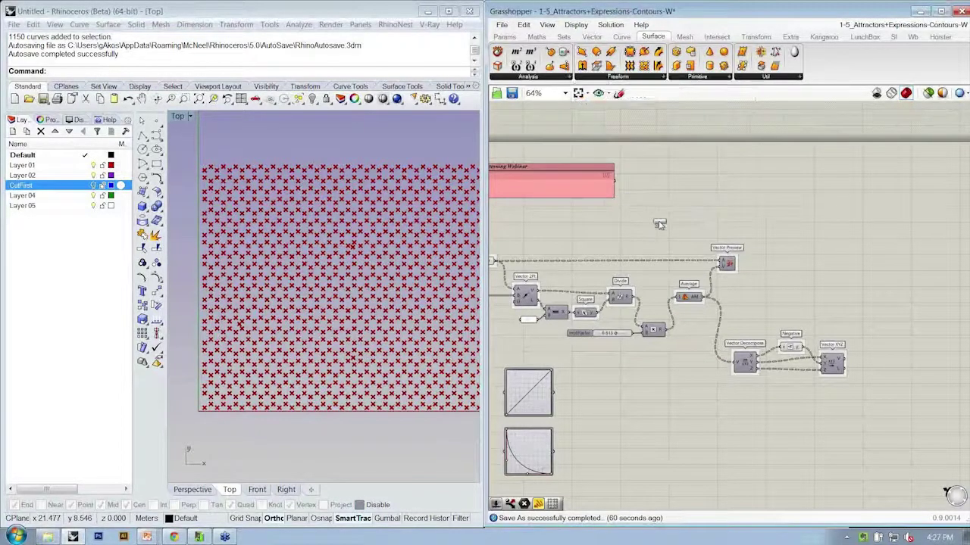
{"action": "left_click", "coordinate": [792, 233]}
{"action": "right_click_drag", "start_coordinate": [737, 241], "coordinate": [873, 247]}
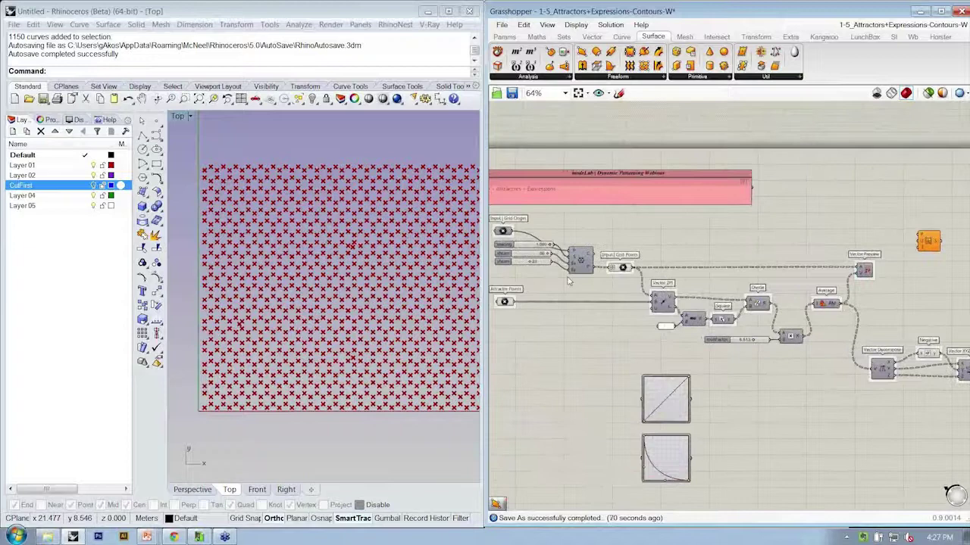
Check the grid component feeding the grid points and the description of the Surface From Points component's P input.
{"action": "scroll", "coordinate": [574, 262], "scroll_direction": "up", "scroll_amount": 2}
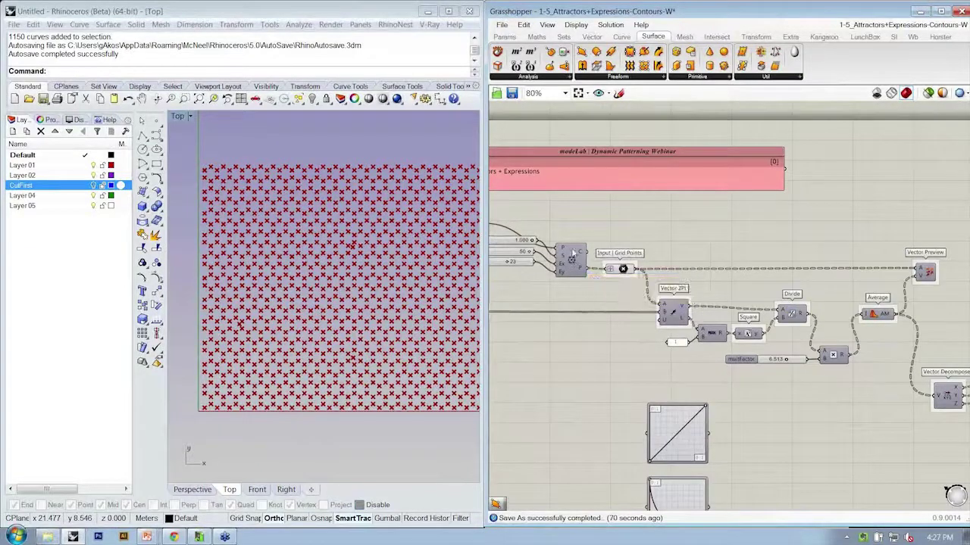
{"action": "scroll", "coordinate": [572, 261], "scroll_direction": "down", "scroll_amount": 2}
{"action": "left_click_drag", "start_coordinate": [571, 260], "coordinate": [841, 231]}
{"action": "scroll", "coordinate": [570, 250], "scroll_direction": "up", "scroll_amount": 2}
{"action": "scroll", "coordinate": [868, 218], "scroll_direction": "up", "scroll_amount": 3}
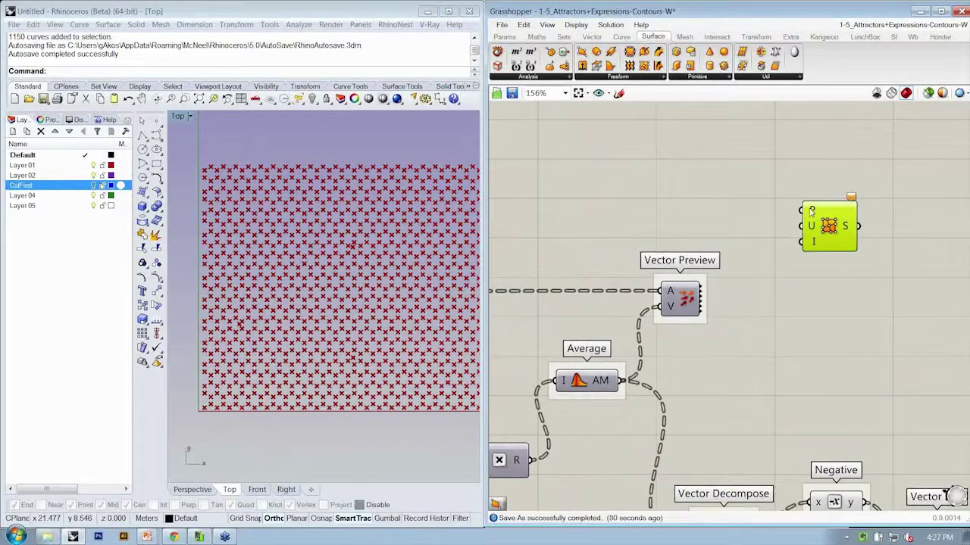
{"action": "mouse_move", "coordinate": [812, 212]}
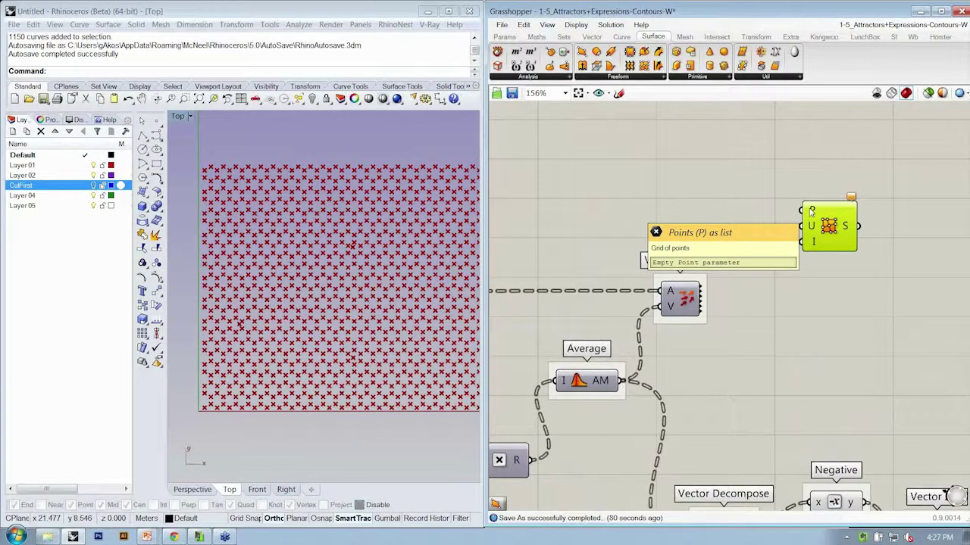
Shift the Vector Preview and Surface From Points components on the canvas to make room around them.
{"action": "mouse_move", "coordinate": [809, 234]}
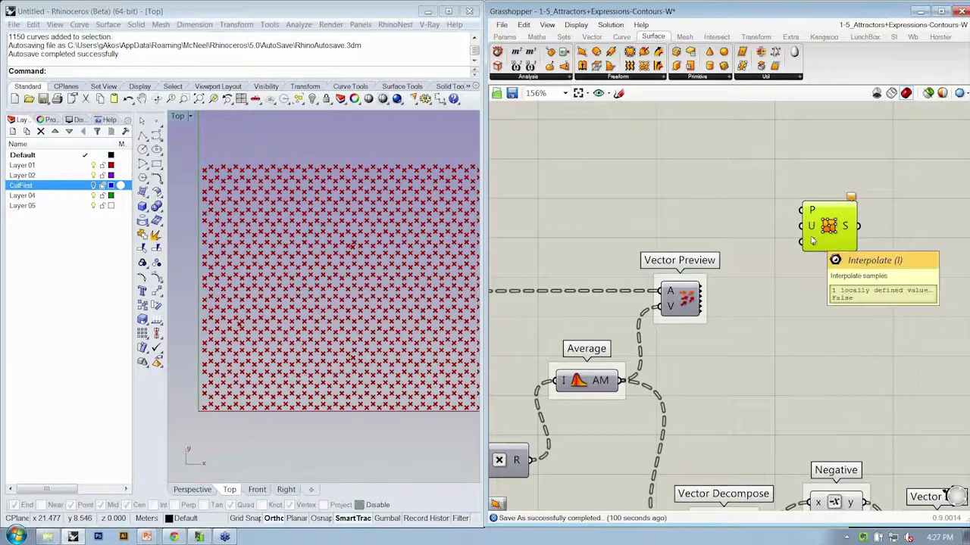
{"action": "scroll", "coordinate": [833, 253], "scroll_direction": "down", "scroll_amount": 3}
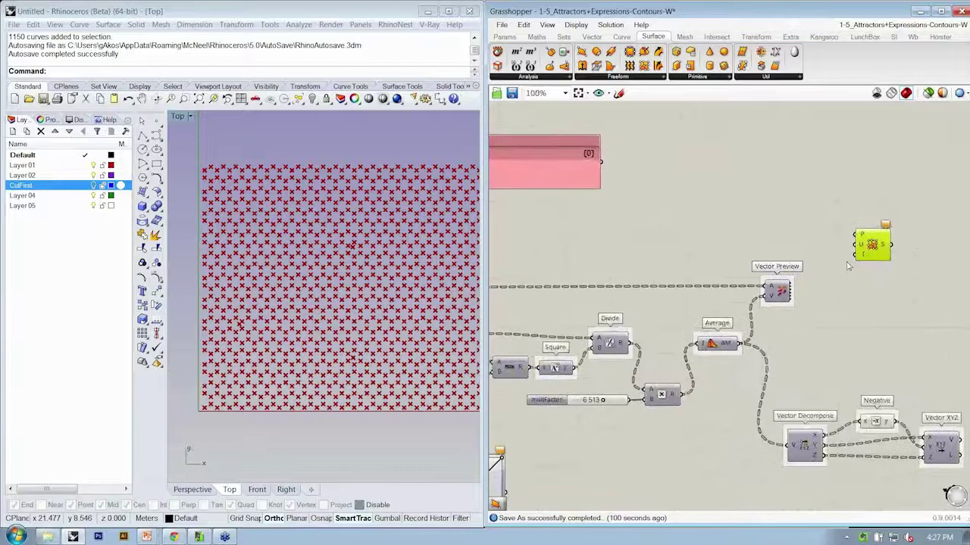
{"action": "scroll", "coordinate": [849, 266], "scroll_direction": "down", "scroll_amount": 2}
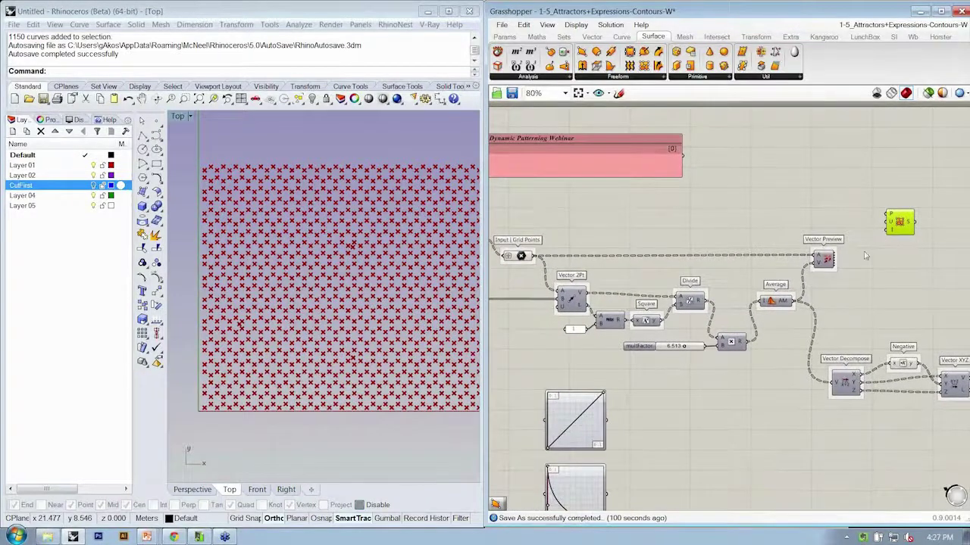
{"action": "left_click_drag", "start_coordinate": [825, 259], "coordinate": [826, 280]}
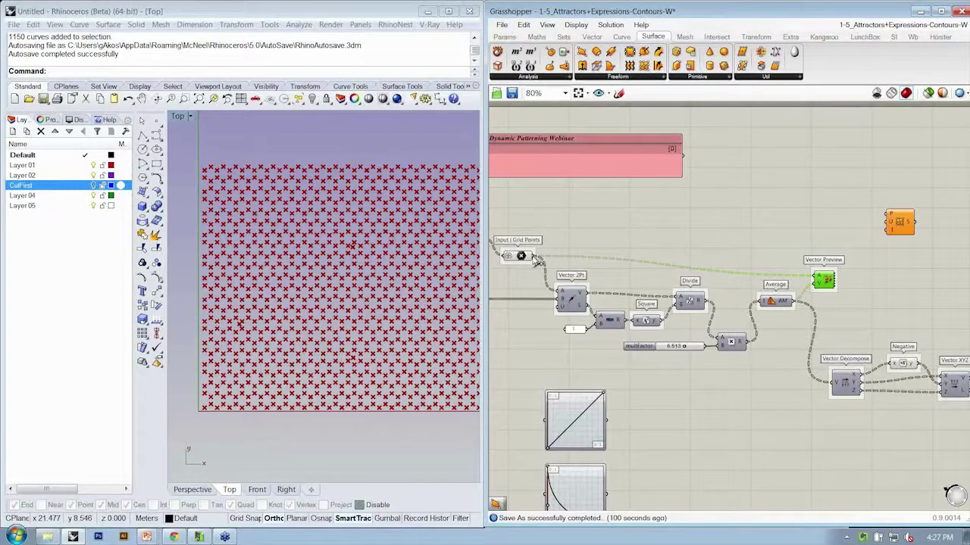
{"action": "left_click_drag", "start_coordinate": [536, 260], "coordinate": [904, 247]}
{"action": "scroll", "coordinate": [206, 184], "scroll_direction": "down", "scroll_amount": 3}
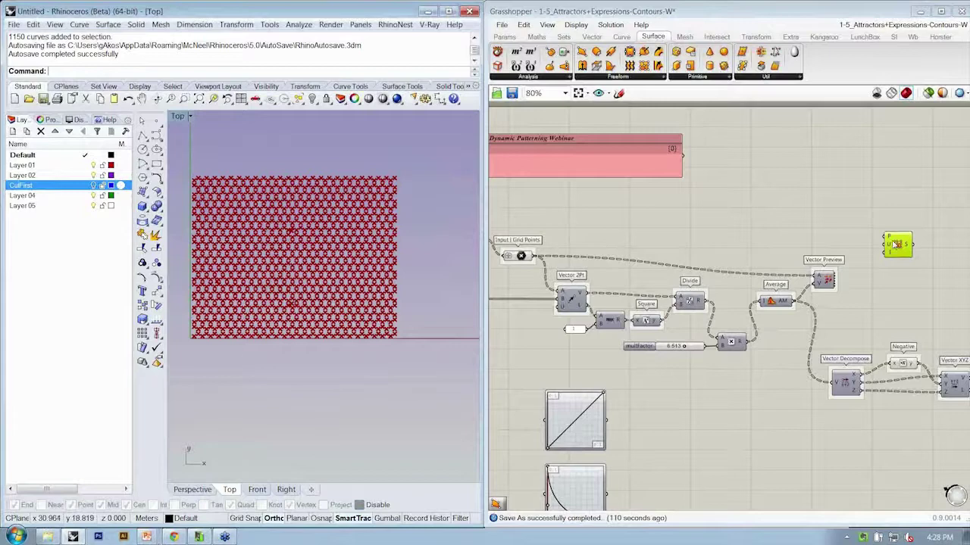
{"action": "right_click_drag", "start_coordinate": [892, 263], "coordinate": [834, 259]}
{"action": "scroll", "coordinate": [834, 258], "scroll_direction": "up", "scroll_amount": 2}
{"action": "left_click_drag", "start_coordinate": [841, 230], "coordinate": [857, 220]}
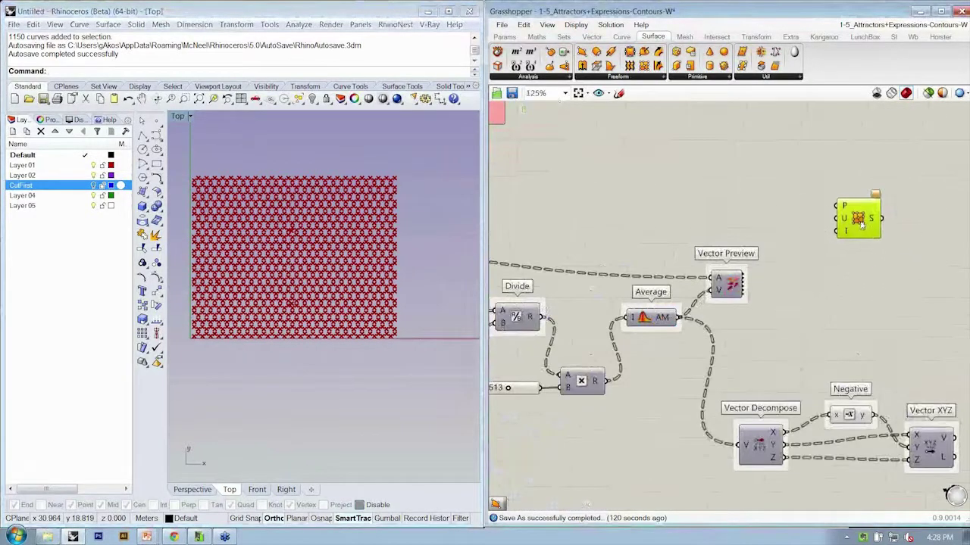
{"action": "left_click", "coordinate": [765, 188]}
{"action": "left_click_drag", "start_coordinate": [765, 189], "coordinate": [824, 353]}
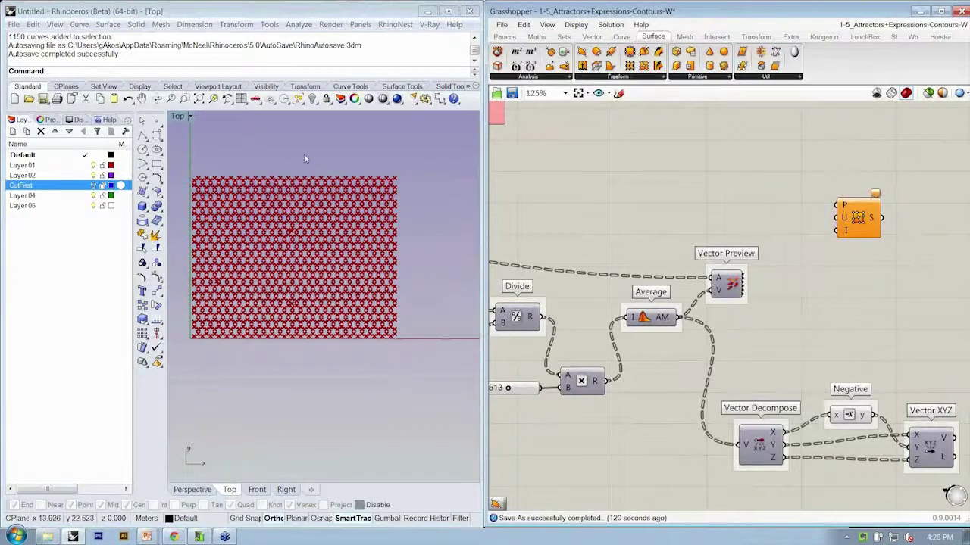
Maximize the Perspective viewport and turn on the Vector Preview component's preview to display the arrows over the point grid.
{"action": "double_click", "coordinate": [179, 116]}
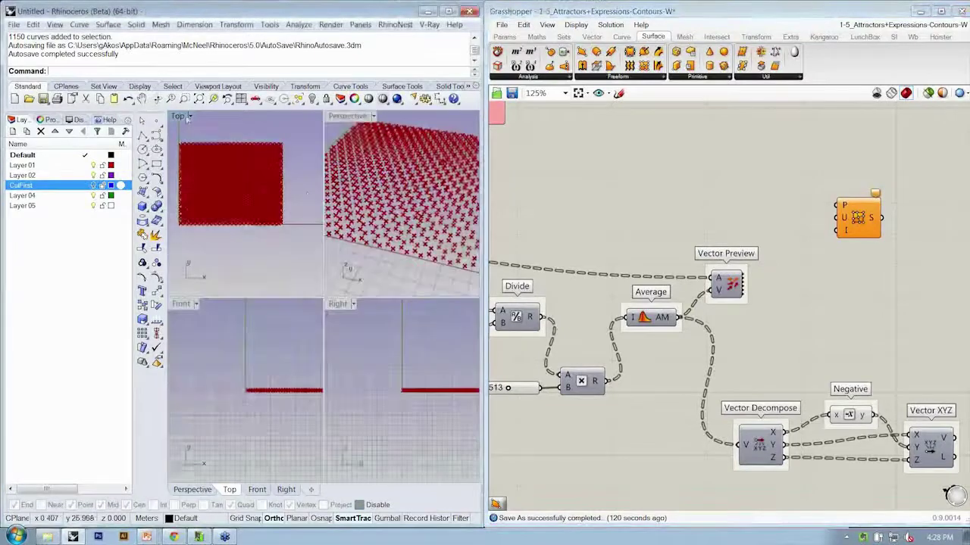
{"action": "double_click", "coordinate": [340, 117]}
{"action": "right_click_drag", "start_coordinate": [405, 266], "coordinate": [414, 175]}
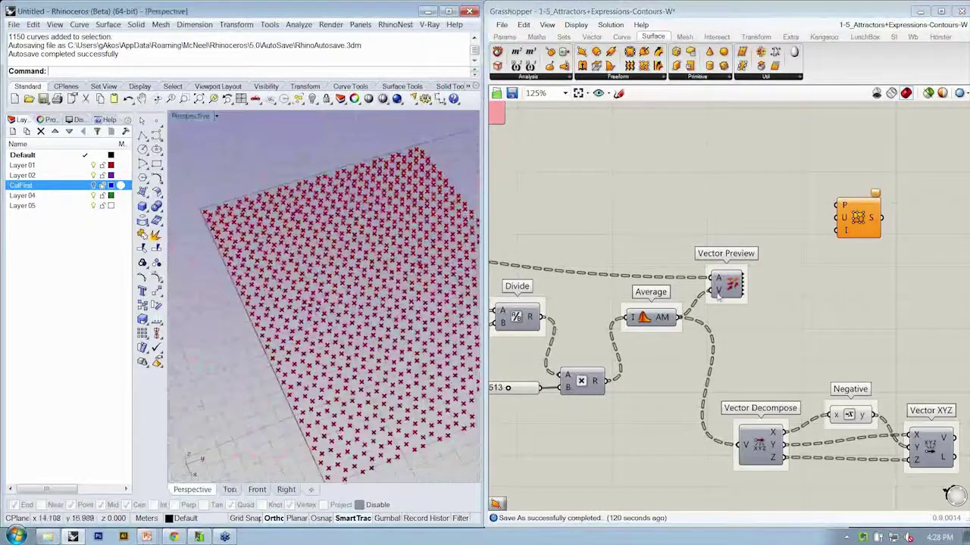
{"action": "right_click", "coordinate": [727, 284]}
{"action": "left_click", "coordinate": [756, 303]}
{"action": "right_click_drag", "start_coordinate": [388, 403], "coordinate": [280, 244]}
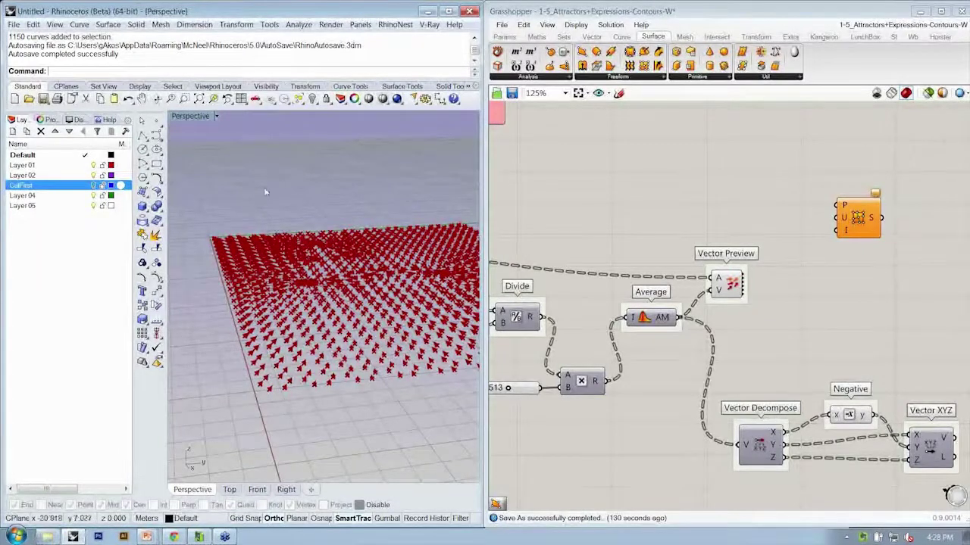
{"action": "right_click_drag", "start_coordinate": [262, 239], "coordinate": [237, 295]}
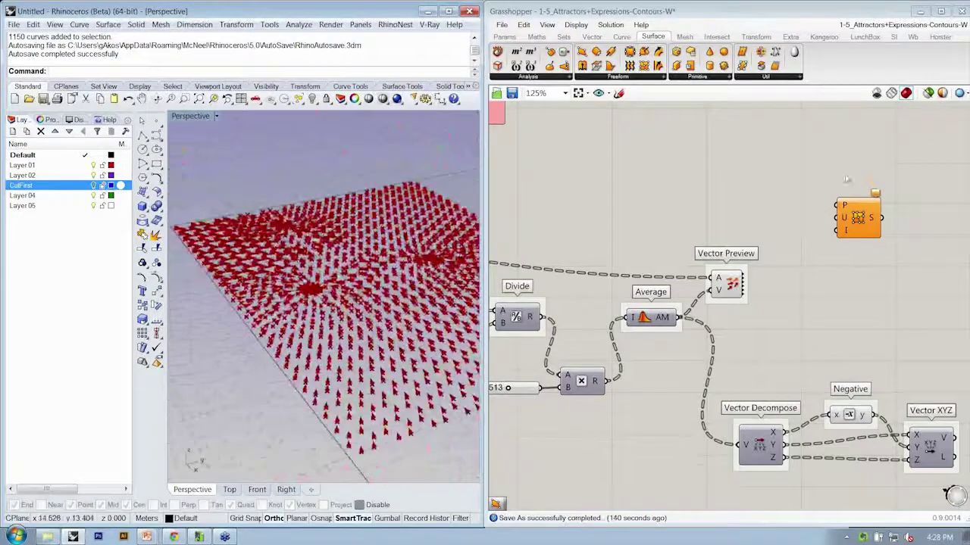
Move Surface From Points farther out and Vector Preview slightly up, and examine the vector arrows from several angles in Perspective.
{"action": "left_click_drag", "start_coordinate": [870, 215], "coordinate": [892, 196]}
{"action": "right_click_drag", "start_coordinate": [370, 368], "coordinate": [426, 285]}
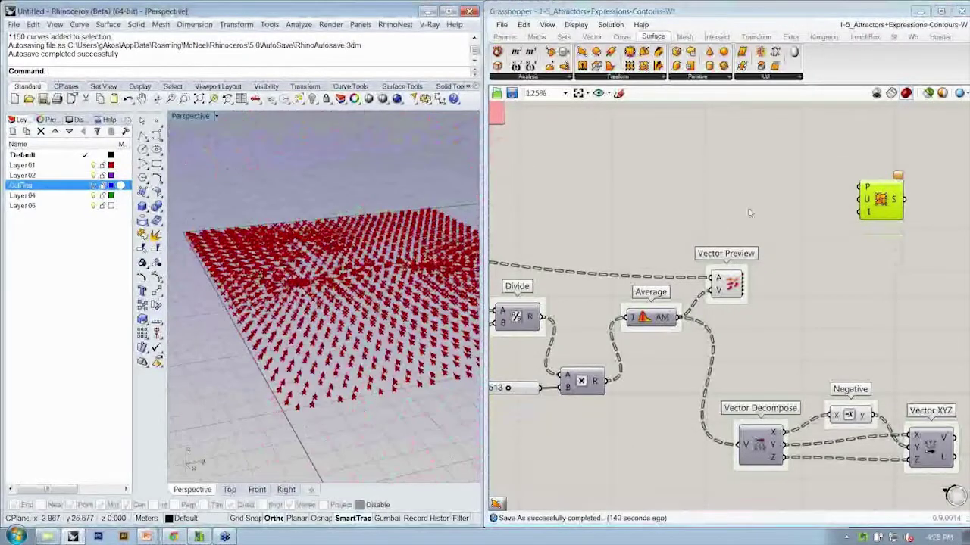
{"action": "scroll", "coordinate": [685, 277], "scroll_direction": "down", "scroll_amount": 1}
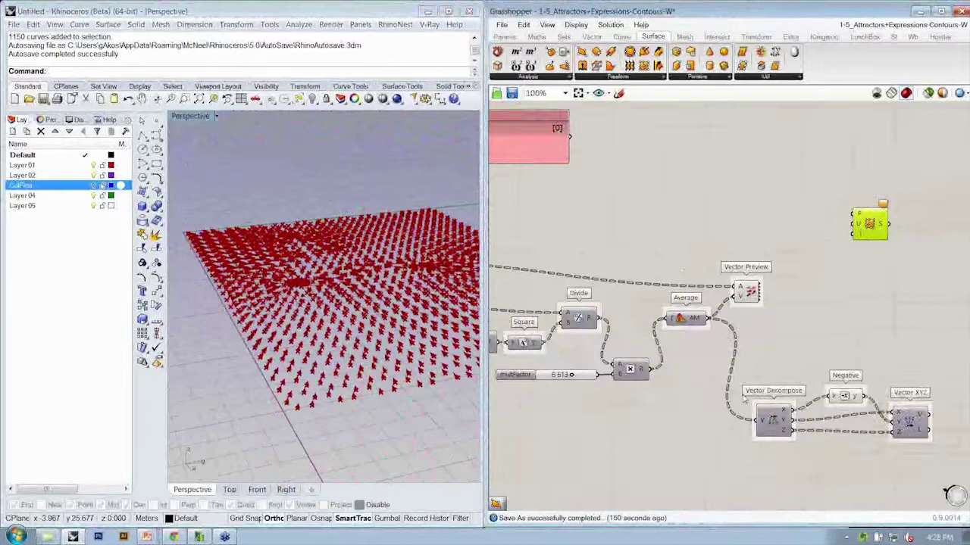
{"action": "right_click_drag", "start_coordinate": [707, 336], "coordinate": [722, 353]}
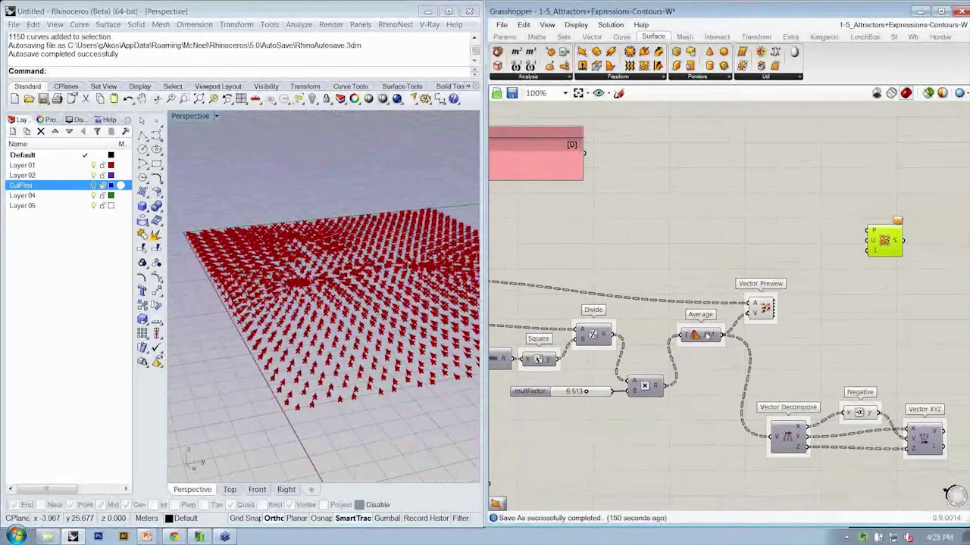
{"action": "mouse_move", "coordinate": [708, 336]}
{"action": "right_click_drag", "start_coordinate": [339, 392], "coordinate": [286, 381]}
{"action": "scroll", "coordinate": [286, 381], "scroll_direction": "down", "scroll_amount": 3}
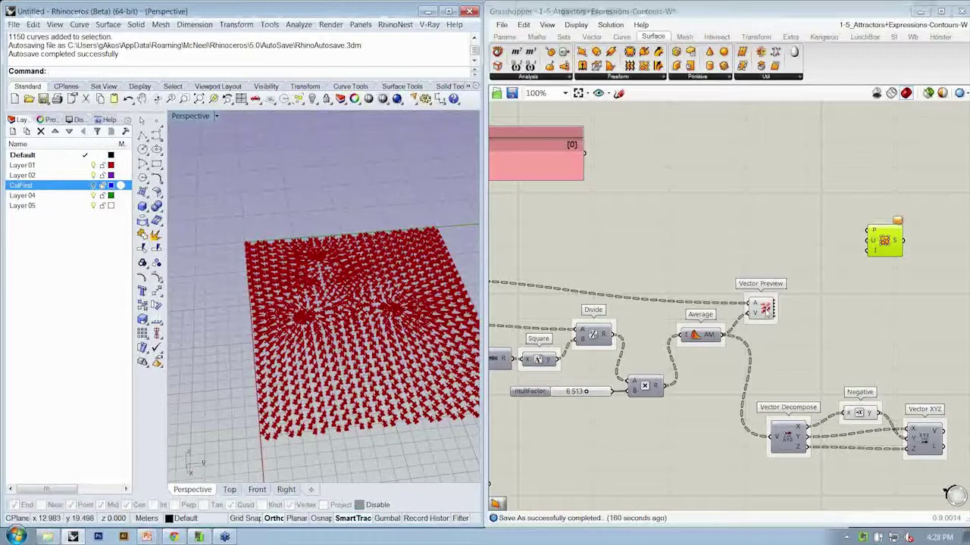
{"action": "left_click_drag", "start_coordinate": [763, 307], "coordinate": [763, 291]}
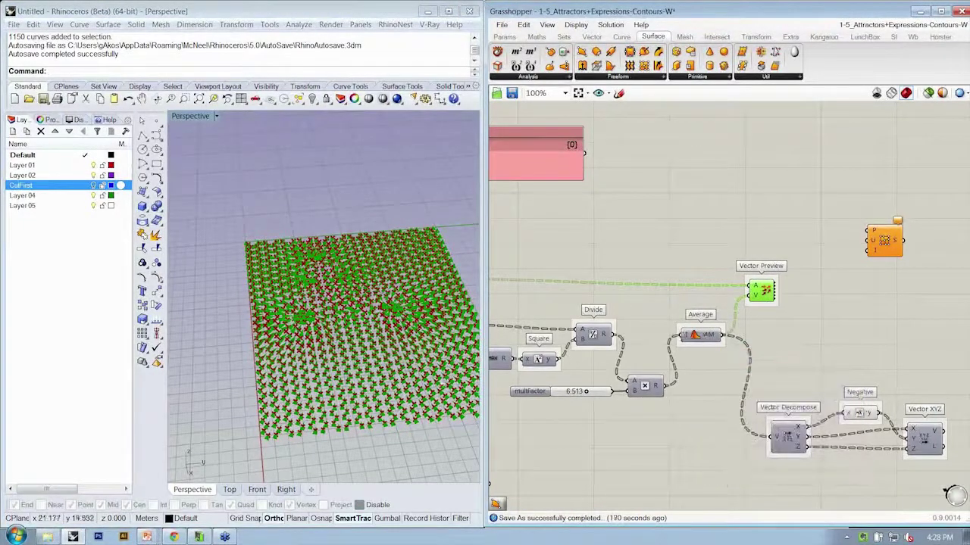
{"action": "right_click_drag", "start_coordinate": [321, 356], "coordinate": [318, 296]}
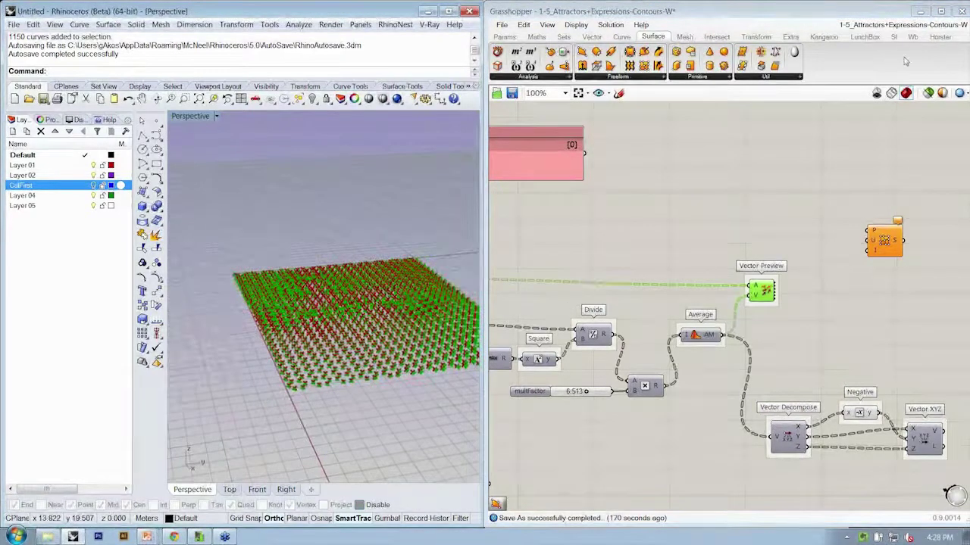
Add a Vector Length component above Vector Preview, connect the Average output to its V input, and check its L output.
{"action": "left_click", "coordinate": [591, 37]}
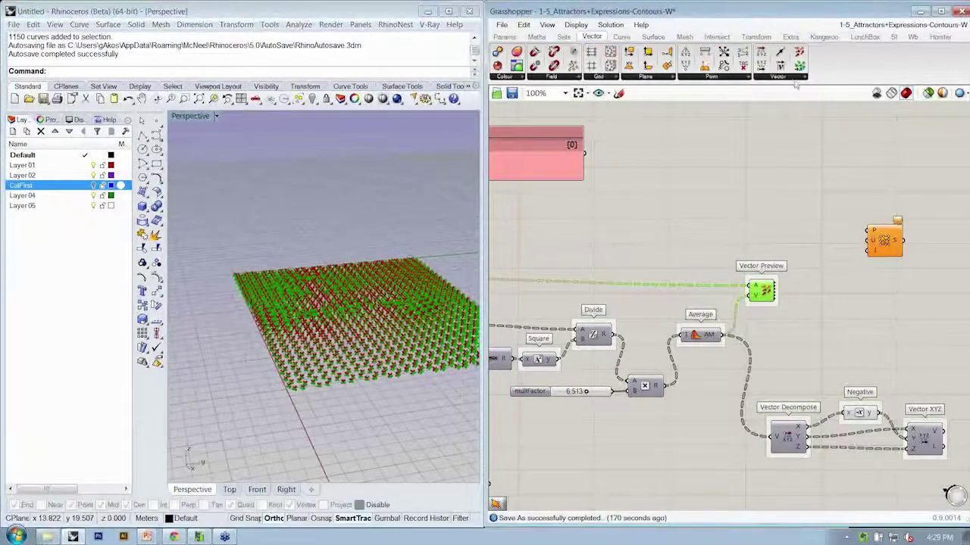
{"action": "left_click", "coordinate": [794, 77]}
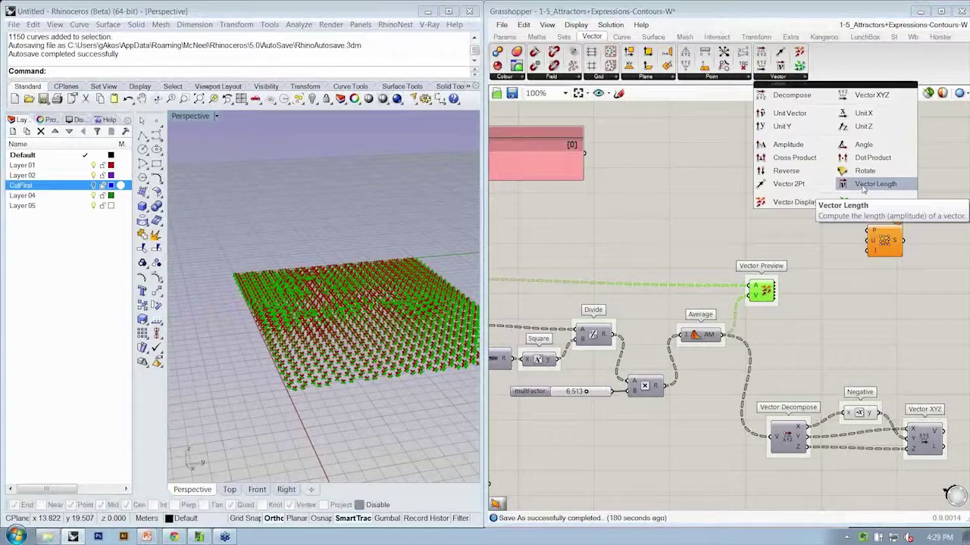
{"action": "left_click_drag", "start_coordinate": [864, 190], "coordinate": [754, 240]}
{"action": "right_click_drag", "start_coordinate": [722, 273], "coordinate": [745, 278]}
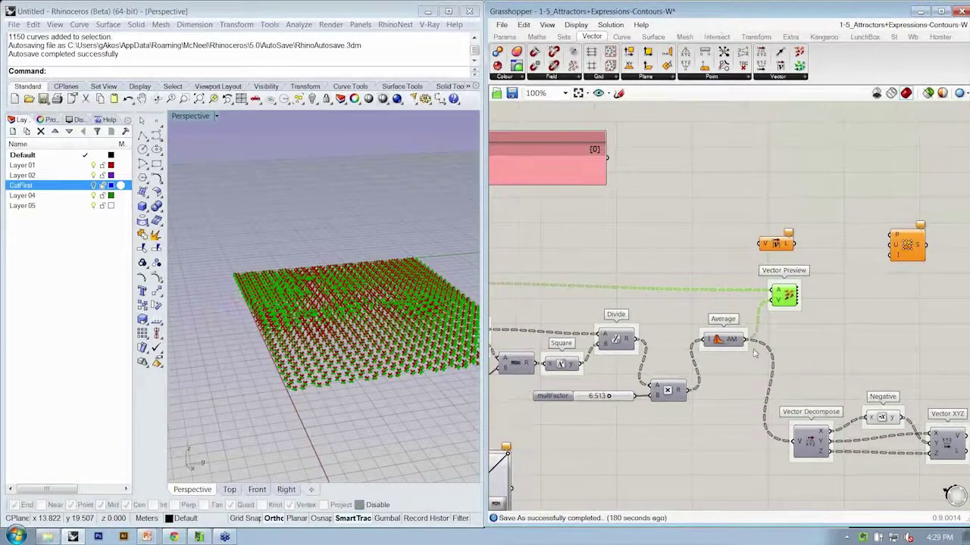
{"action": "left_click_drag", "start_coordinate": [746, 341], "coordinate": [760, 243]}
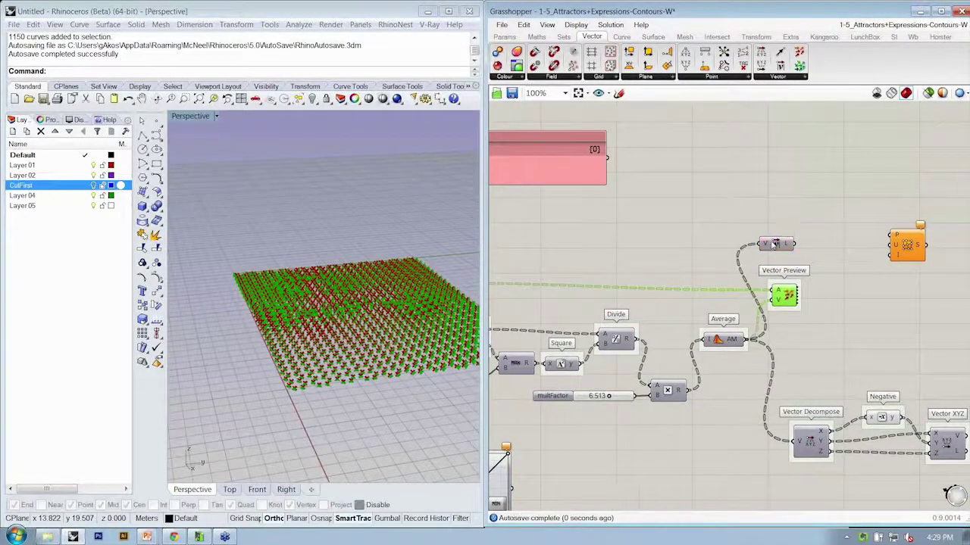
{"action": "mouse_move", "coordinate": [791, 246]}
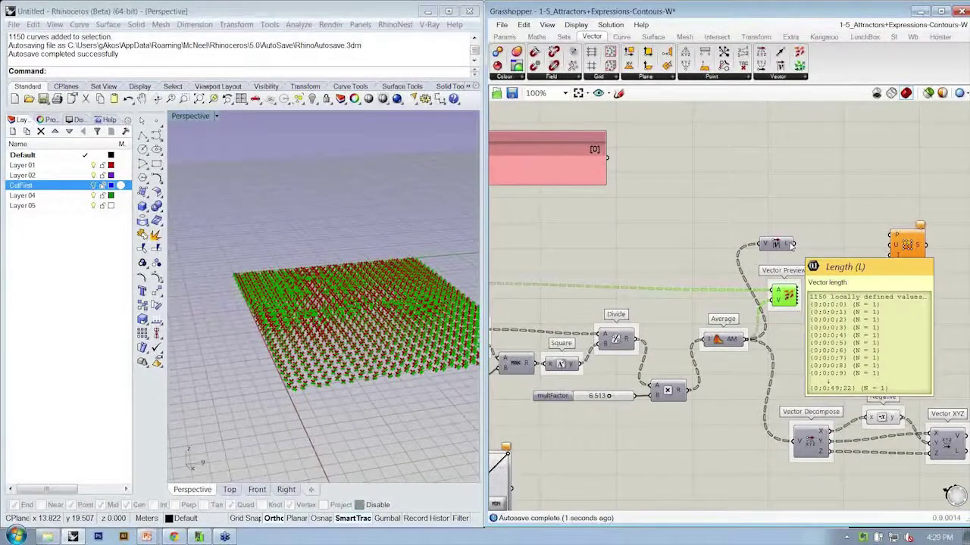
Add a Move component between Vector Length and Surface From Points, and connect the Input | Grid Points output to its G input.
{"action": "right_click_drag", "start_coordinate": [325, 421], "coordinate": [292, 477]}
{"action": "scroll", "coordinate": [250, 438], "scroll_direction": "up", "scroll_amount": 6}
{"action": "scroll", "coordinate": [757, 227], "scroll_direction": "down", "scroll_amount": 3}
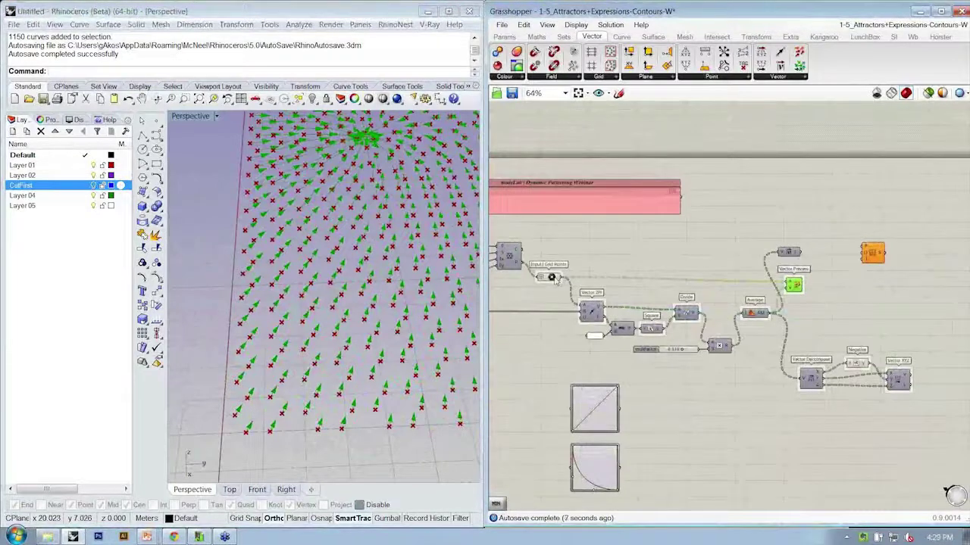
{"action": "mouse_move", "coordinate": [553, 278]}
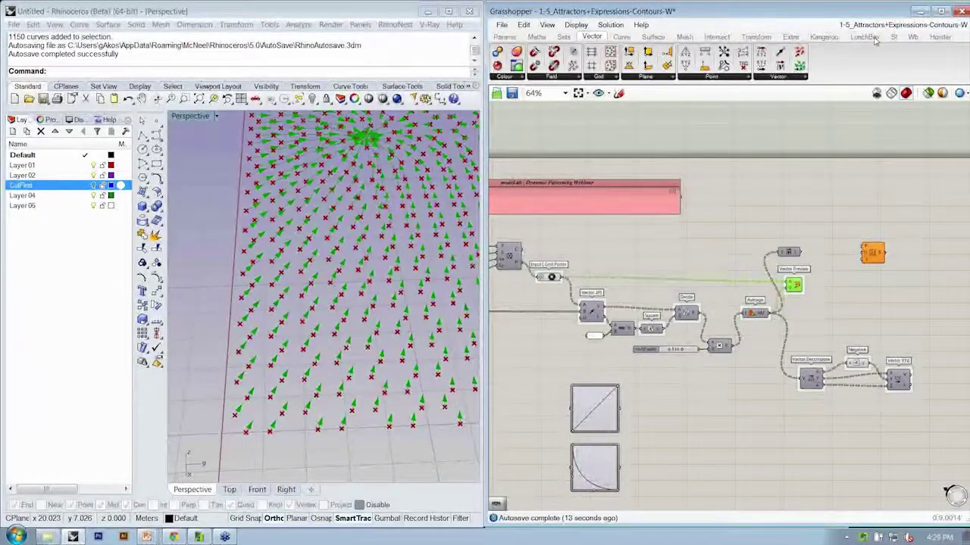
{"action": "left_click", "coordinate": [757, 36]}
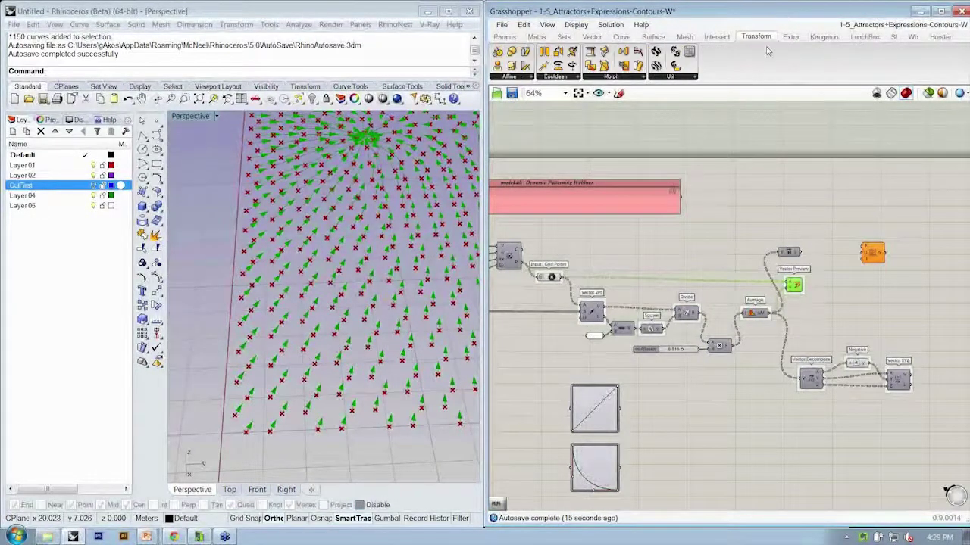
{"action": "left_click", "coordinate": [553, 78]}
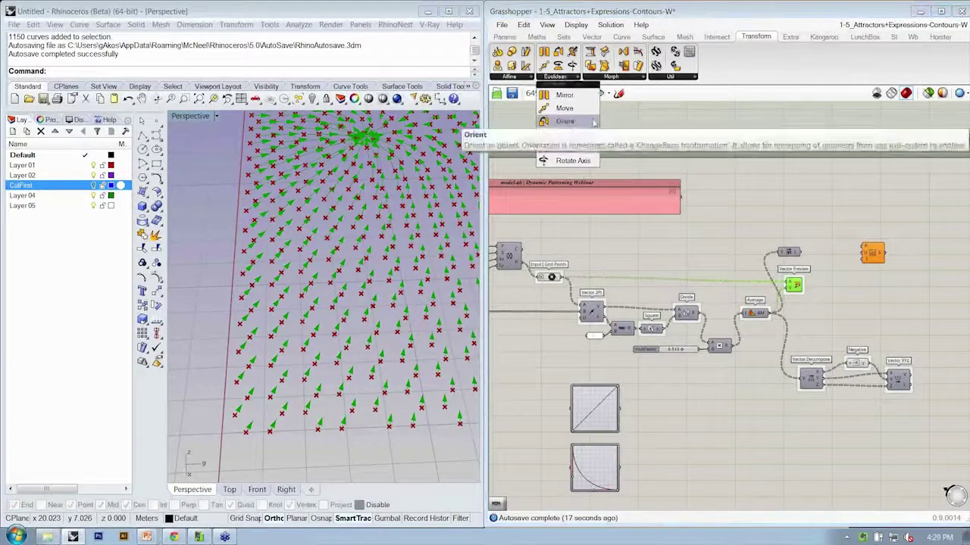
{"action": "left_click", "coordinate": [572, 109]}
{"action": "left_click_drag", "start_coordinate": [619, 185], "coordinate": [650, 259]}
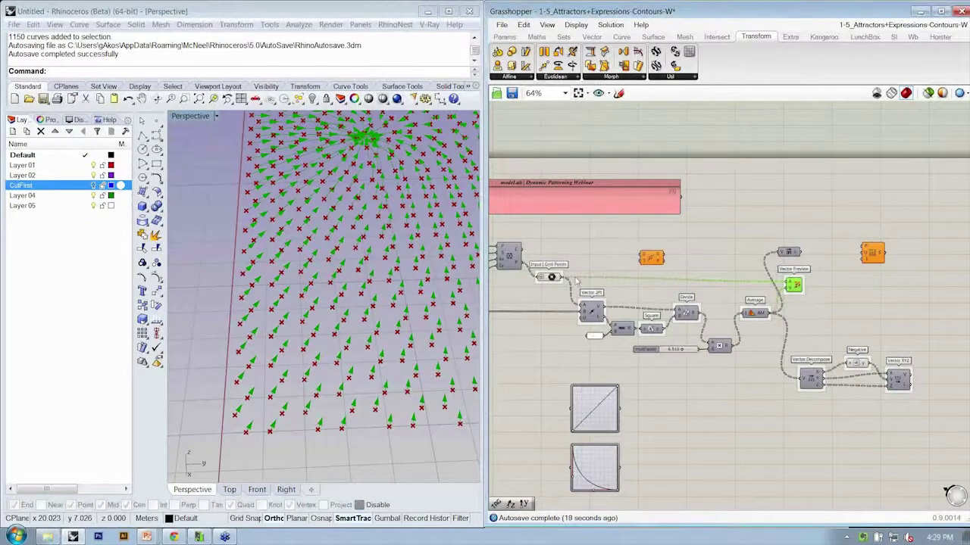
{"action": "left_click_drag", "start_coordinate": [561, 277], "coordinate": [775, 248]}
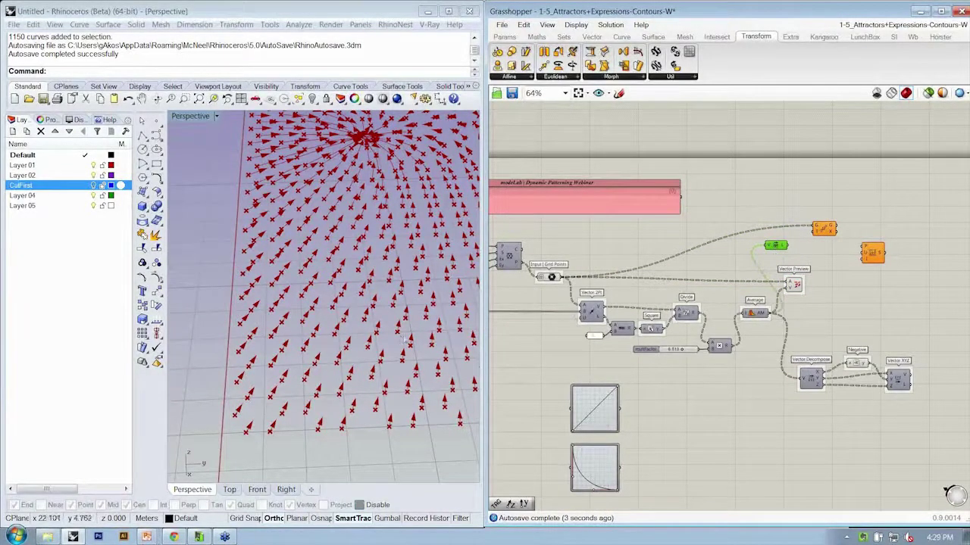
Add a Unit Z component, connect the Vector Length output to its F input and its V output to the Move component's T input.
{"action": "right_click_drag", "start_coordinate": [323, 350], "coordinate": [337, 310]}
{"action": "scroll", "coordinate": [804, 245], "scroll_direction": "up", "scroll_amount": 3}
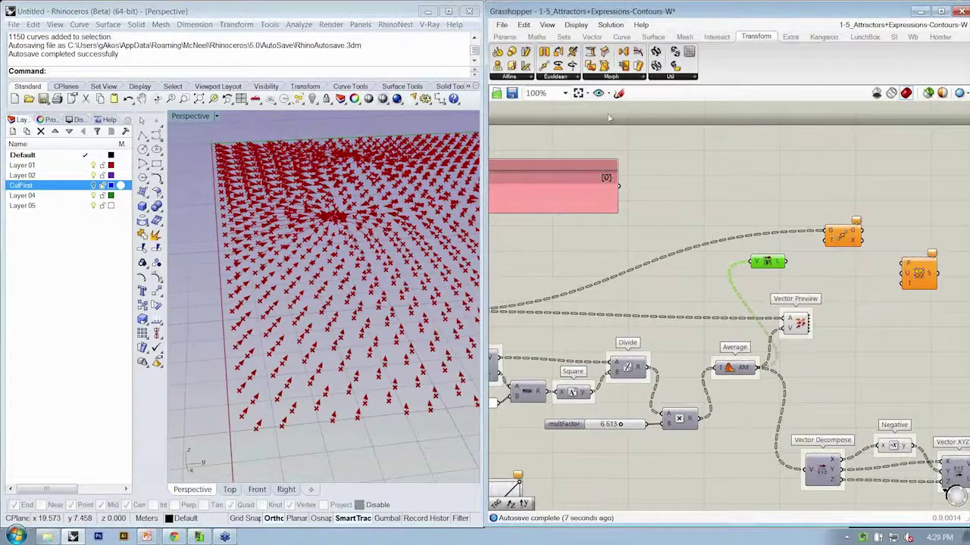
{"action": "left_click", "coordinate": [593, 38]}
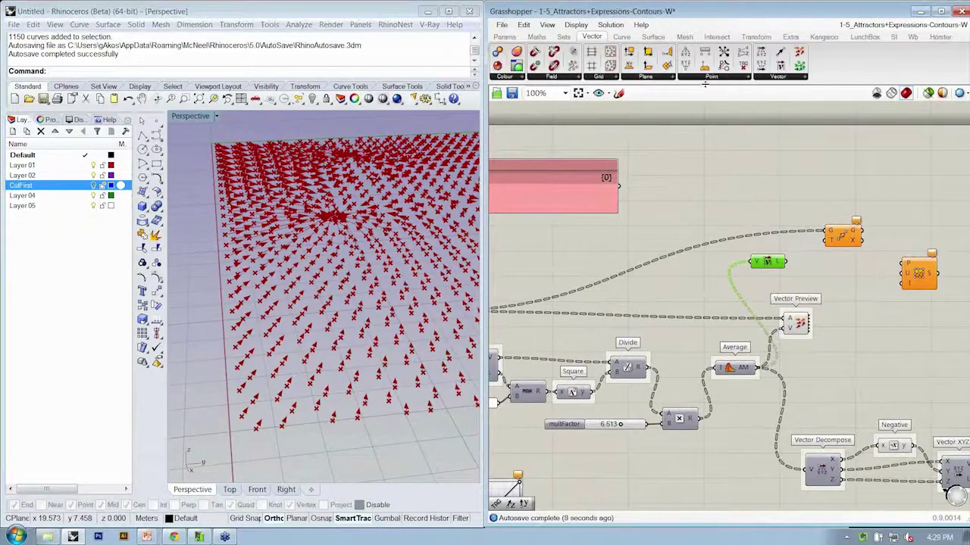
{"action": "left_click", "coordinate": [789, 77]}
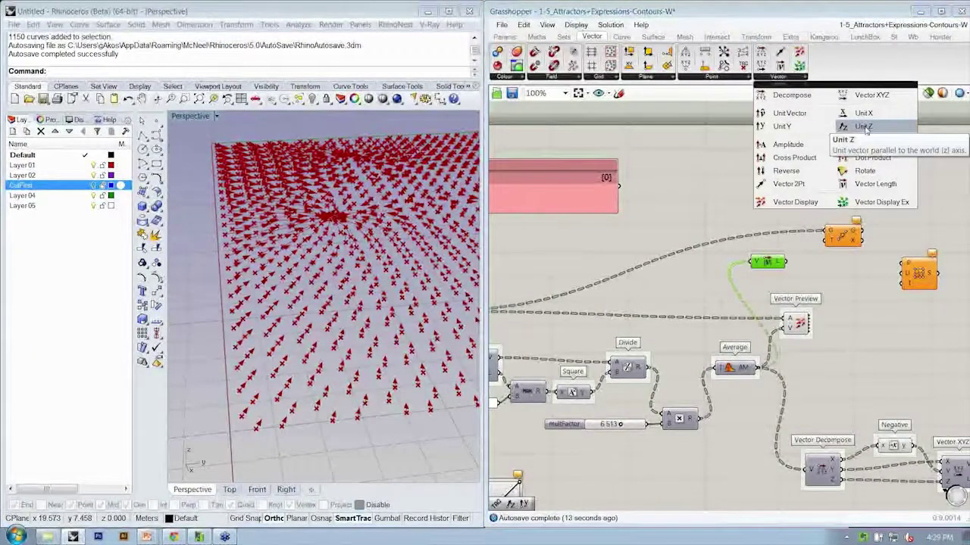
{"action": "left_click_drag", "start_coordinate": [866, 128], "coordinate": [818, 265]}
{"action": "left_click_drag", "start_coordinate": [850, 227], "coordinate": [863, 227]}
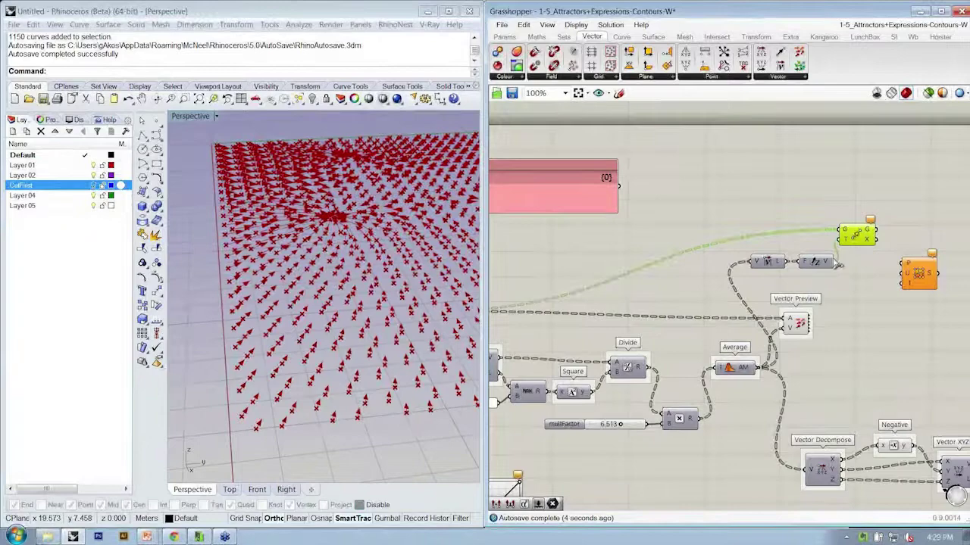
Turn off the preview of the upstream components from the hexagonal grid through Average, leaving the Move component's raised points previewed.
{"action": "right_click_drag", "start_coordinate": [383, 300], "coordinate": [394, 272]}
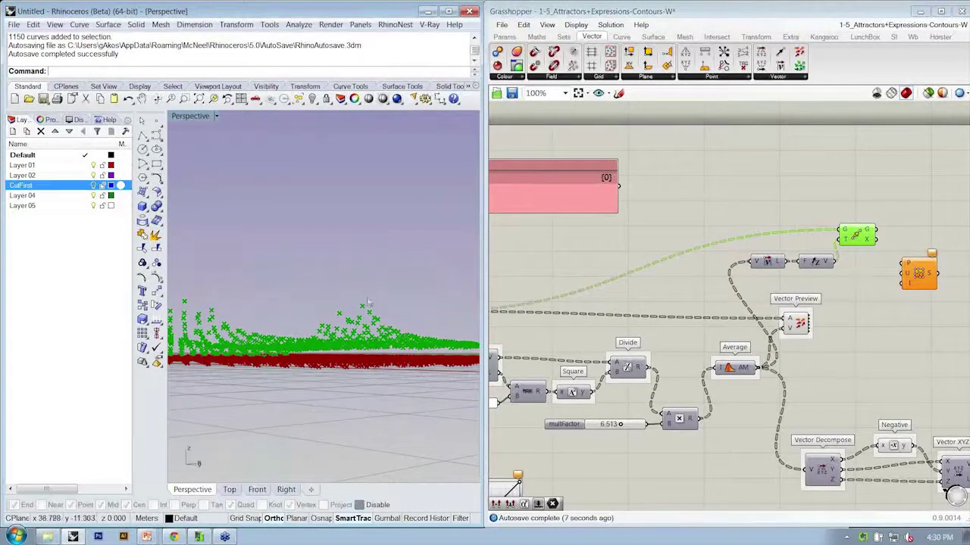
{"action": "right_click_drag", "start_coordinate": [366, 304], "coordinate": [262, 319]}
{"action": "scroll", "coordinate": [841, 263], "scroll_direction": "down", "scroll_amount": 2}
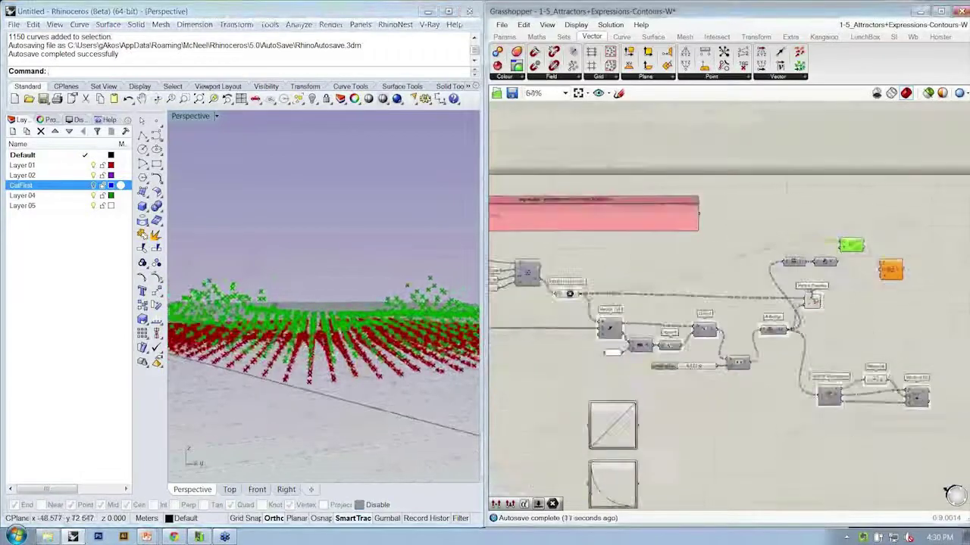
{"action": "left_click_drag", "start_coordinate": [785, 388], "coordinate": [547, 258]}
{"action": "right_click", "coordinate": [593, 248]}
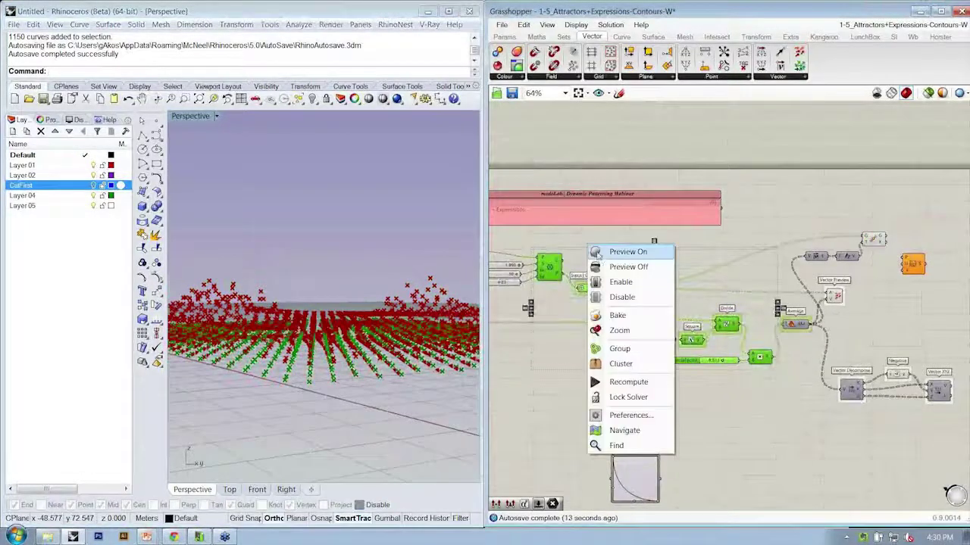
{"action": "left_click", "coordinate": [621, 266]}
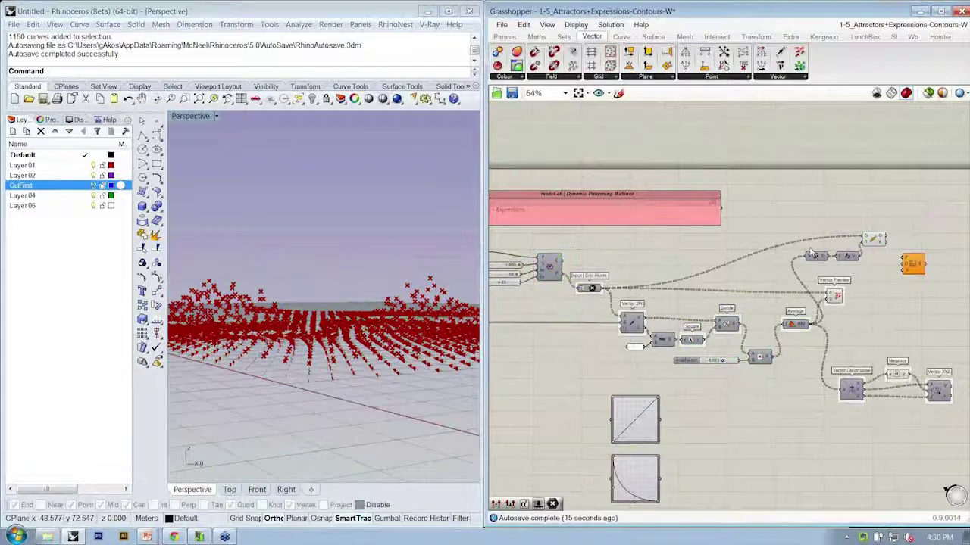
{"action": "left_click", "coordinate": [590, 287]}
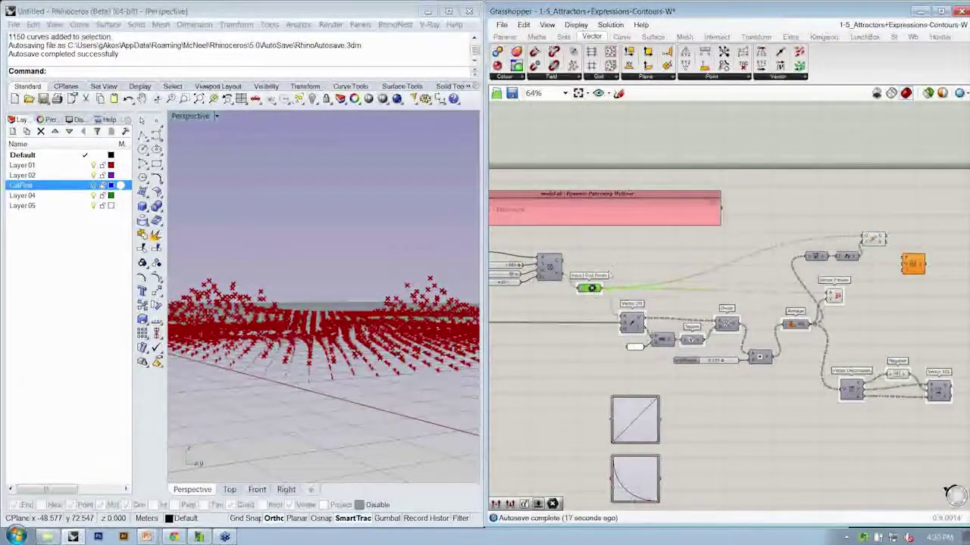
Group the vector length component and label the group "Vector Length".
{"action": "scroll", "coordinate": [647, 269], "scroll_direction": "up", "scroll_amount": 3}
{"action": "left_click", "coordinate": [697, 253]}
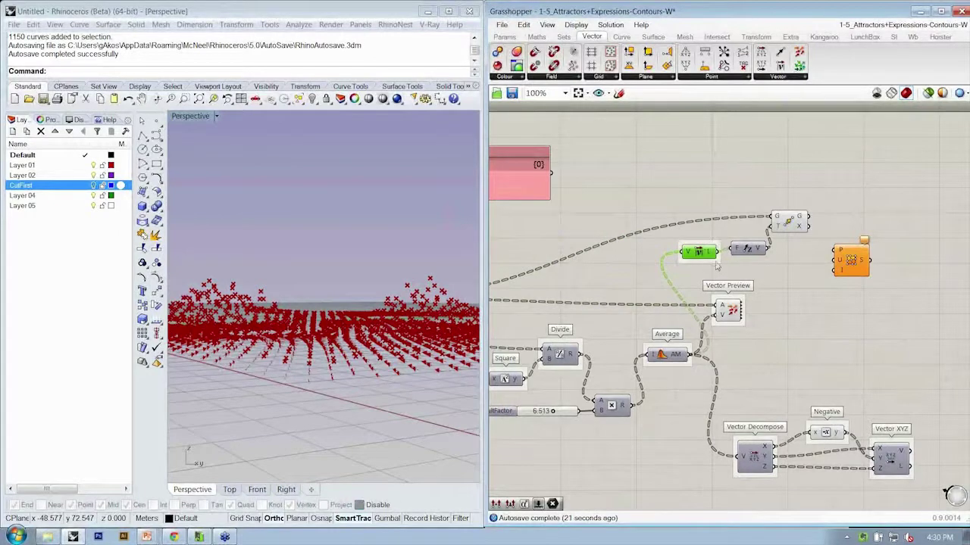
{"action": "right_click", "coordinate": [716, 263]}
{"action": "type", "text": "Vec"}
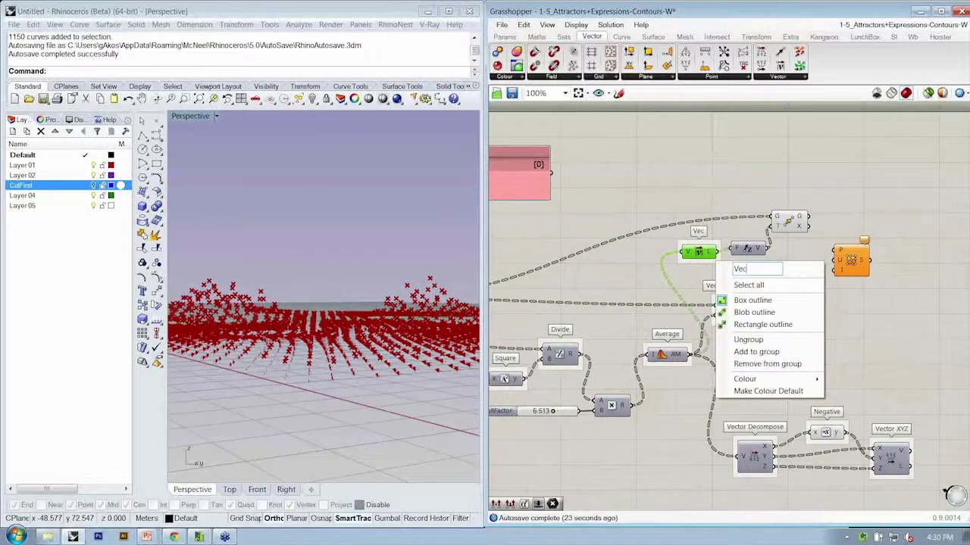
{"action": "type", "text": "tor Length"}
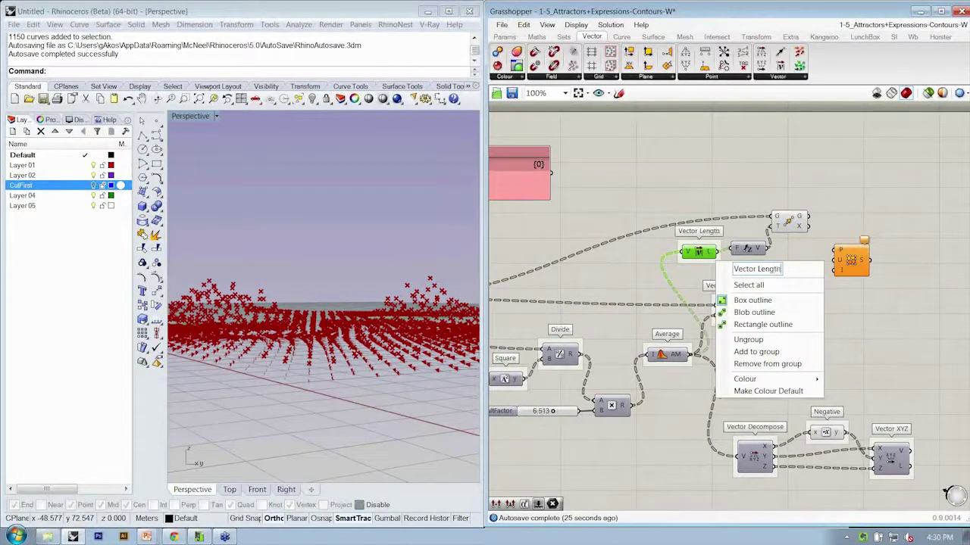
{"action": "key", "text": "Return"}
Group the Unit Z component and label the group "Unit Z Vector".
{"action": "scroll", "coordinate": [743, 269], "scroll_direction": "up", "scroll_amount": 2}
{"action": "left_click", "coordinate": [757, 257]}
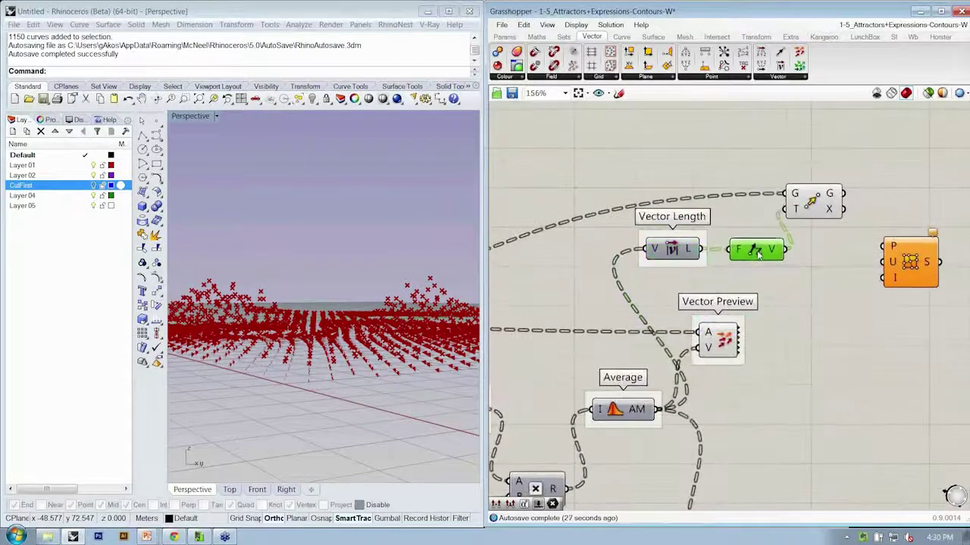
{"action": "right_click", "coordinate": [771, 263]}
{"action": "type", "text": "Uhni"}
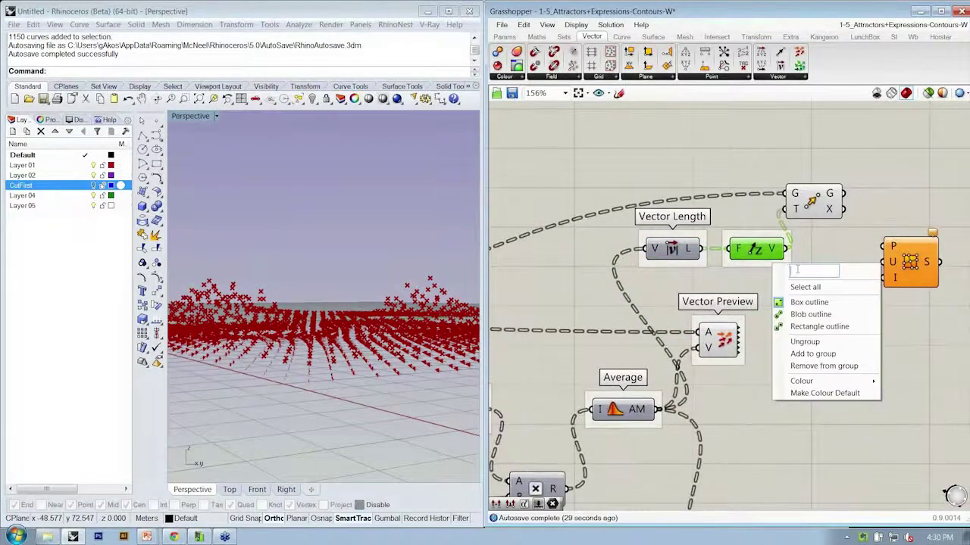
{"action": "key", "text": "BackSpace"}
{"action": "key", "text": "BackSpace"}
{"action": "key", "text": "BackSpace"}
{"action": "type", "text": "nit Z"}
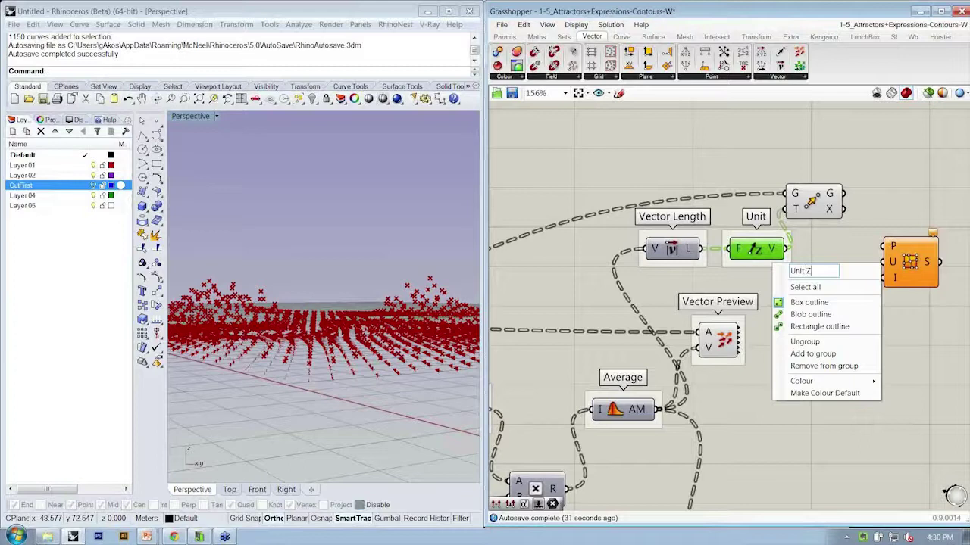
{"action": "type", "text": " Vector"}
{"action": "key", "text": "Return"}
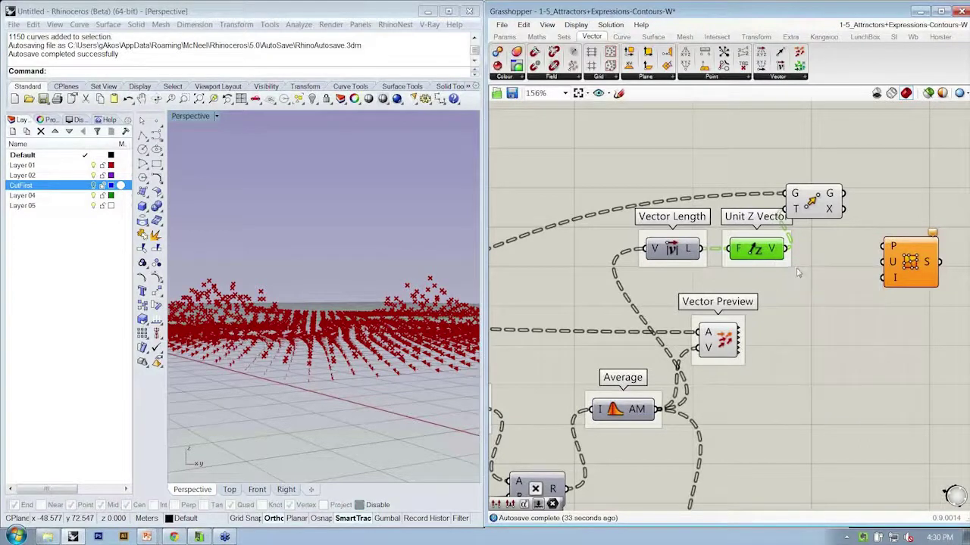
Shift the Move component slightly away from Unit Z Vector, group it, and label the group "Move".
{"action": "left_click_drag", "start_coordinate": [816, 218], "coordinate": [852, 206]}
{"action": "key", "text": "ctrl+g"}
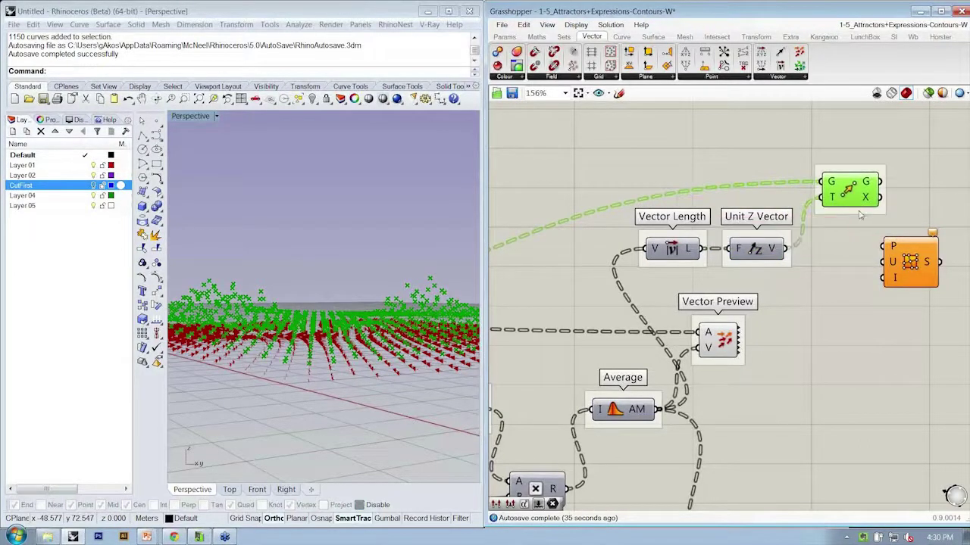
{"action": "right_click", "coordinate": [860, 212]}
{"action": "type", "text": "M"}
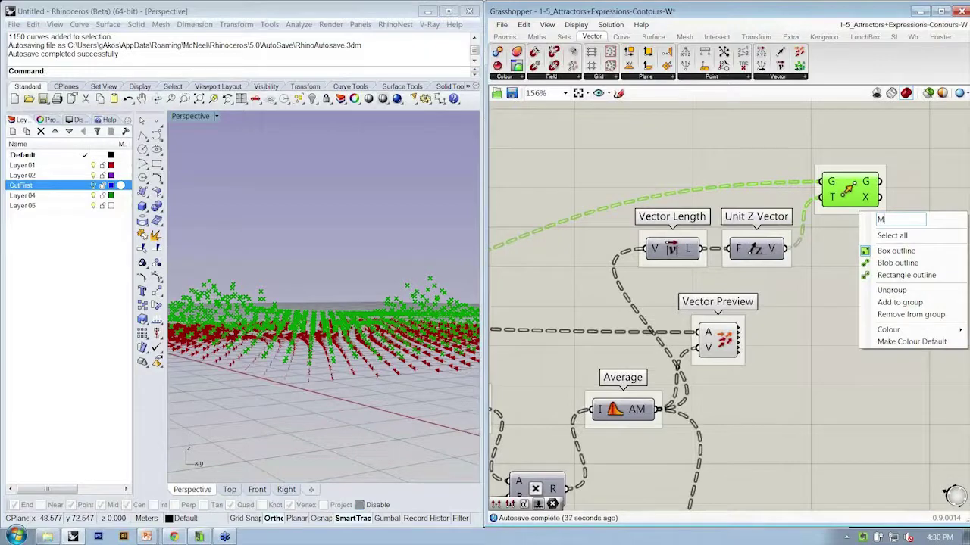
{"action": "type", "text": "ove"}
{"action": "key", "text": "Return"}
{"action": "left_click", "coordinate": [862, 249]}
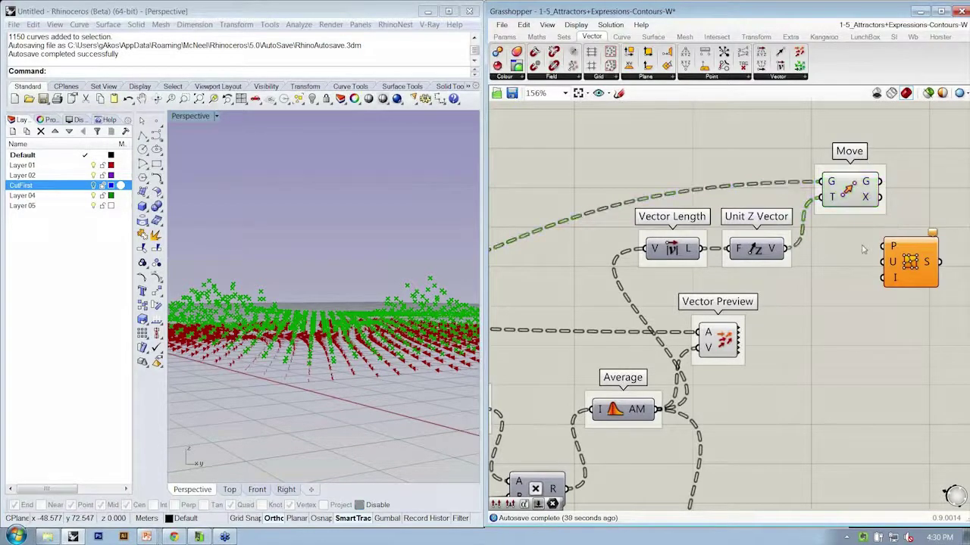
Space Surface From Points away from Move, connect Move's G output to its P input, and flatten that input.
{"action": "scroll", "coordinate": [854, 268], "scroll_direction": "down", "scroll_amount": 1}
{"action": "right_click_drag", "start_coordinate": [850, 275], "coordinate": [815, 294]}
{"action": "left_click_drag", "start_coordinate": [869, 293], "coordinate": [925, 264]}
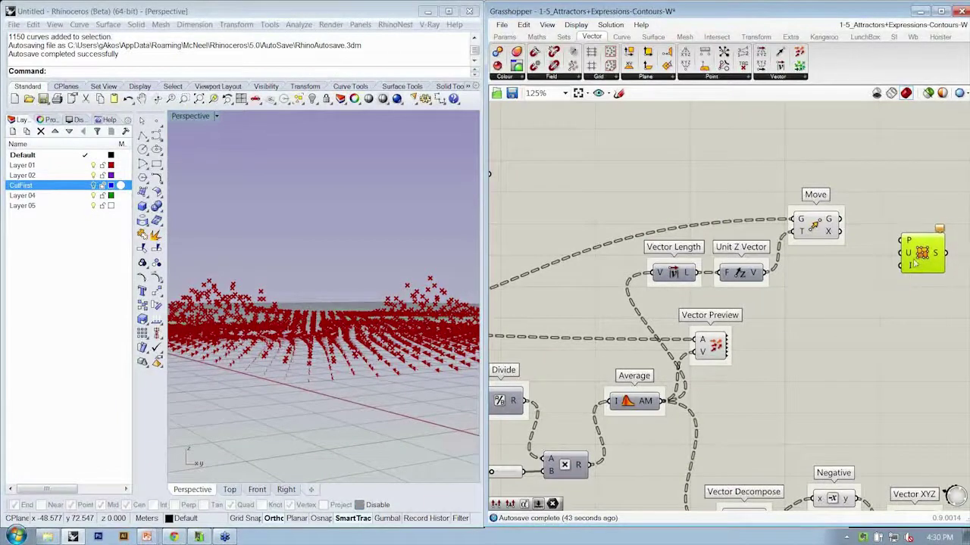
{"action": "right_click_drag", "start_coordinate": [877, 266], "coordinate": [862, 265]}
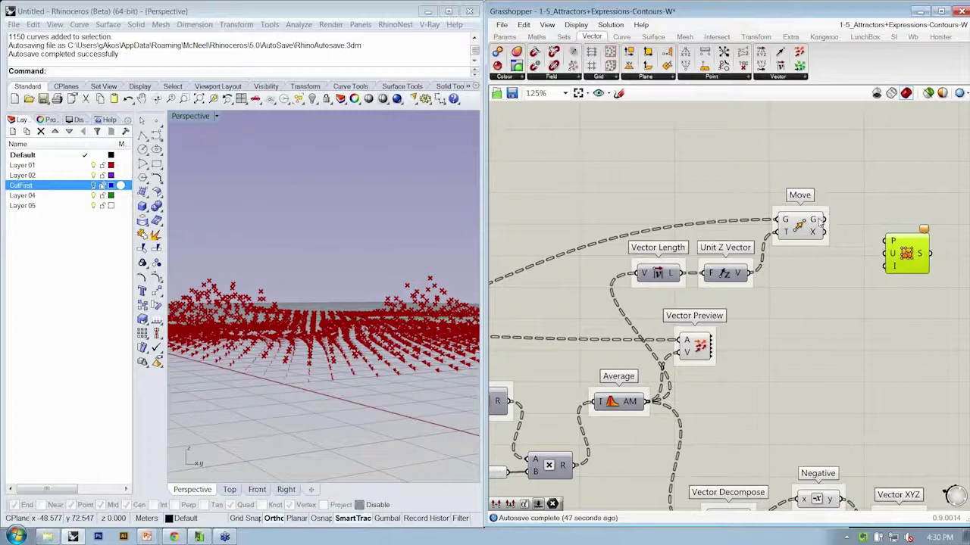
{"action": "left_click_drag", "start_coordinate": [823, 220], "coordinate": [888, 239]}
{"action": "scroll", "coordinate": [883, 241], "scroll_direction": "up", "scroll_amount": 3}
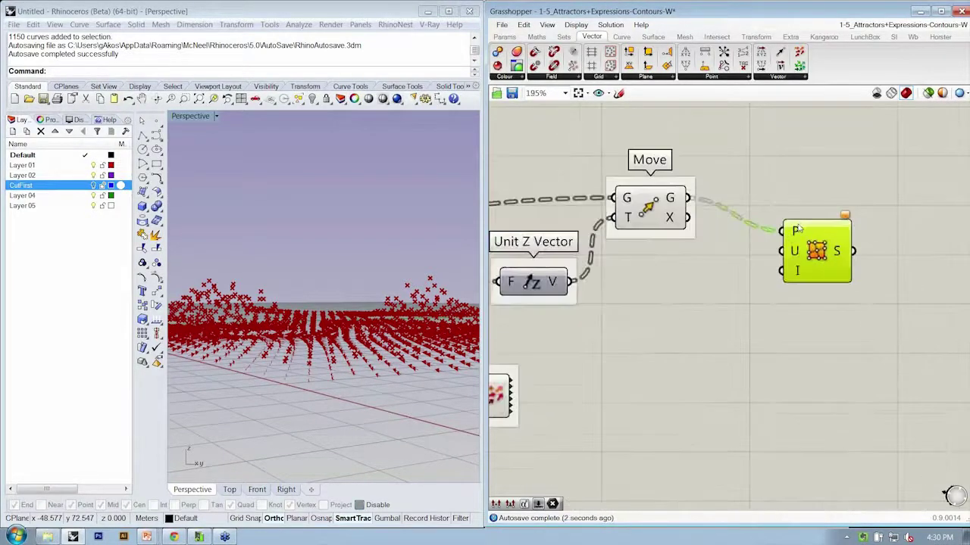
{"action": "mouse_move", "coordinate": [797, 230]}
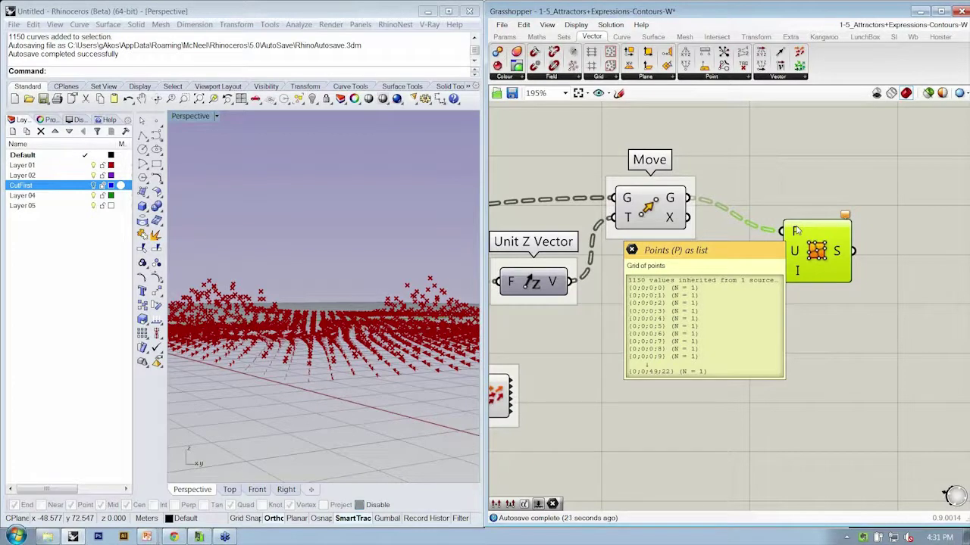
{"action": "right_click", "coordinate": [796, 231]}
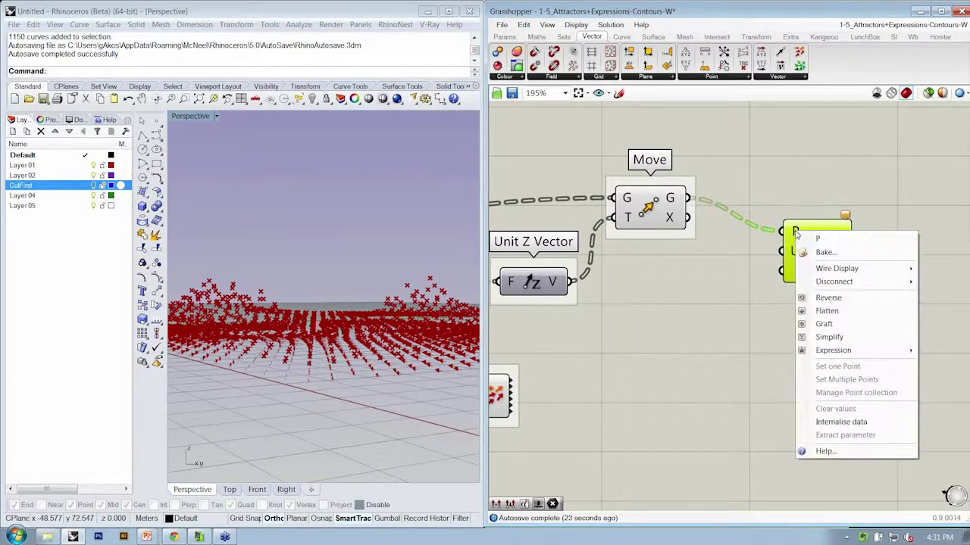
{"action": "left_click", "coordinate": [811, 311]}
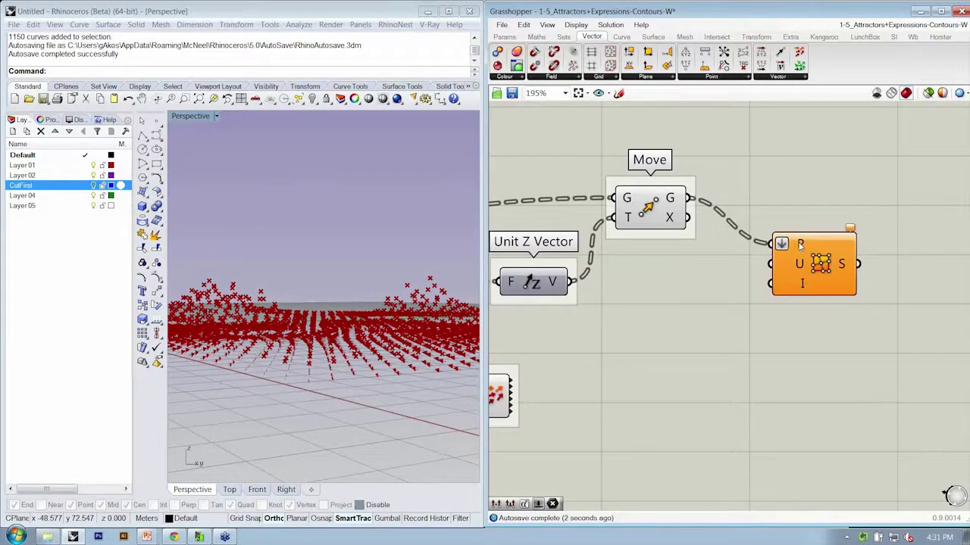
{"action": "mouse_move", "coordinate": [800, 244]}
Maximize the Grasshopper window, connect the xNum slider to the U input of Surface From Points, and move that component down slightly.
{"action": "mouse_move", "coordinate": [798, 264]}
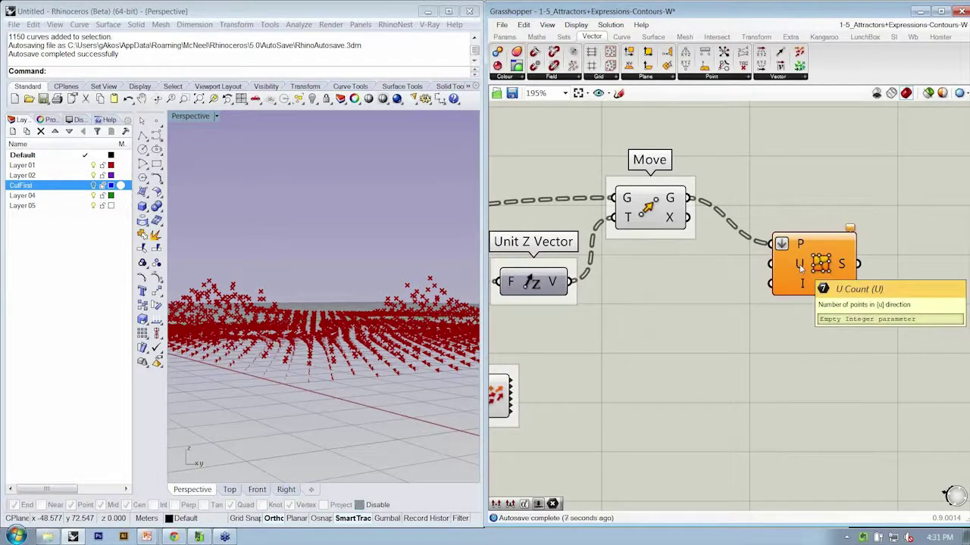
{"action": "scroll", "coordinate": [800, 266], "scroll_direction": "down", "scroll_amount": 3}
{"action": "left_click", "coordinate": [940, 11]}
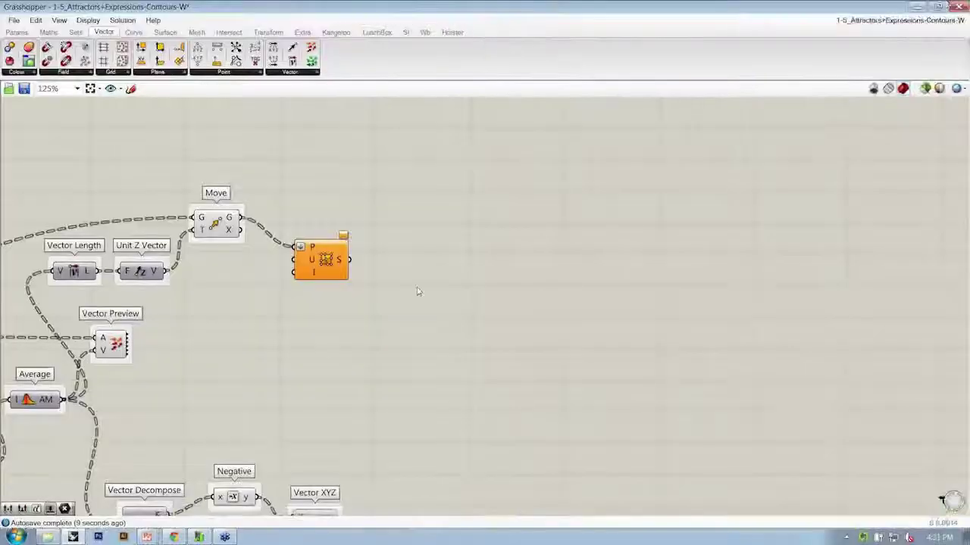
{"action": "scroll", "coordinate": [848, 271], "scroll_direction": "down", "scroll_amount": 3}
{"action": "scroll", "coordinate": [518, 274], "scroll_direction": "up", "scroll_amount": 3}
{"action": "right_click_drag", "start_coordinate": [519, 275], "coordinate": [324, 223]}
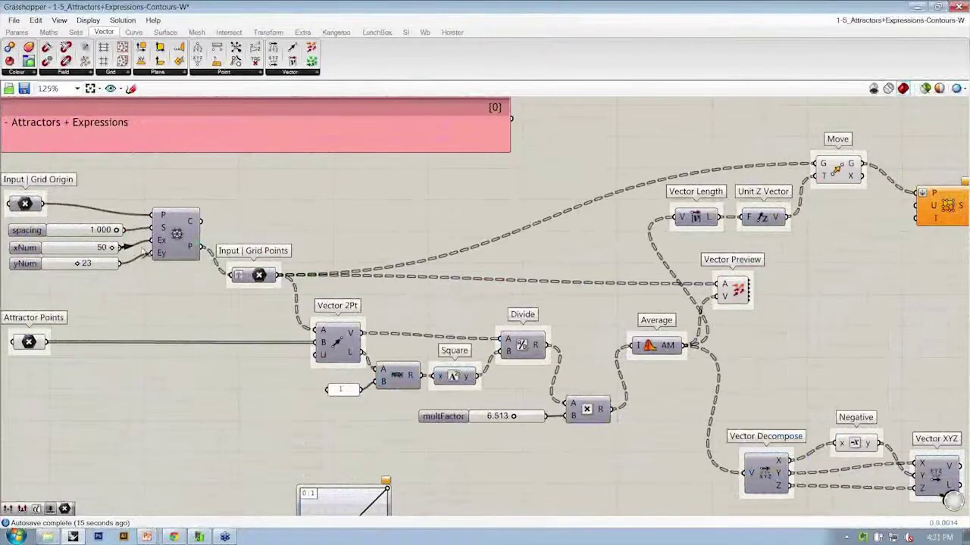
{"action": "left_click_drag", "start_coordinate": [201, 246], "coordinate": [918, 211]}
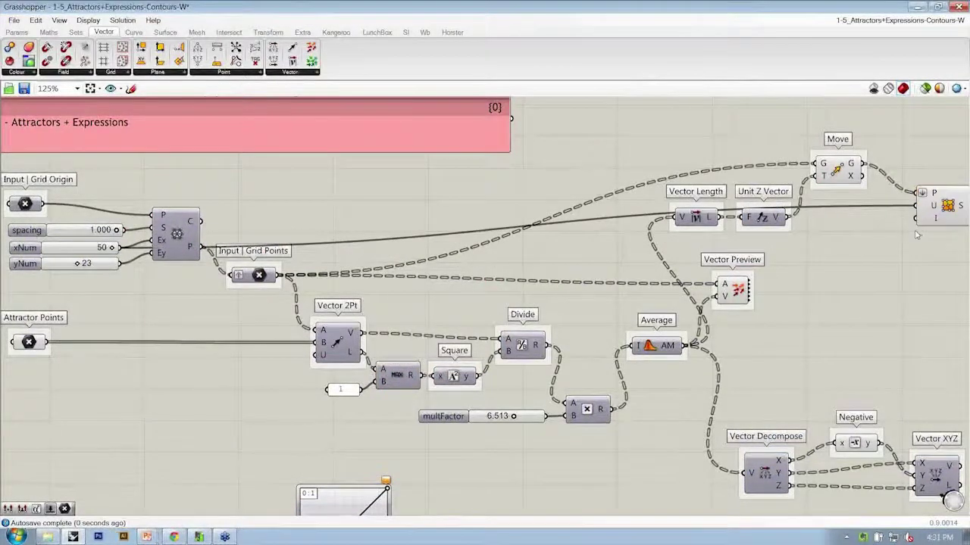
{"action": "left_click_drag", "start_coordinate": [122, 264], "coordinate": [150, 253]}
{"action": "right_click_drag", "start_coordinate": [904, 212], "coordinate": [876, 212]}
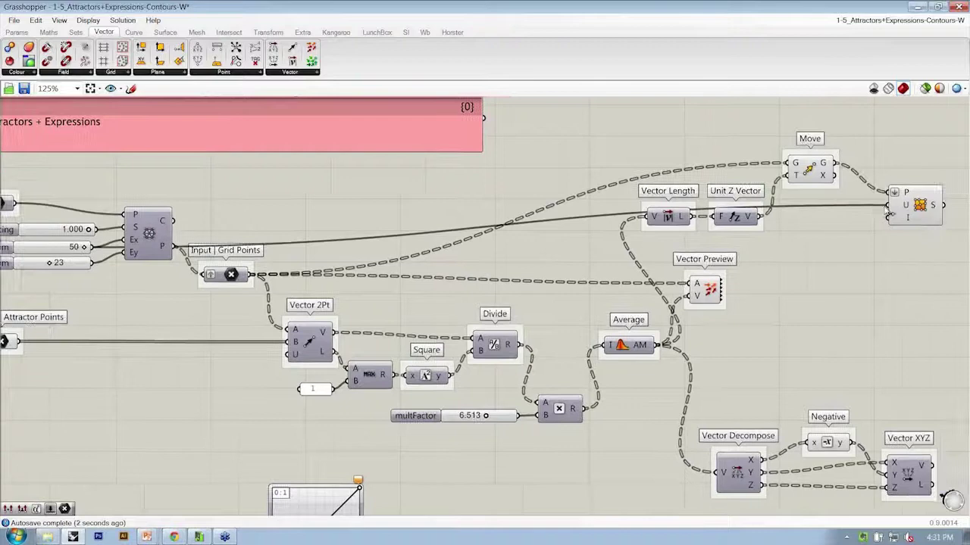
{"action": "left_click_drag", "start_coordinate": [916, 206], "coordinate": [912, 235]}
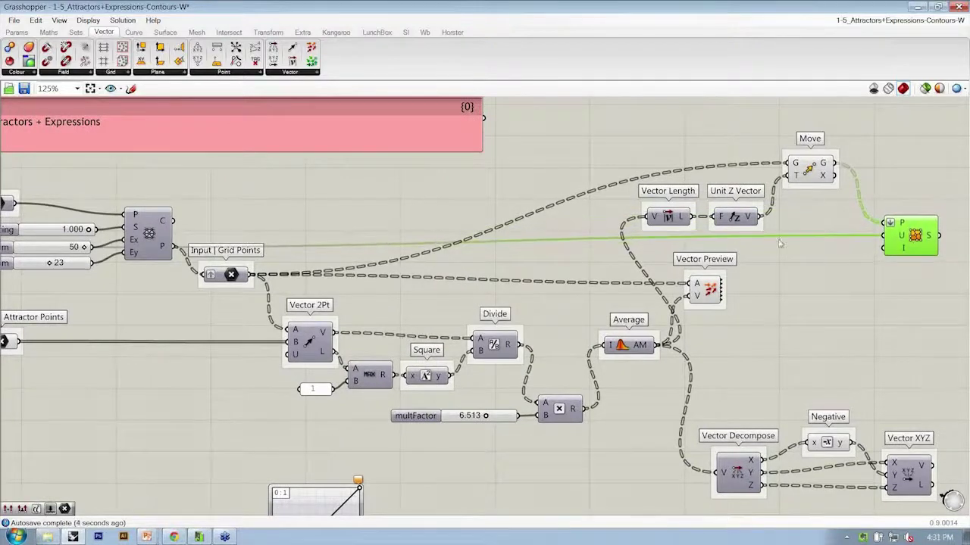
Make the wire into the U input of Surface From Points less prominent through its wire display, and nudge the component down.
{"action": "right_click", "coordinate": [904, 237]}
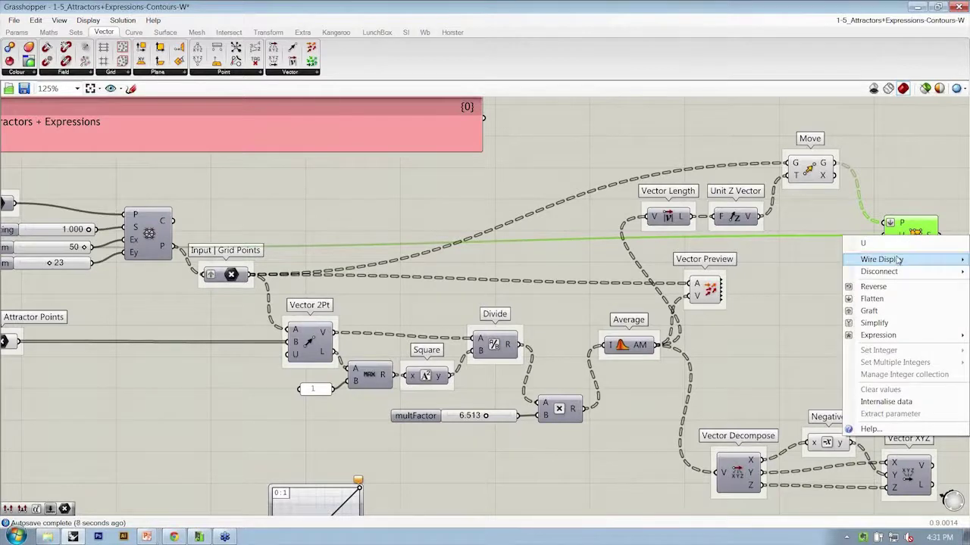
{"action": "right_click_drag", "start_coordinate": [801, 285], "coordinate": [694, 274]}
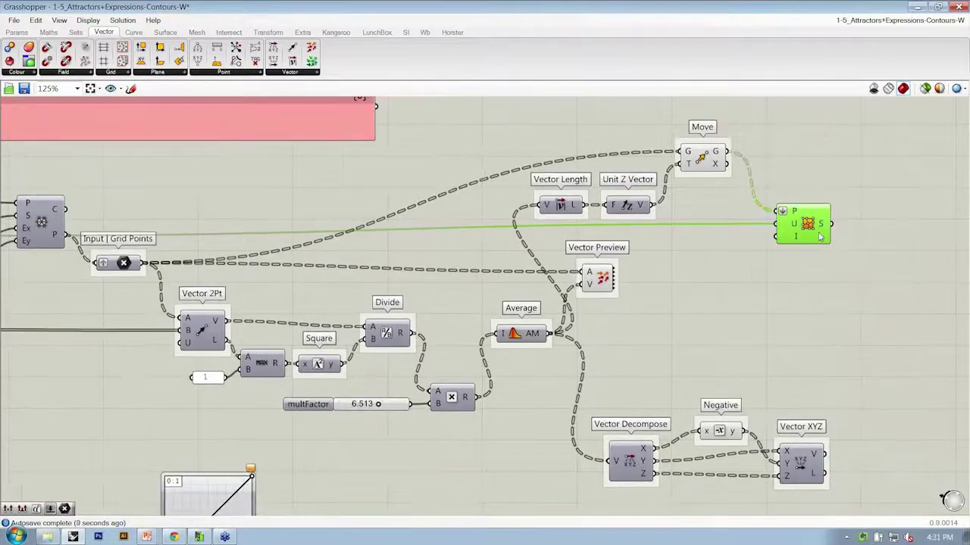
{"action": "right_click", "coordinate": [795, 227]}
{"action": "mouse_move", "coordinate": [808, 250]}
{"action": "left_click", "coordinate": [756, 262]}
{"action": "scroll", "coordinate": [813, 282], "scroll_direction": "down", "scroll_amount": 2}
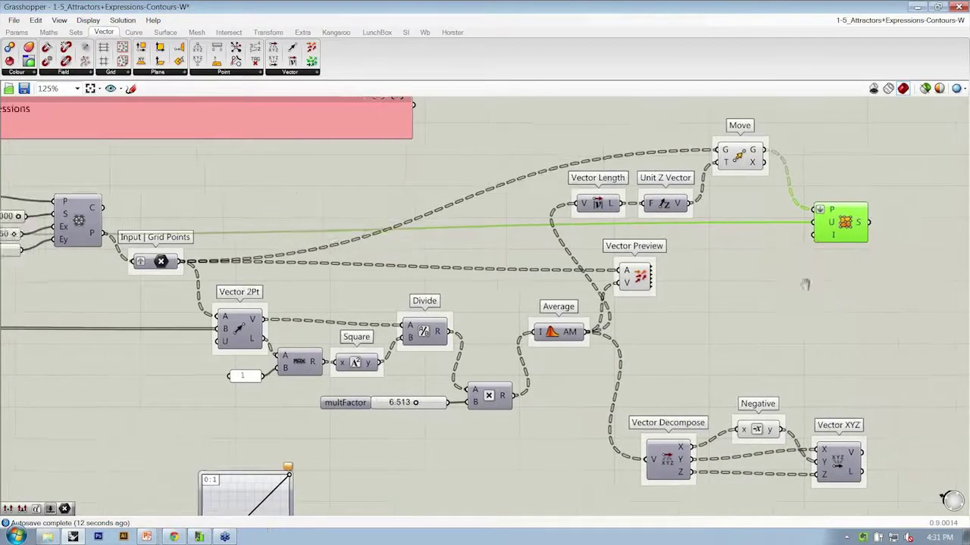
{"action": "right_click_drag", "start_coordinate": [813, 283], "coordinate": [843, 276]}
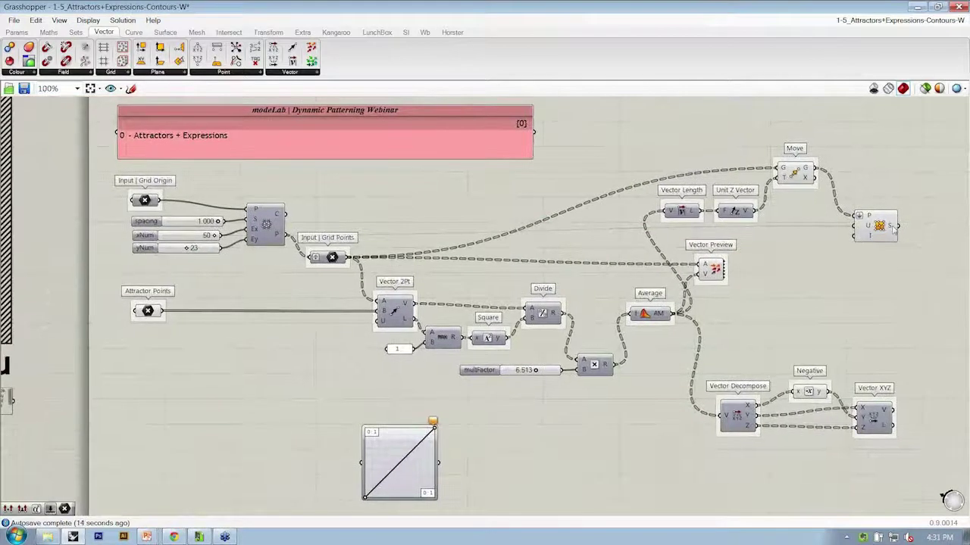
{"action": "left_click_drag", "start_coordinate": [893, 229], "coordinate": [893, 234]}
{"action": "left_click", "coordinate": [848, 263]}
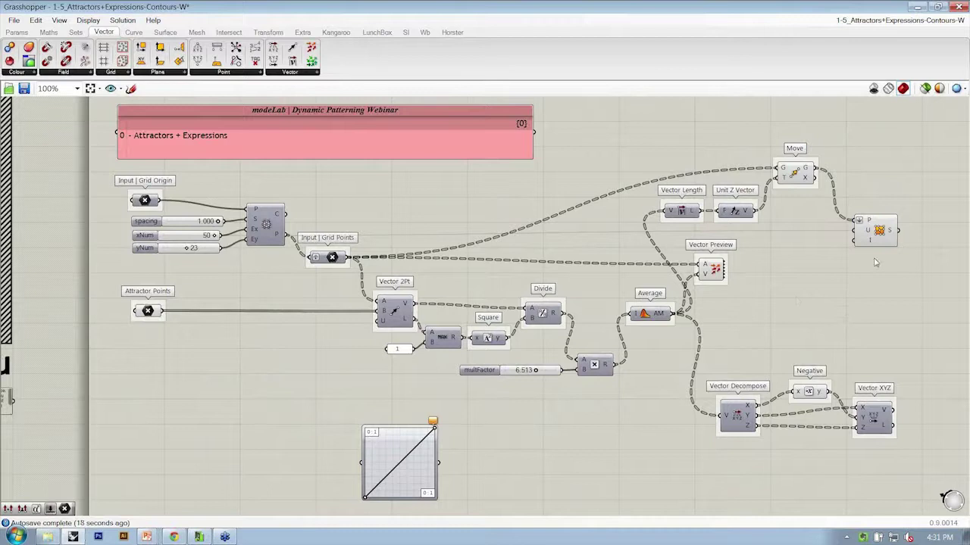
Add a Boolean Toggle beside Surface From Points and connect it to the I (Interpolate) input.
{"action": "mouse_move", "coordinate": [871, 248]}
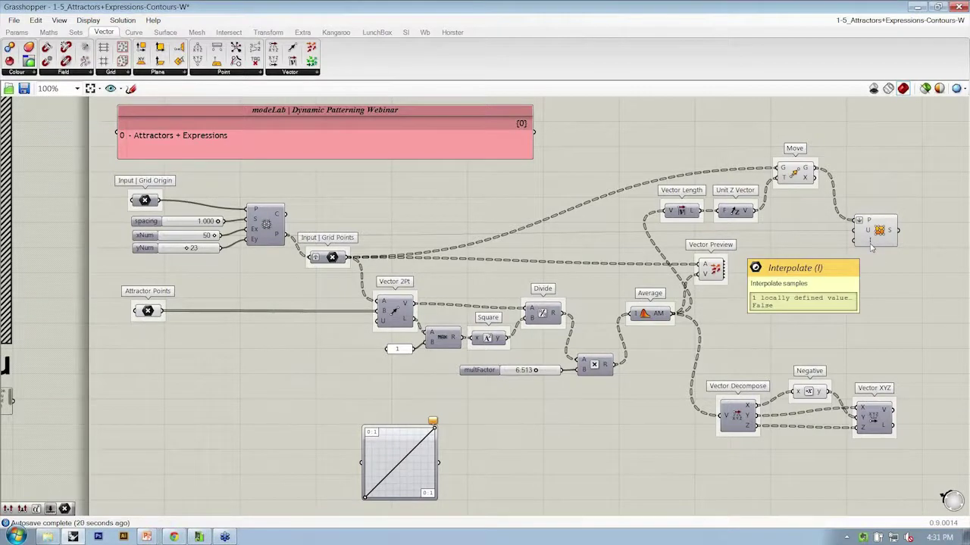
{"action": "left_click", "coordinate": [18, 32]}
{"action": "left_click", "coordinate": [165, 72]}
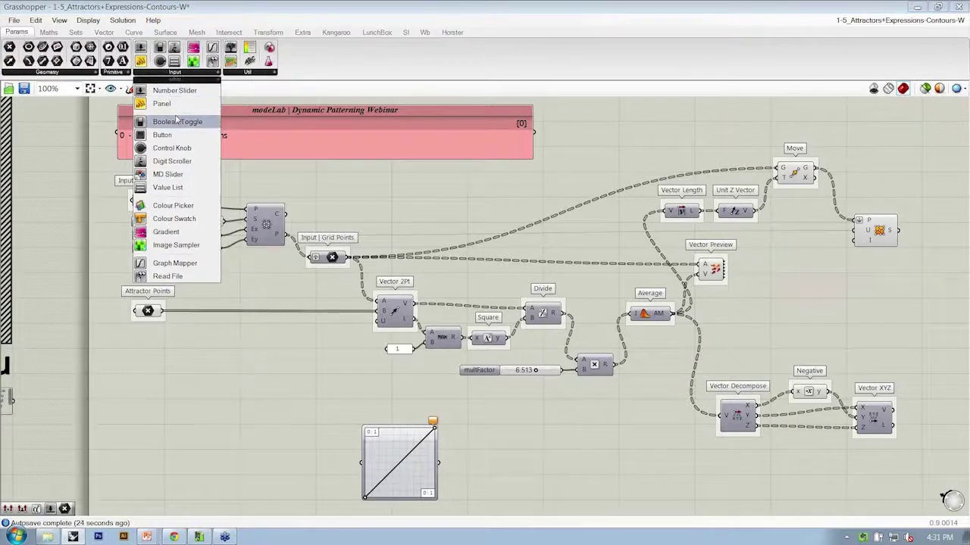
{"action": "left_click_drag", "start_coordinate": [176, 121], "coordinate": [855, 240]}
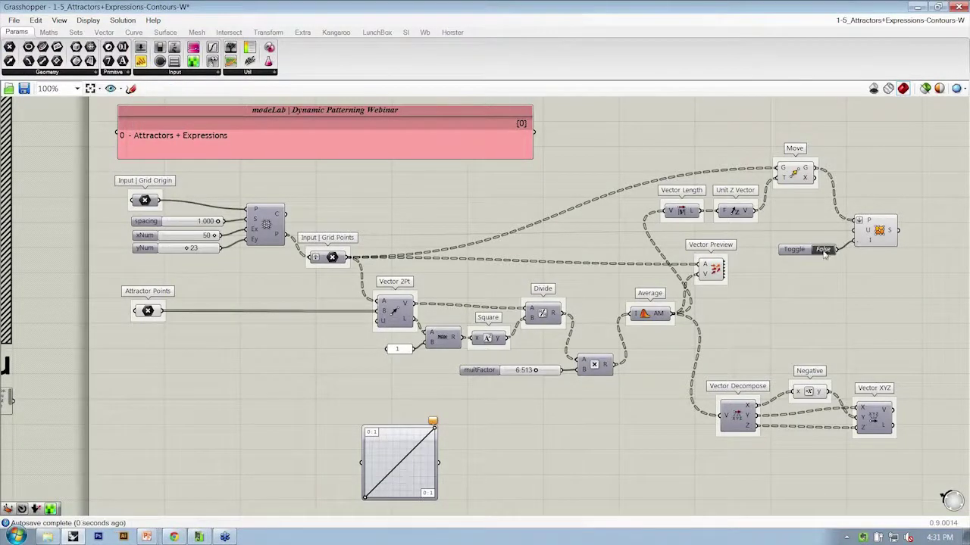
Set the Boolean Toggle to True and restore the Grasshopper window beside the Rhino viewport.
{"action": "double_click", "coordinate": [823, 250]}
{"action": "double_click", "coordinate": [793, 4]}
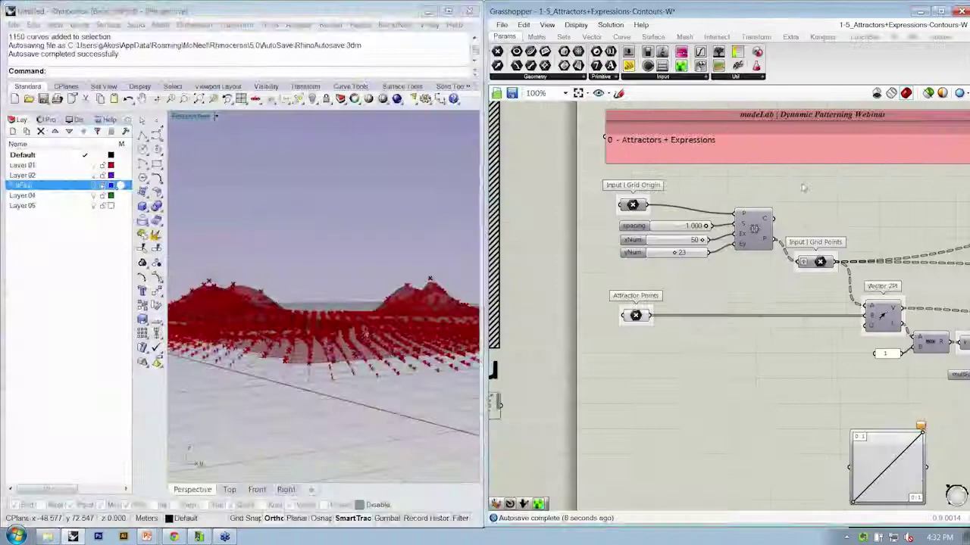
{"action": "right_click_drag", "start_coordinate": [406, 275], "coordinate": [393, 371]}
{"action": "right_click_drag", "start_coordinate": [377, 306], "coordinate": [390, 331]}
Turn off the preview of Average, Vector Preview, Vector Decompose, Negative and Vector XYZ, and of the Move component.
{"action": "right_click_drag", "start_coordinate": [727, 303], "coordinate": [570, 267]}
{"action": "scroll", "coordinate": [614, 273], "scroll_direction": "down", "scroll_amount": 3}
{"action": "left_click_drag", "start_coordinate": [892, 378], "coordinate": [798, 262]}
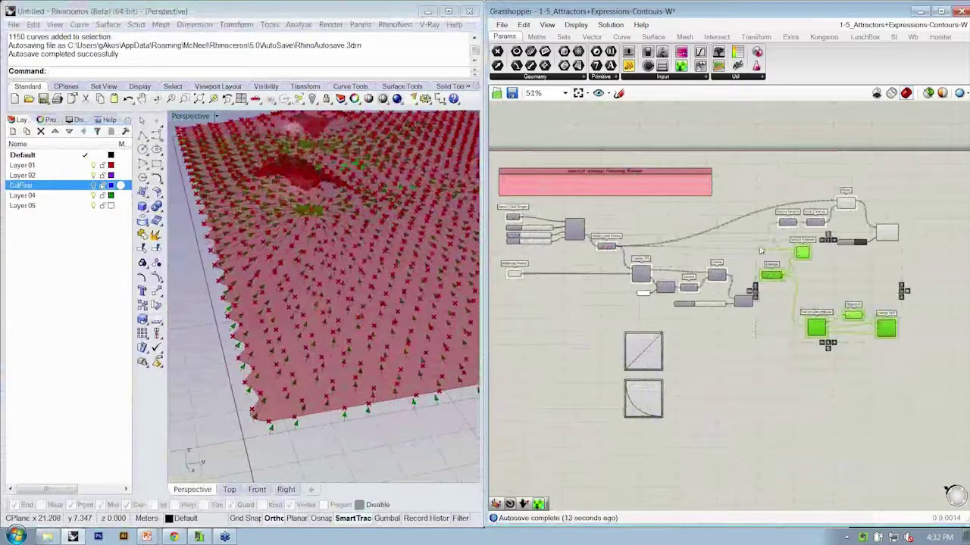
{"action": "right_click", "coordinate": [748, 191]}
{"action": "left_click", "coordinate": [844, 209]}
{"action": "right_click", "coordinate": [843, 210]}
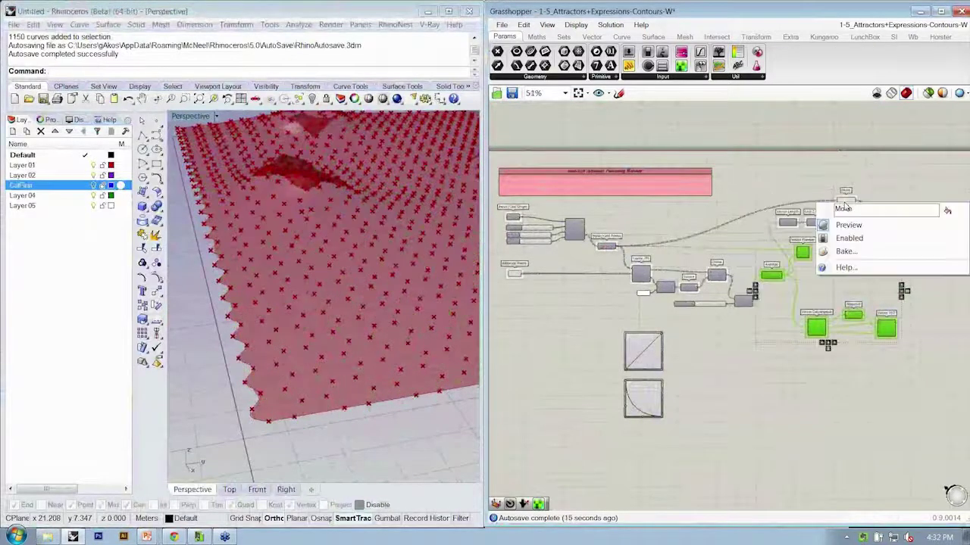
{"action": "left_click", "coordinate": [856, 223]}
{"action": "right_click_drag", "start_coordinate": [371, 295], "coordinate": [297, 229]}
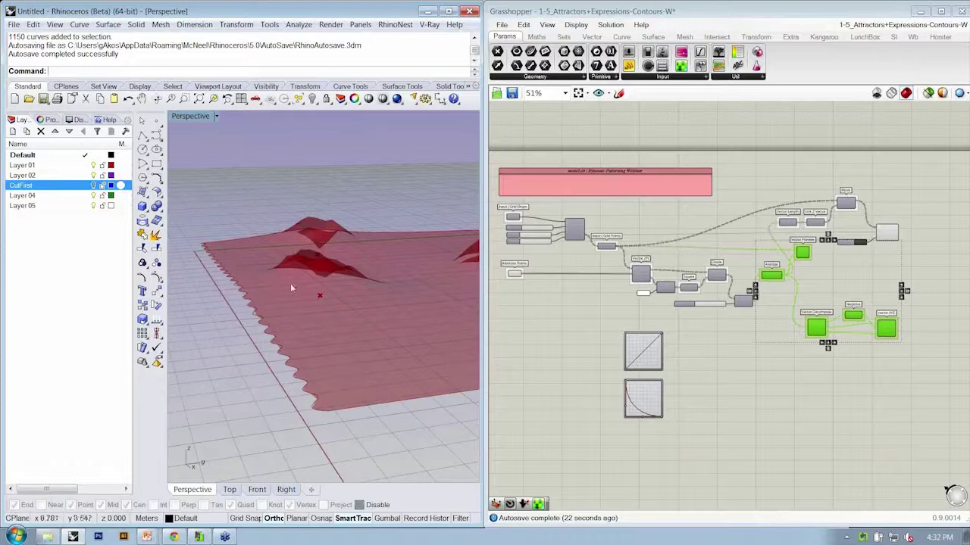
{"action": "right_click_drag", "start_coordinate": [290, 283], "coordinate": [371, 224]}
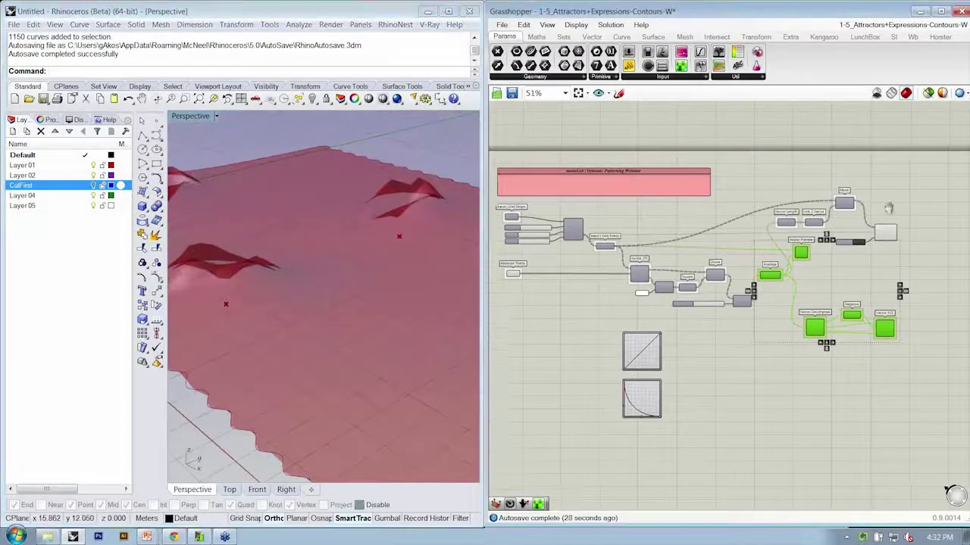
Delete the Vector Decompose, Negative and Vector XYZ components.
{"action": "scroll", "coordinate": [835, 221], "scroll_direction": "up", "scroll_amount": 5}
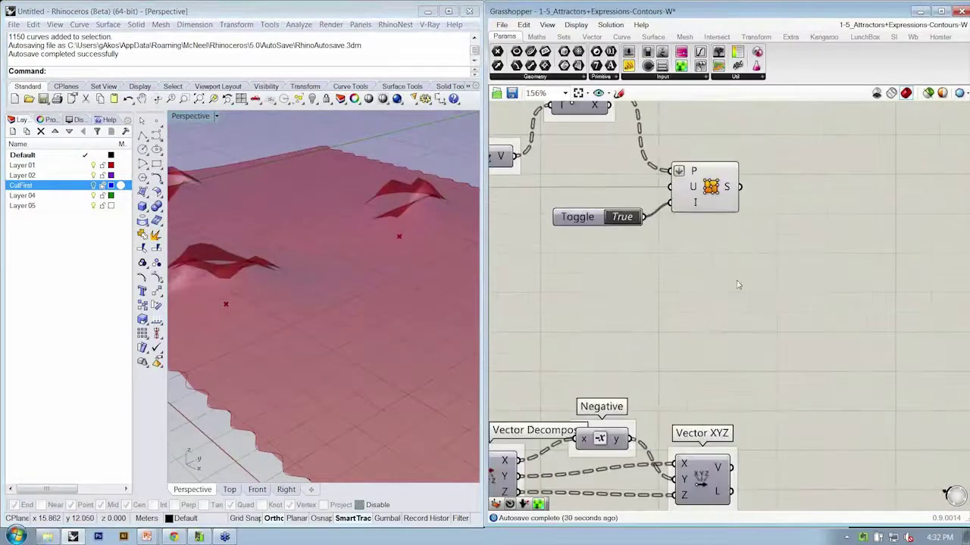
{"action": "scroll", "coordinate": [736, 308], "scroll_direction": "down", "scroll_amount": 1}
{"action": "left_click_drag", "start_coordinate": [748, 356], "coordinate": [534, 491]}
{"action": "key", "text": "Delete"}
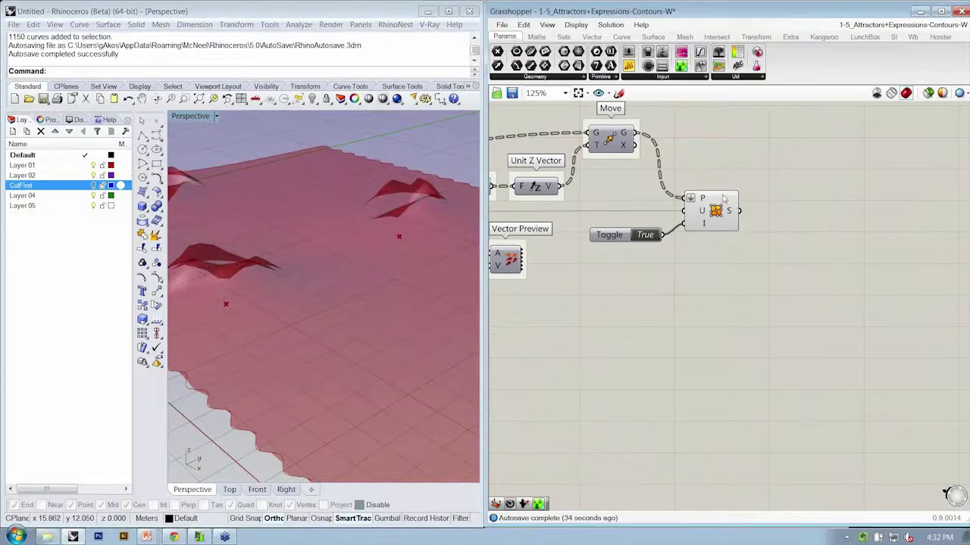
Add a Contour component beside Surface From Points and connect the surface output to its S input.
{"action": "right_click_drag", "start_coordinate": [418, 434], "coordinate": [278, 373]}
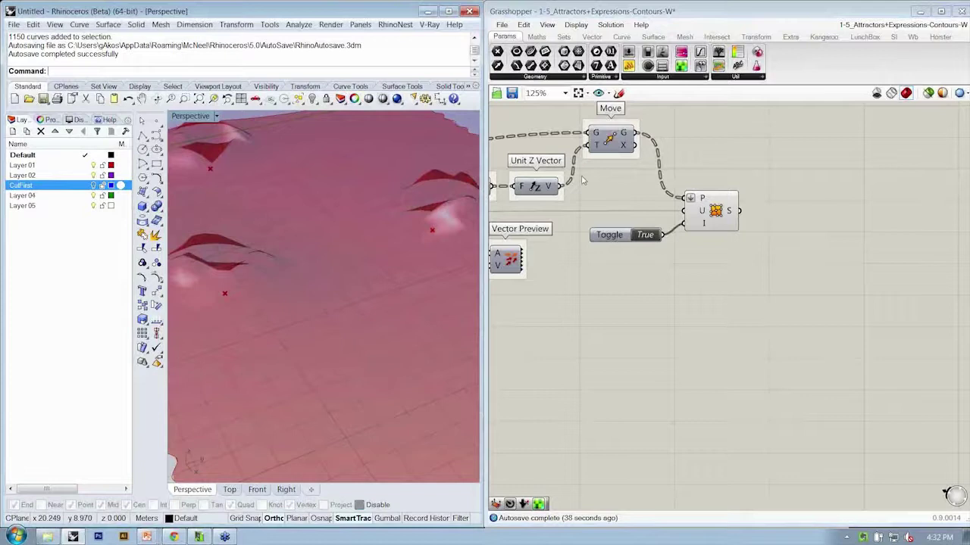
{"action": "left_click", "coordinate": [718, 37]}
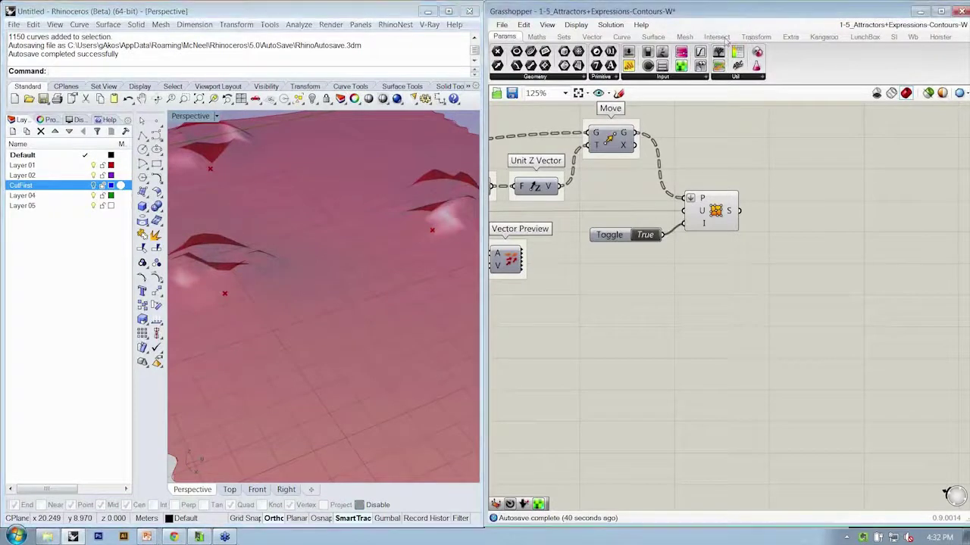
{"action": "left_click", "coordinate": [534, 77]}
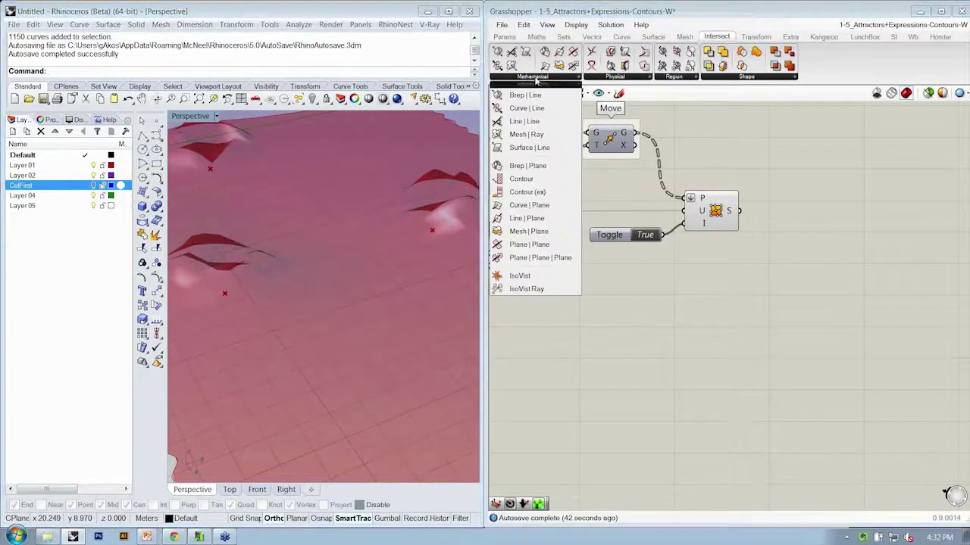
{"action": "left_click", "coordinate": [521, 179]}
{"action": "left_click", "coordinate": [817, 271]}
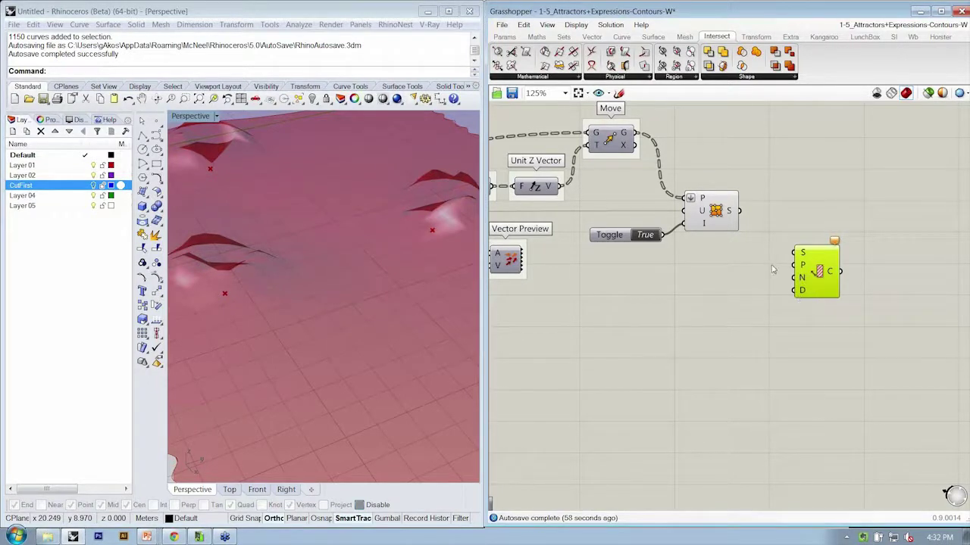
{"action": "left_click", "coordinate": [760, 203]}
{"action": "left_click_drag", "start_coordinate": [742, 216], "coordinate": [803, 254]}
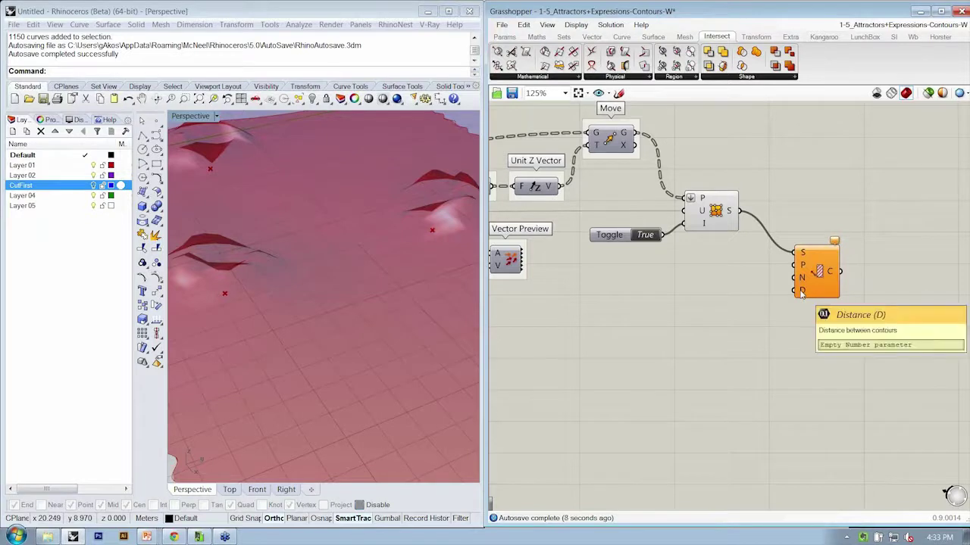
Add a Number Slider below Surface From Points and connect it to the D (Distance) input of Contour.
{"action": "left_click", "coordinate": [505, 36]}
{"action": "left_click_drag", "start_coordinate": [641, 65], "coordinate": [735, 299]}
{"action": "left_click_drag", "start_coordinate": [675, 304], "coordinate": [697, 318]}
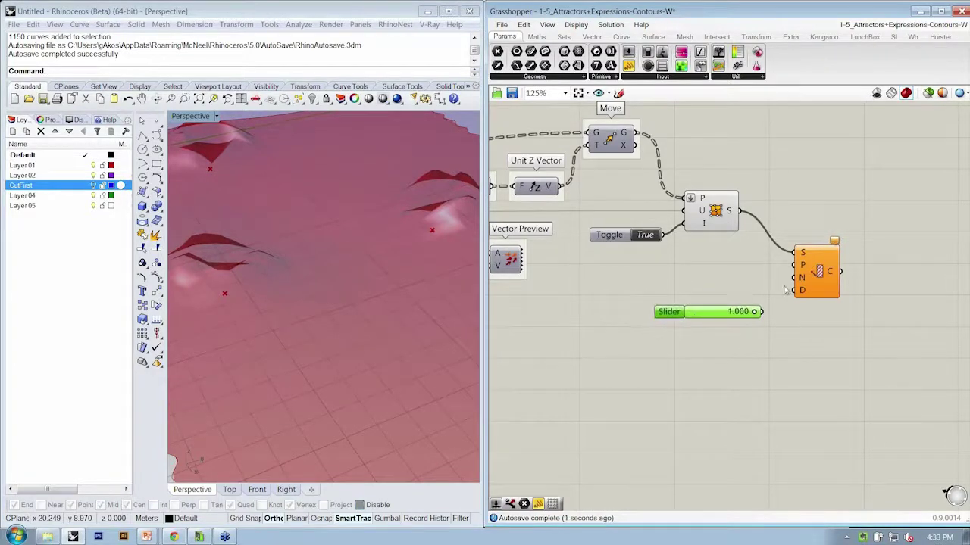
{"action": "left_click_drag", "start_coordinate": [800, 293], "coordinate": [762, 312]}
{"action": "left_click_drag", "start_coordinate": [702, 321], "coordinate": [698, 316]}
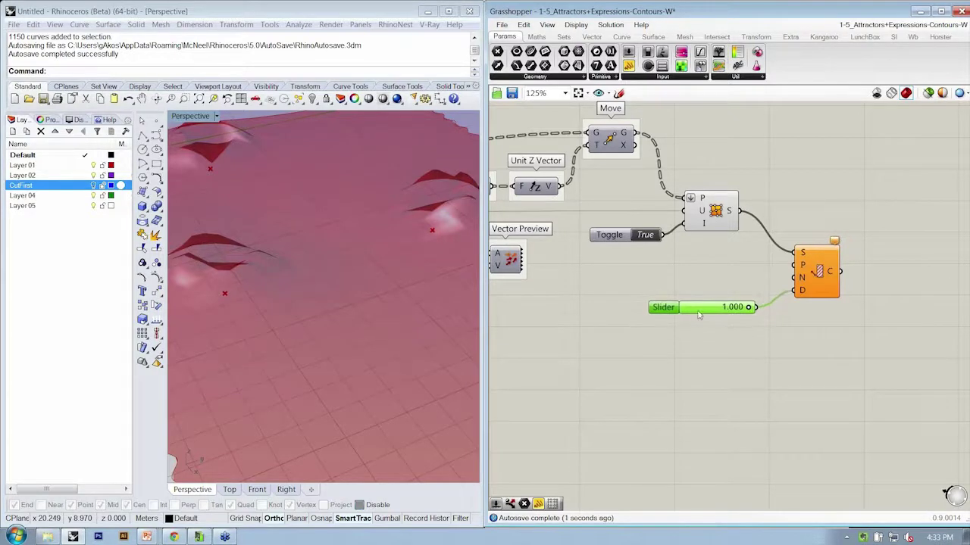
{"action": "right_click_drag", "start_coordinate": [396, 392], "coordinate": [332, 305]}
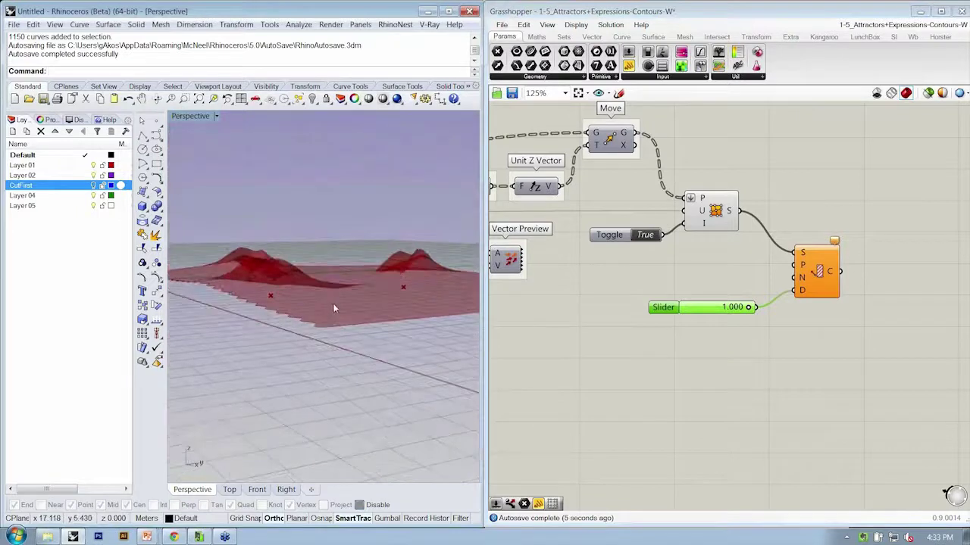
{"action": "scroll", "coordinate": [326, 309], "scroll_direction": "up", "scroll_amount": 6}
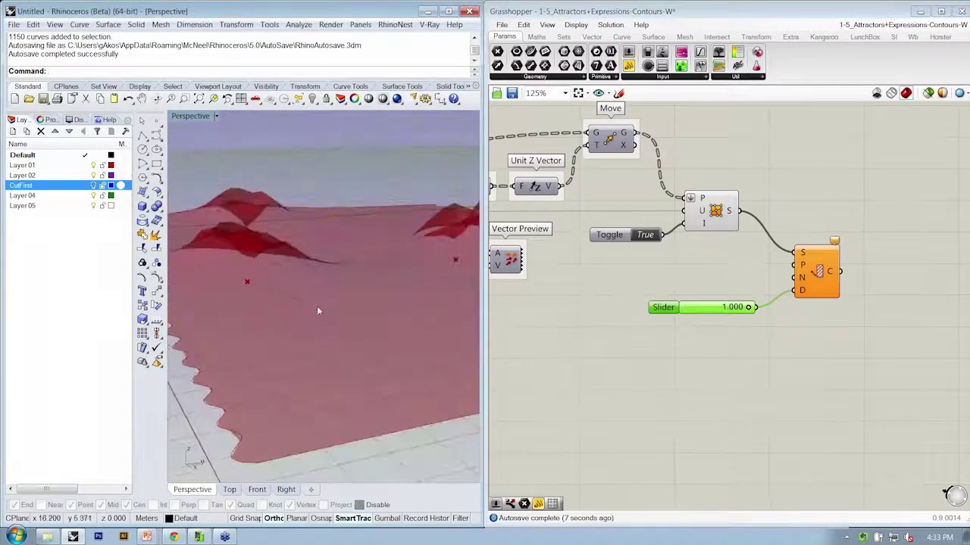
Add a Point XYZ component between Surface From Points and the slider, and connect its Pt output to Contour's P input.
{"action": "left_click", "coordinate": [738, 263]}
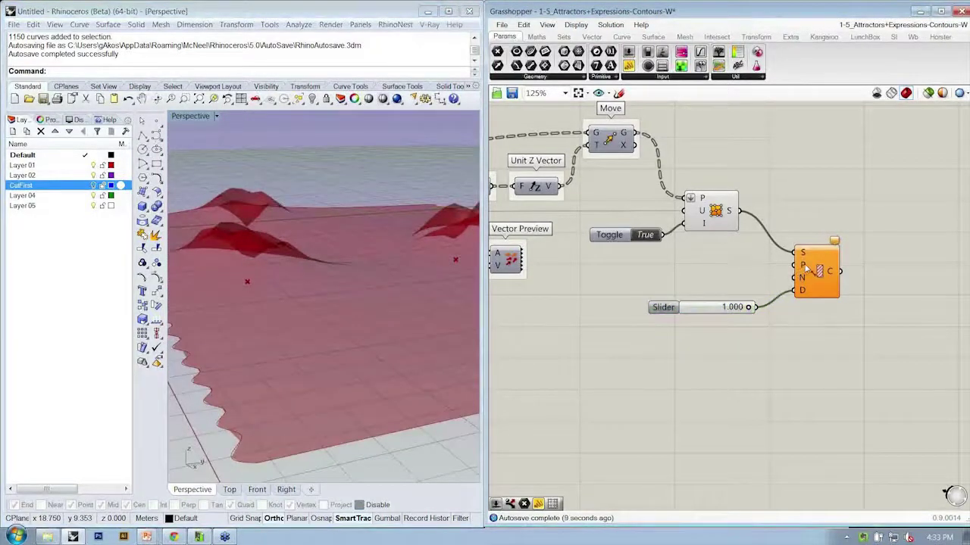
{"action": "mouse_move", "coordinate": [807, 266]}
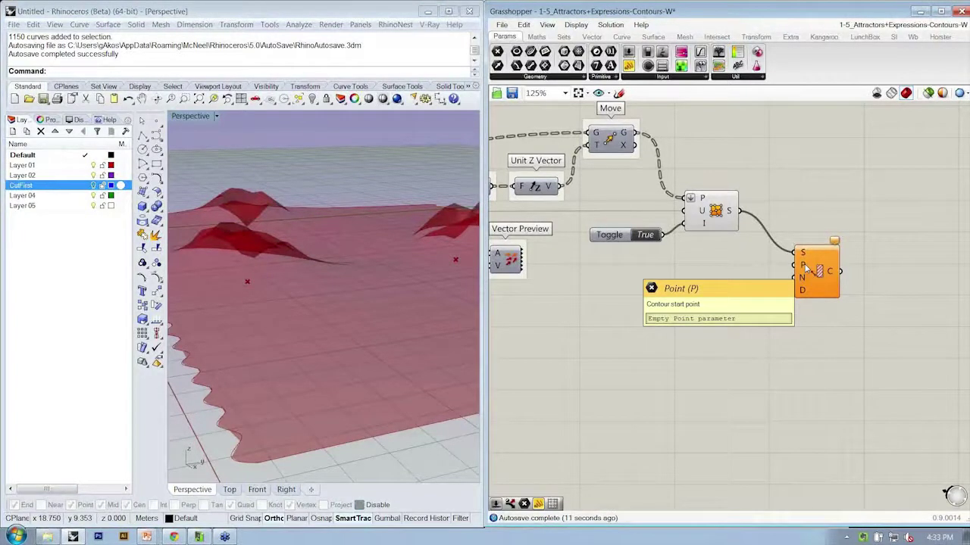
{"action": "left_click", "coordinate": [593, 37]}
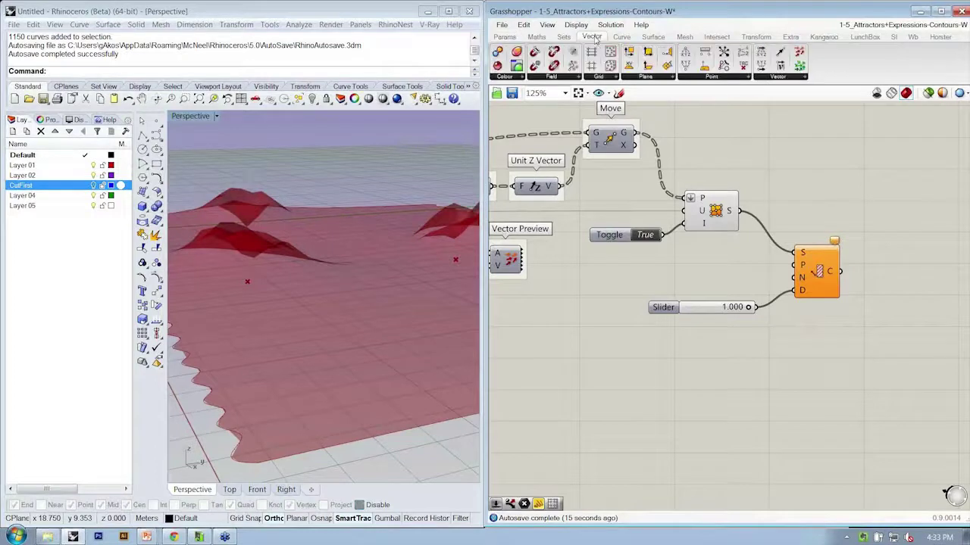
{"action": "left_click", "coordinate": [694, 77]}
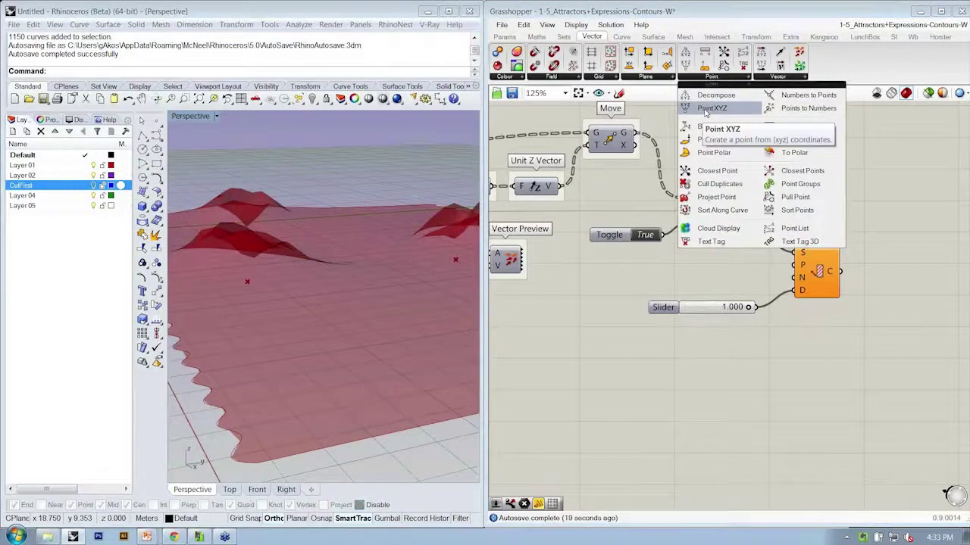
{"action": "left_click_drag", "start_coordinate": [705, 112], "coordinate": [710, 259]}
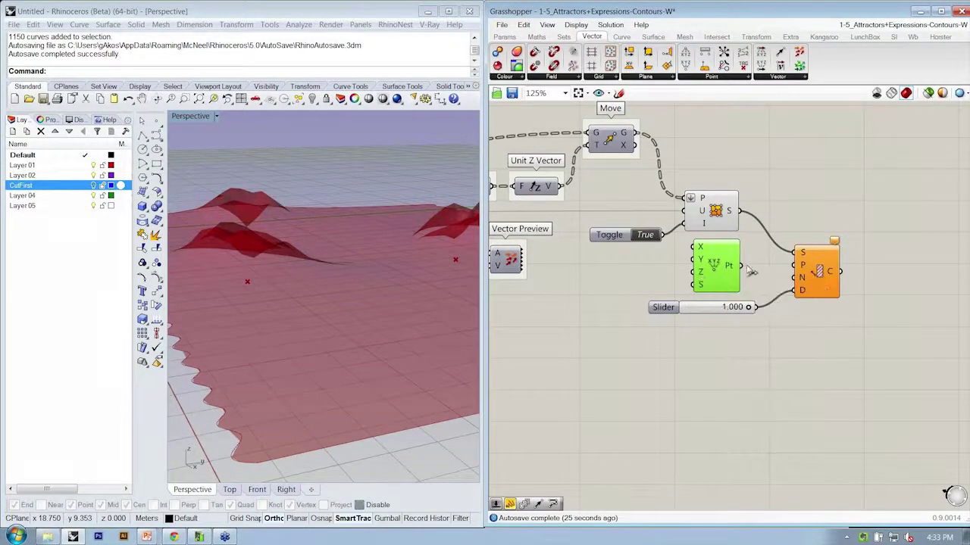
{"action": "left_click_drag", "start_coordinate": [741, 266], "coordinate": [801, 264]}
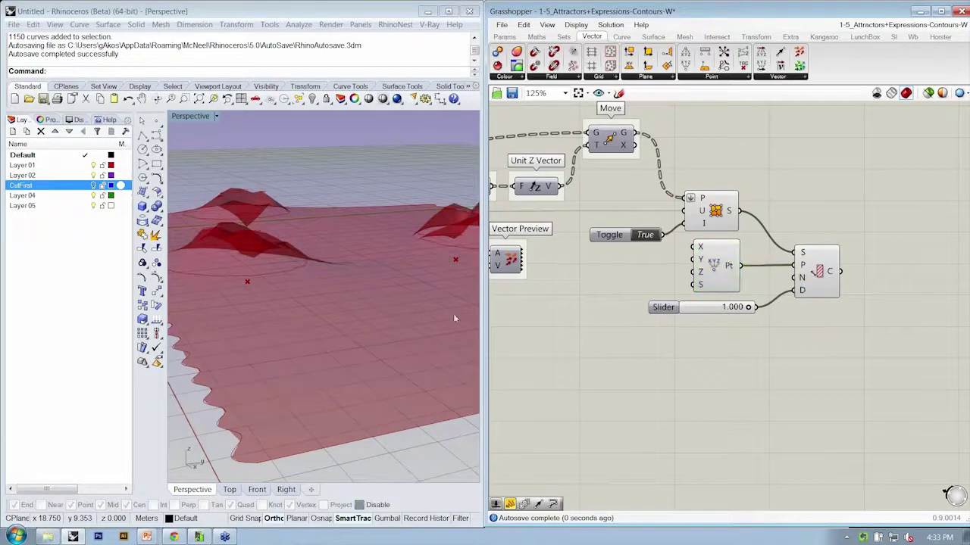
Set the contour distance slider to 0.088 and maximize the Top viewport in Rhino.
{"action": "right_click_drag", "start_coordinate": [364, 244], "coordinate": [353, 308]}
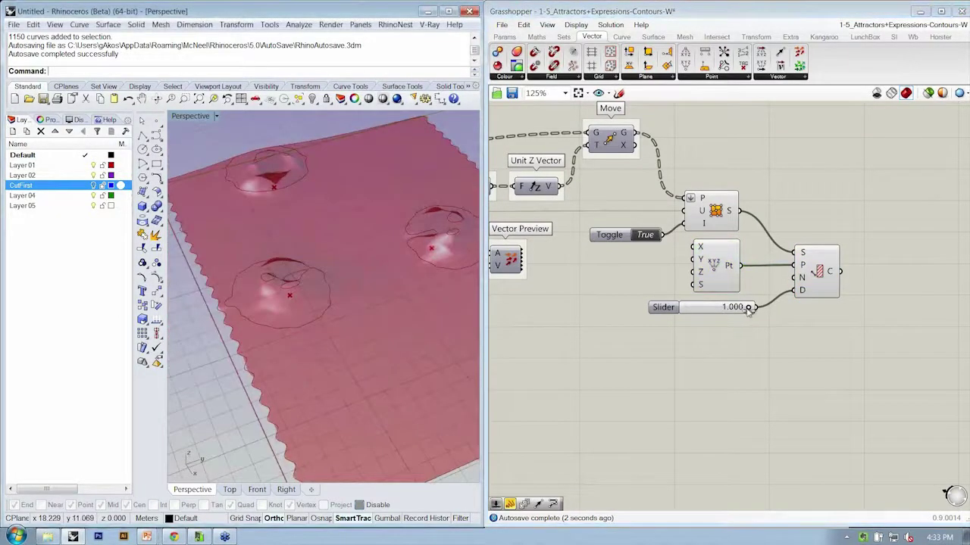
{"action": "left_click_drag", "start_coordinate": [748, 307], "coordinate": [688, 309]}
{"action": "double_click", "coordinate": [194, 117]}
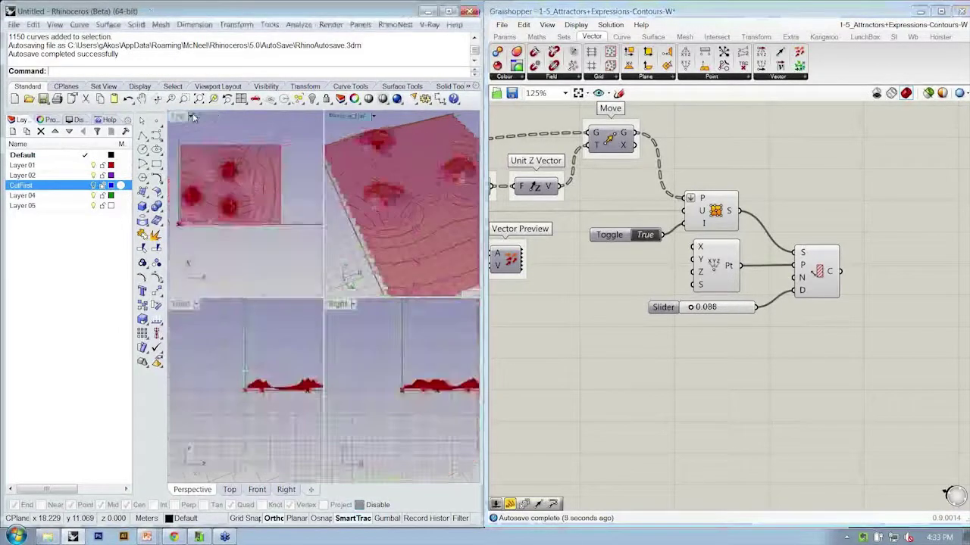
{"action": "double_click", "coordinate": [193, 117]}
{"action": "scroll", "coordinate": [349, 278], "scroll_direction": "up", "scroll_amount": 3}
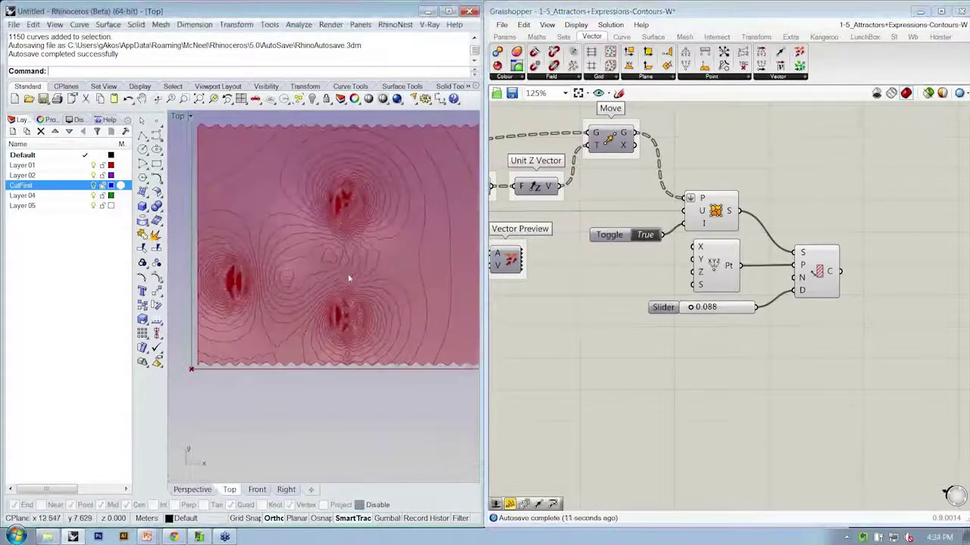
{"action": "right_click_drag", "start_coordinate": [349, 279], "coordinate": [335, 303]}
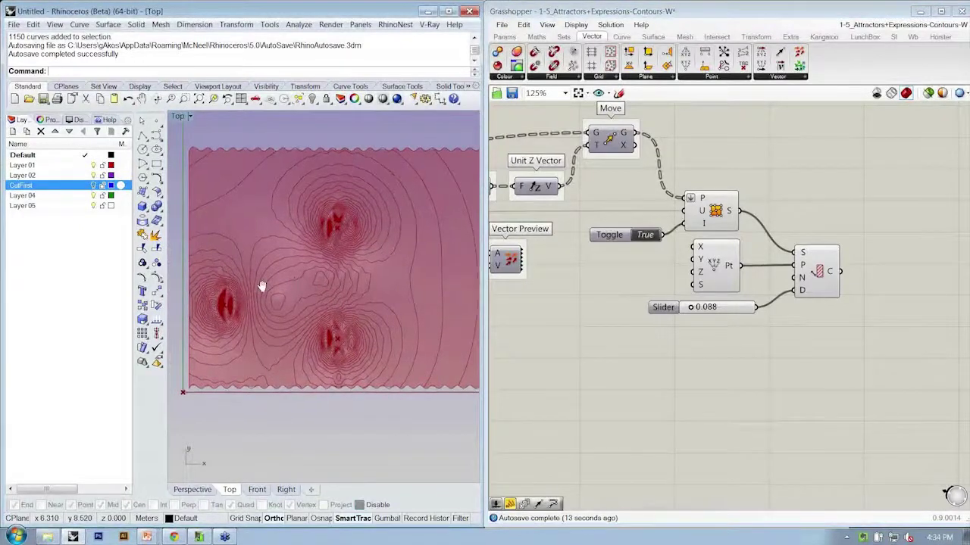
{"action": "scroll", "coordinate": [267, 286], "scroll_direction": "up", "scroll_amount": 3}
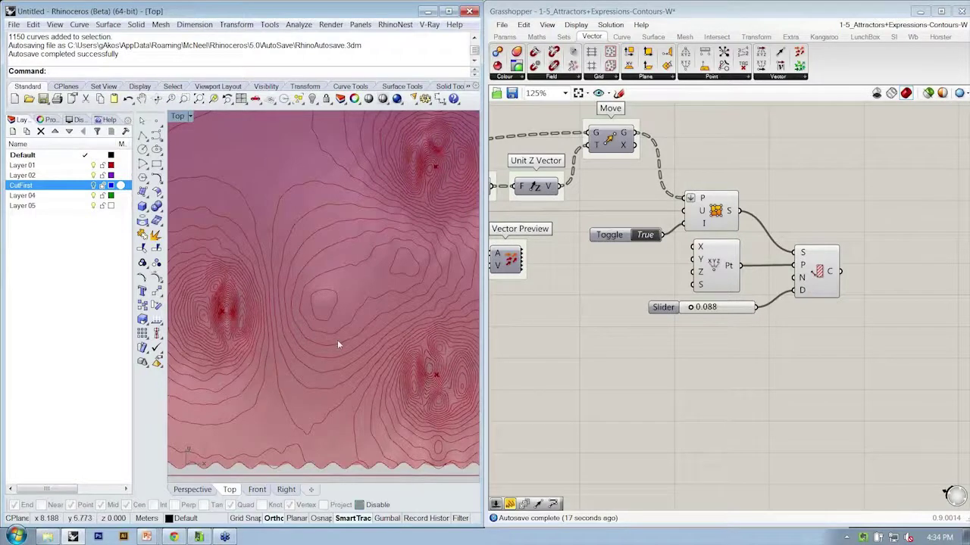
{"action": "scroll", "coordinate": [392, 299], "scroll_direction": "down", "scroll_amount": 5}
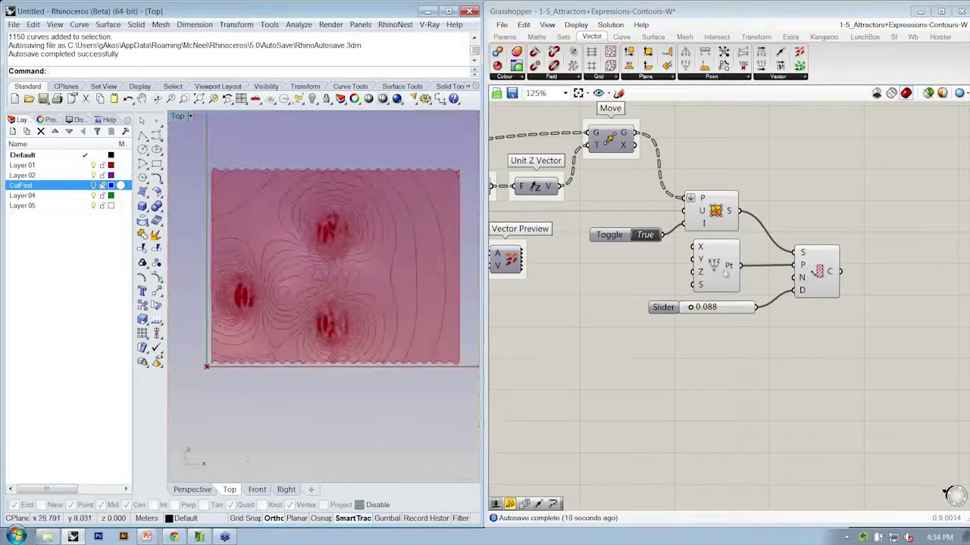
Turn off the preview of Surface From Points, leaving the contour curves displayed.
{"action": "right_click", "coordinate": [716, 214]}
{"action": "left_click", "coordinate": [725, 232]}
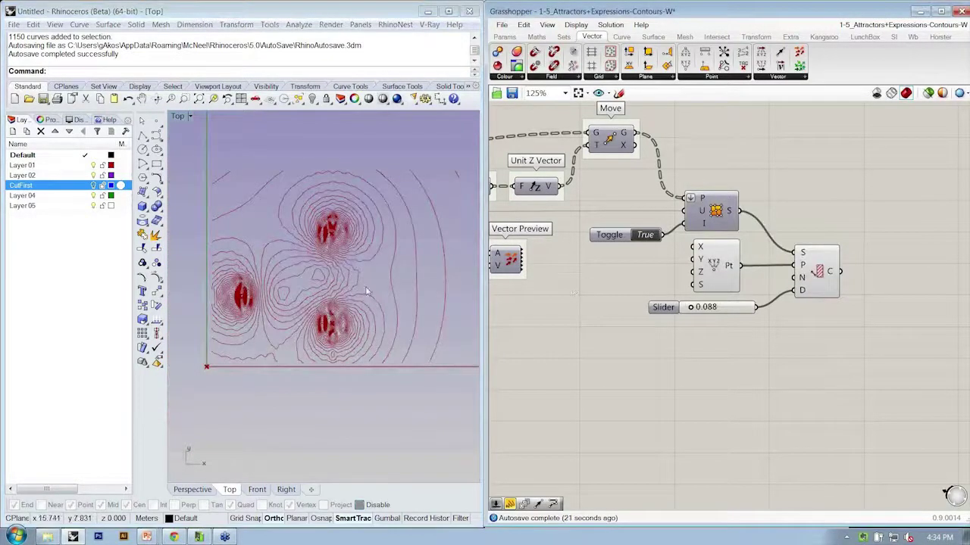
{"action": "scroll", "coordinate": [352, 160], "scroll_direction": "up", "scroll_amount": 3}
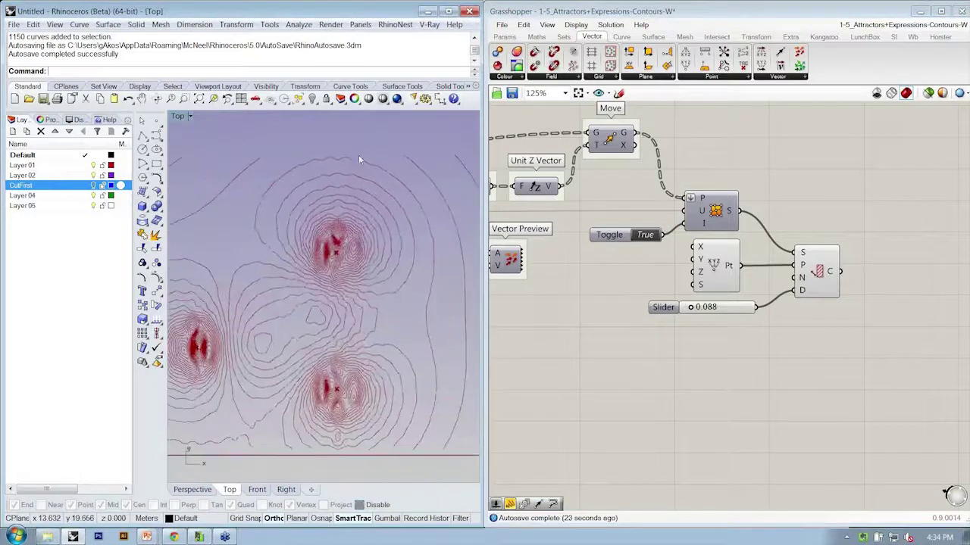
Add a Smooth Polyline component to the lower right of Contour.
{"action": "left_click", "coordinate": [620, 37]}
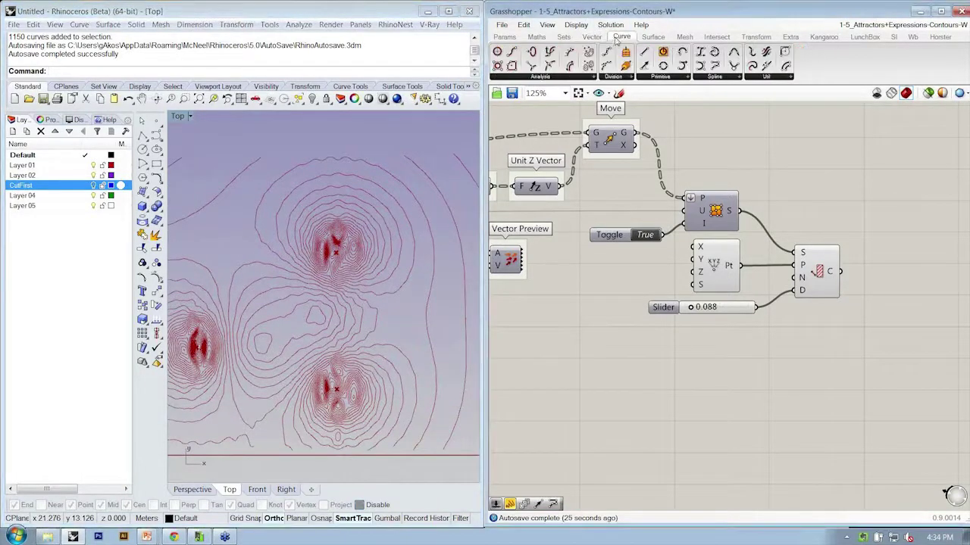
{"action": "left_click", "coordinate": [780, 78]}
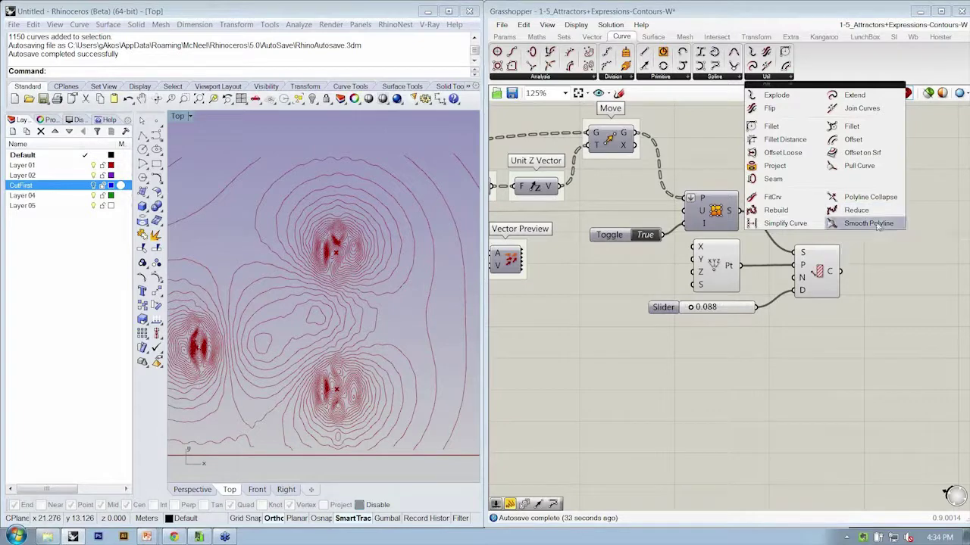
{"action": "left_click_drag", "start_coordinate": [872, 224], "coordinate": [902, 345]}
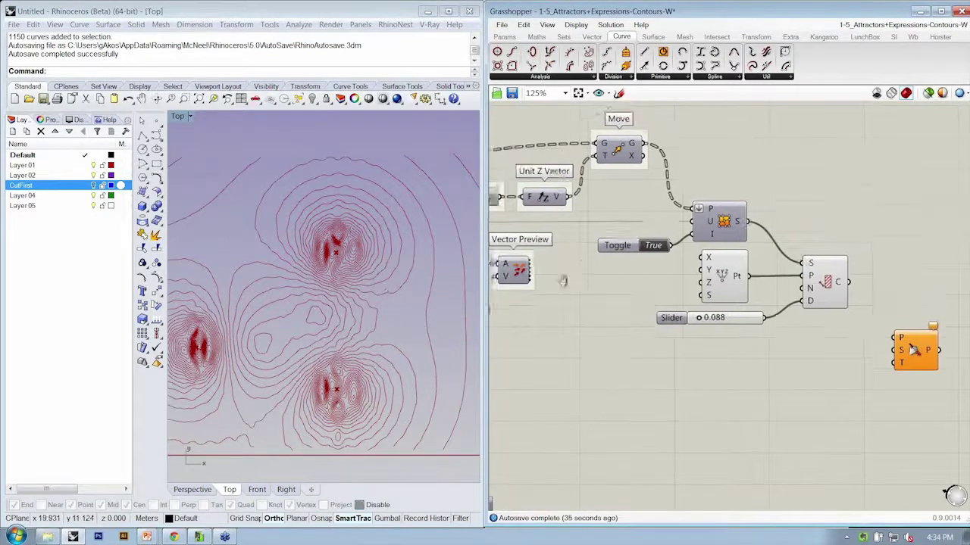
Nudge the triangular grid component near the Input | Grid Points parameter up slightly.
{"action": "scroll", "coordinate": [563, 281], "scroll_direction": "down", "scroll_amount": 2}
{"action": "right_click_drag", "start_coordinate": [563, 281], "coordinate": [915, 281]}
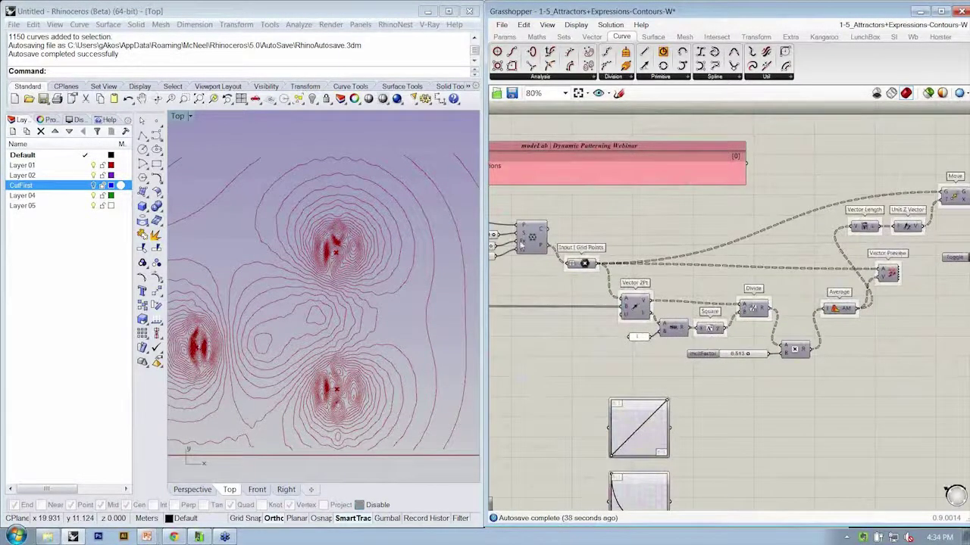
{"action": "left_click_drag", "start_coordinate": [531, 246], "coordinate": [531, 241]}
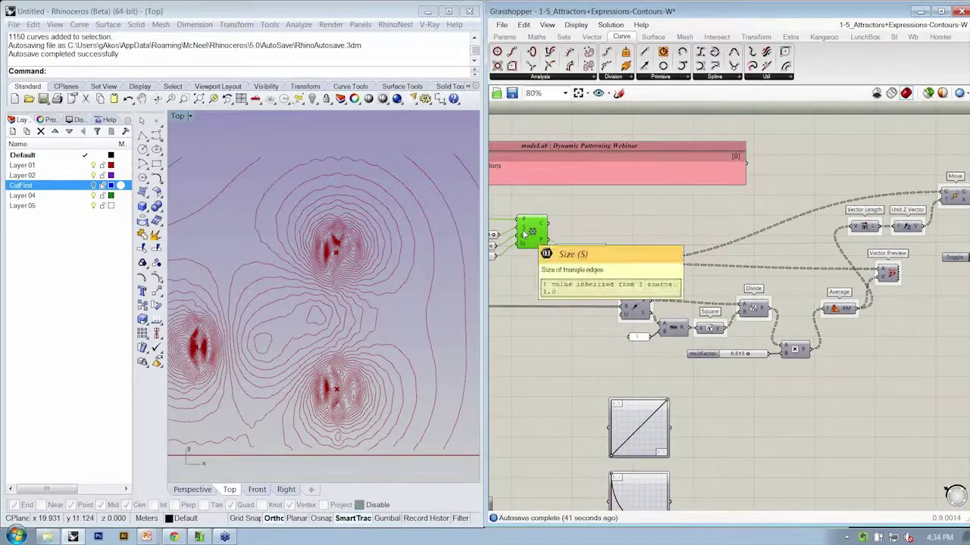
Remove the unconnected Smooth Polyline component beside Contour.
{"action": "right_click_drag", "start_coordinate": [958, 245], "coordinate": [635, 195]}
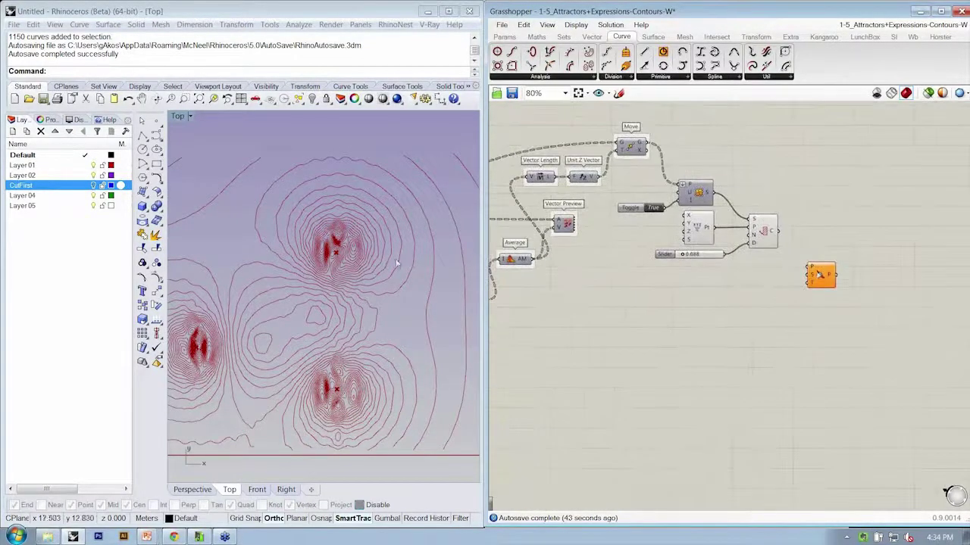
{"action": "right_click_drag", "start_coordinate": [308, 260], "coordinate": [347, 278]}
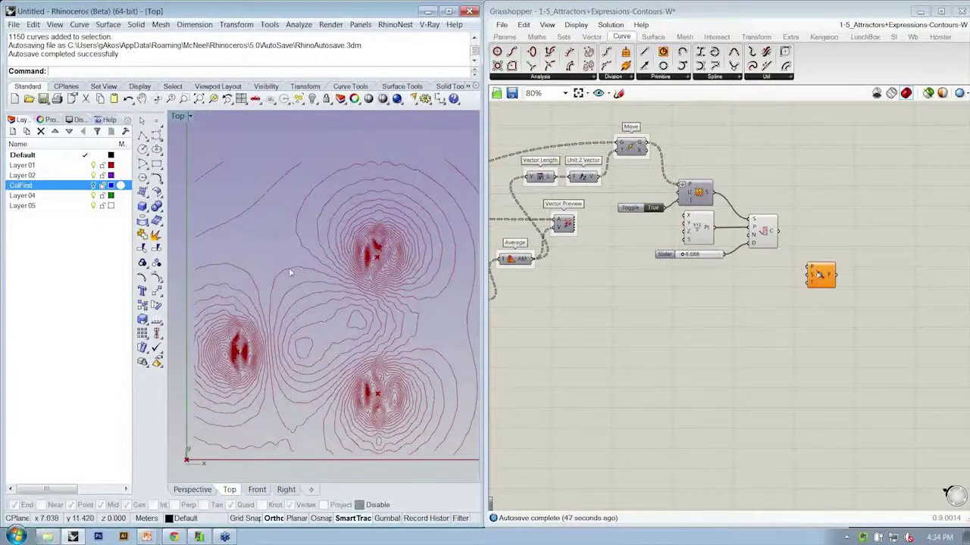
{"action": "left_click", "coordinate": [821, 278]}
{"action": "scroll", "coordinate": [821, 278], "scroll_direction": "up", "scroll_amount": 4}
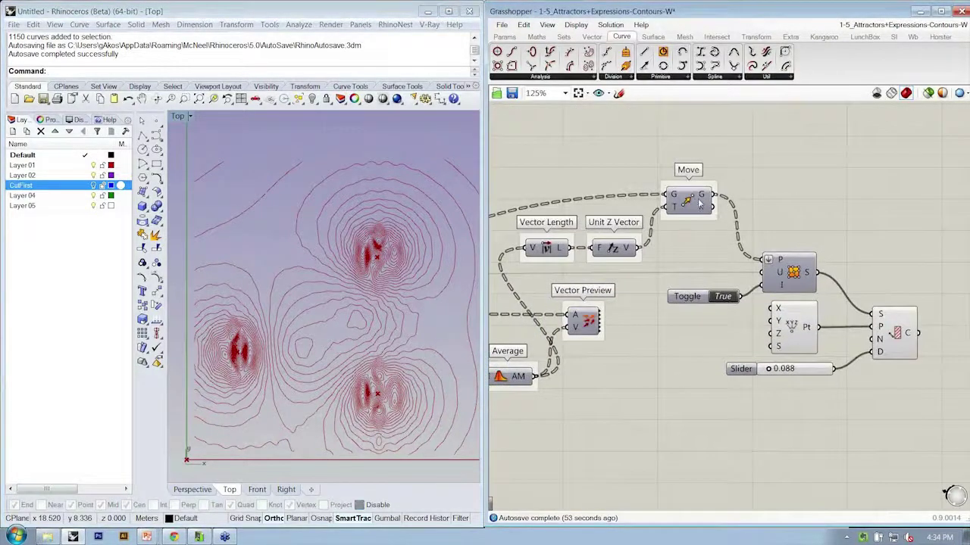
{"action": "left_click", "coordinate": [691, 203]}
{"action": "right_click_drag", "start_coordinate": [384, 269], "coordinate": [376, 271]}
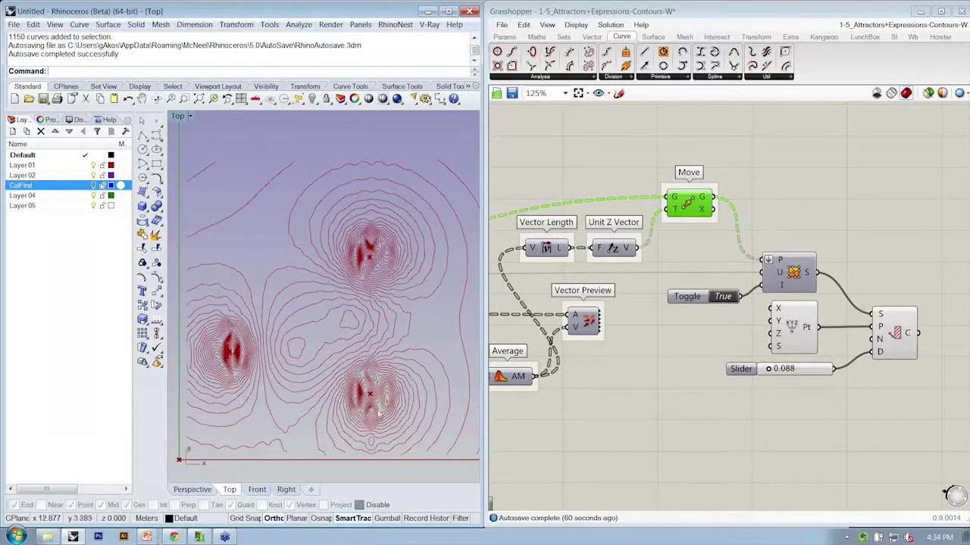
{"action": "right_click_drag", "start_coordinate": [419, 329], "coordinate": [421, 339]}
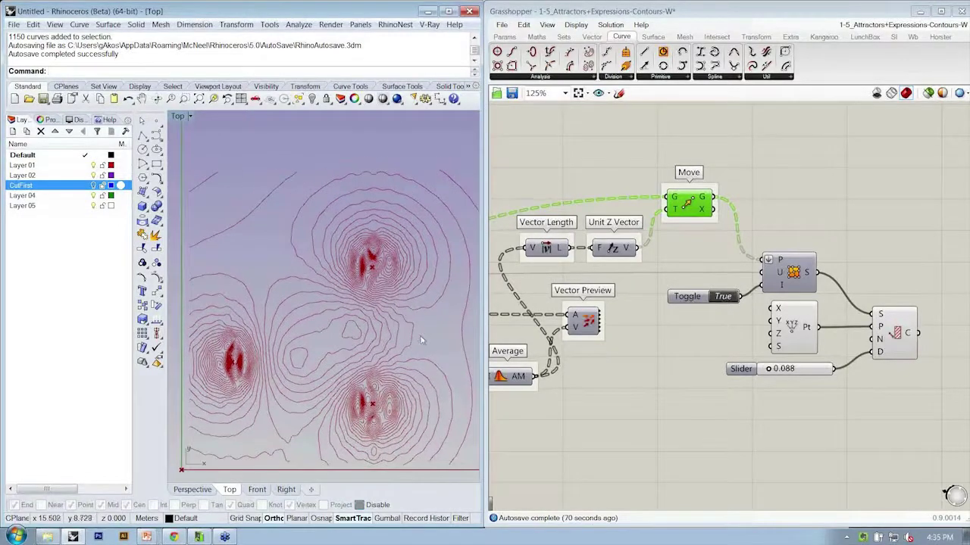
Group the Surface From Points component and label the group "Srf From Pts".
{"action": "left_click", "coordinate": [800, 271]}
{"action": "left_click_drag", "start_coordinate": [800, 270], "coordinate": [802, 274]}
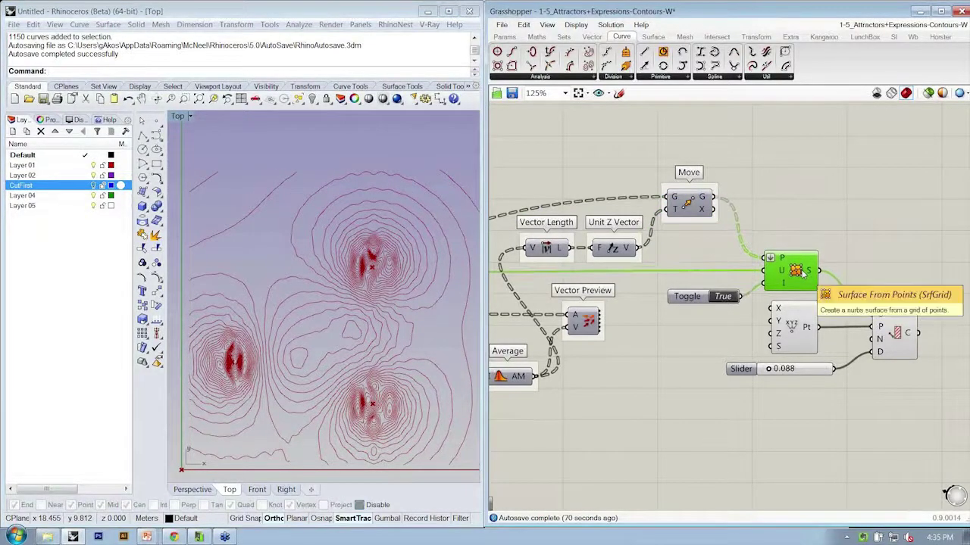
{"action": "scroll", "coordinate": [802, 279], "scroll_direction": "up", "scroll_amount": 3}
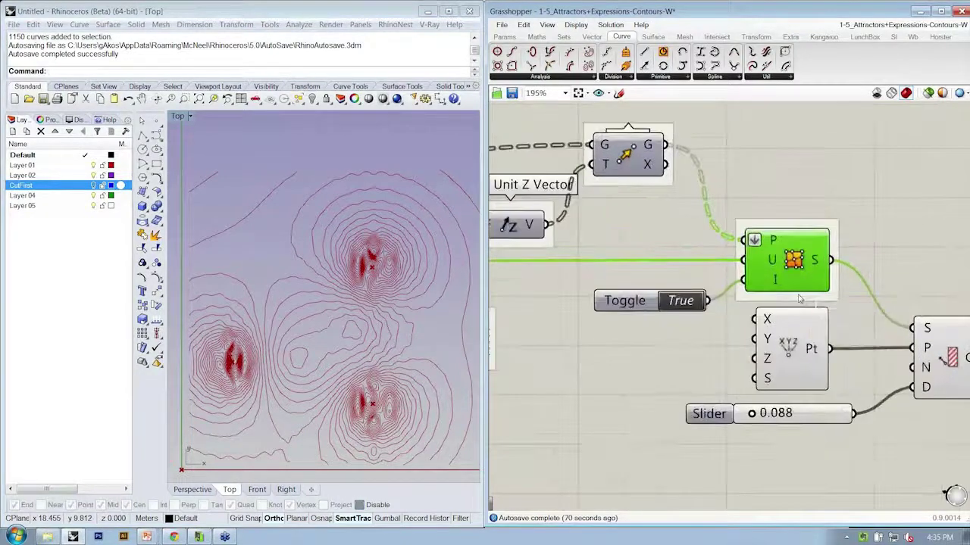
{"action": "right_click", "coordinate": [799, 297]}
{"action": "type", "text": "Srf"}
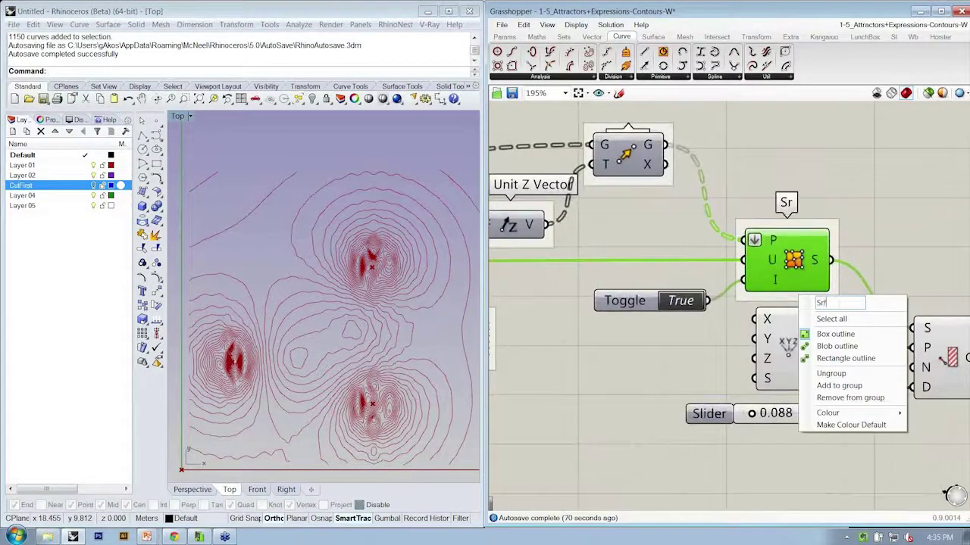
{"action": "type", "text": " From Pts"}
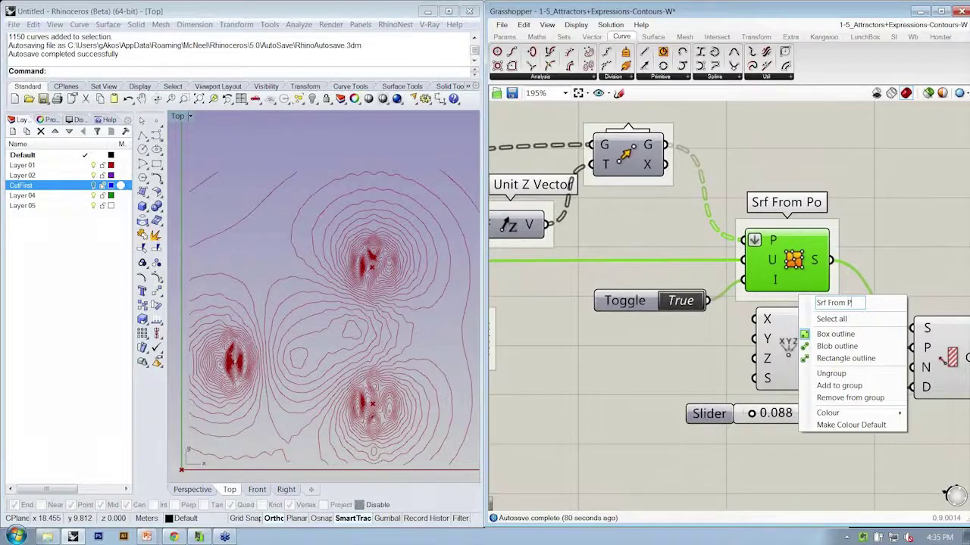
{"action": "key", "text": "Return"}
Group the Contour component and label the group "Contour".
{"action": "scroll", "coordinate": [838, 309], "scroll_direction": "down", "scroll_amount": 3}
{"action": "right_click_drag", "start_coordinate": [839, 309], "coordinate": [745, 319]}
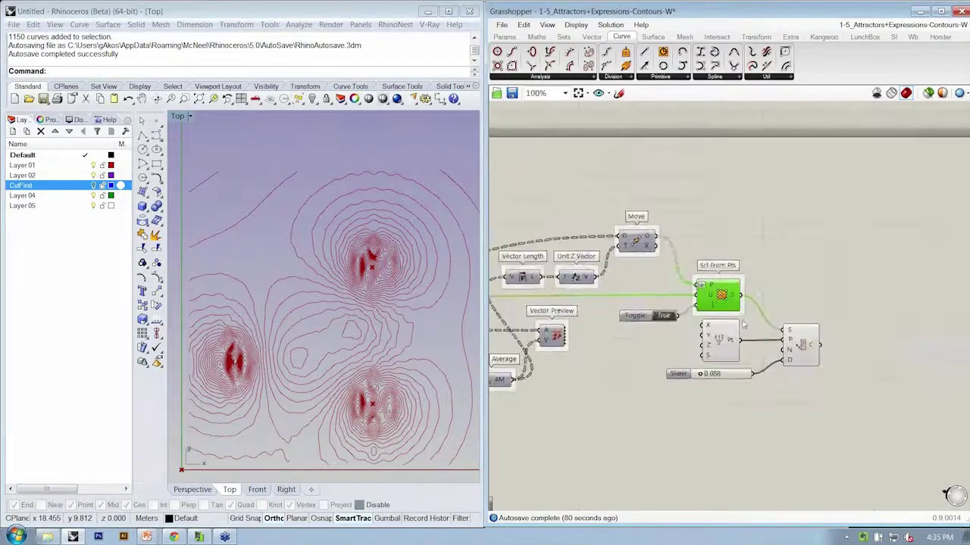
{"action": "left_click_drag", "start_coordinate": [707, 409], "coordinate": [819, 350]}
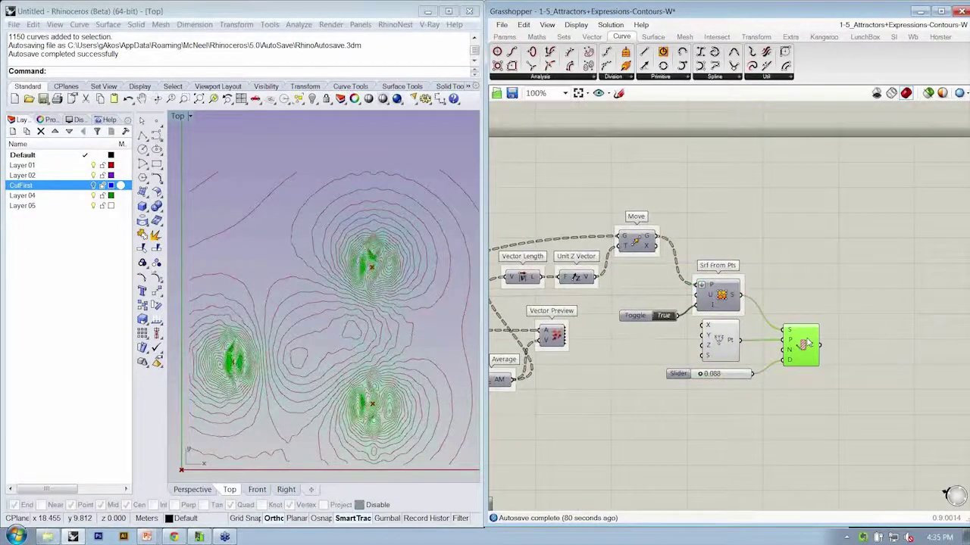
{"action": "right_click", "coordinate": [817, 372]}
{"action": "type", "text": "Contour"}
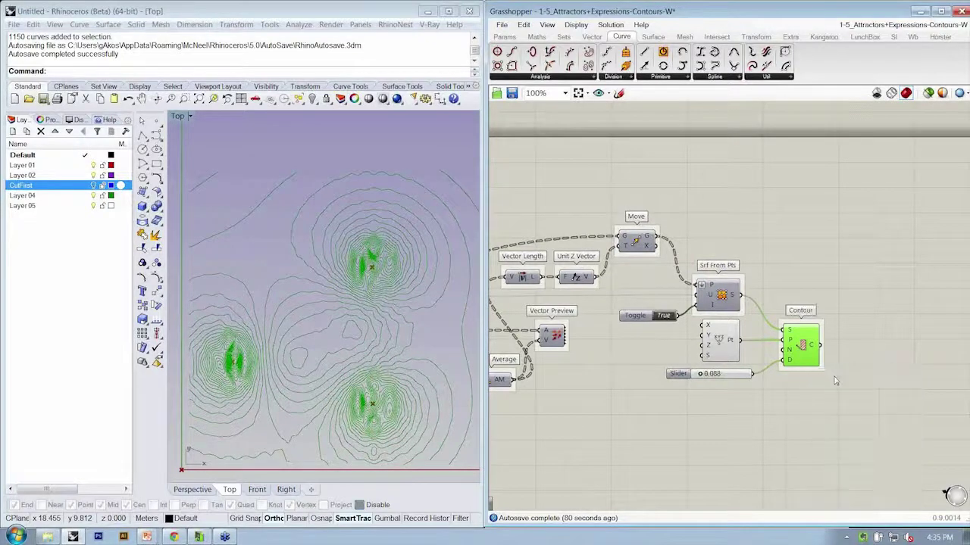
Rename the contour distance slider to "contDist" and shift it down, further from the point component.
{"action": "scroll", "coordinate": [826, 374], "scroll_direction": "up", "scroll_amount": 1}
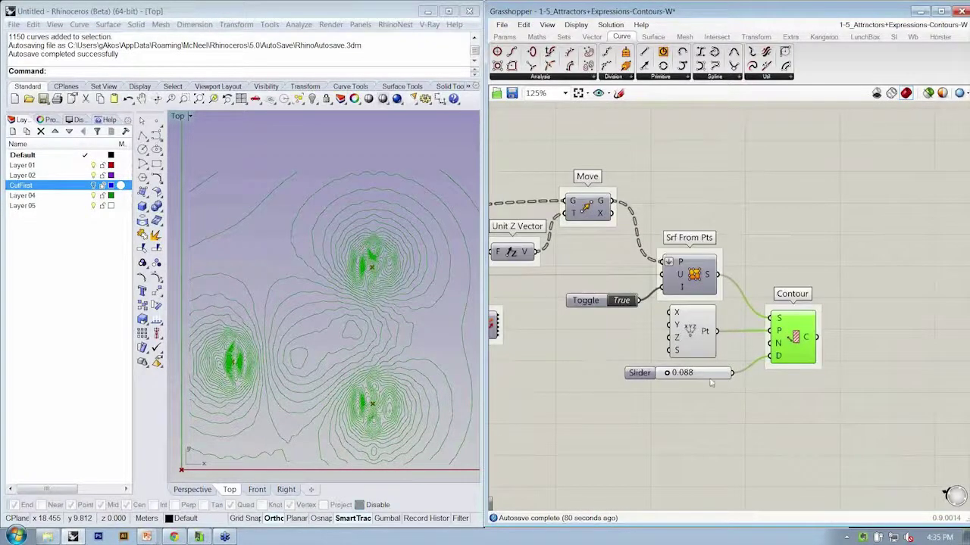
{"action": "left_click", "coordinate": [631, 378]}
{"action": "scroll", "coordinate": [632, 381], "scroll_direction": "up", "scroll_amount": 1}
{"action": "right_click", "coordinate": [632, 379]}
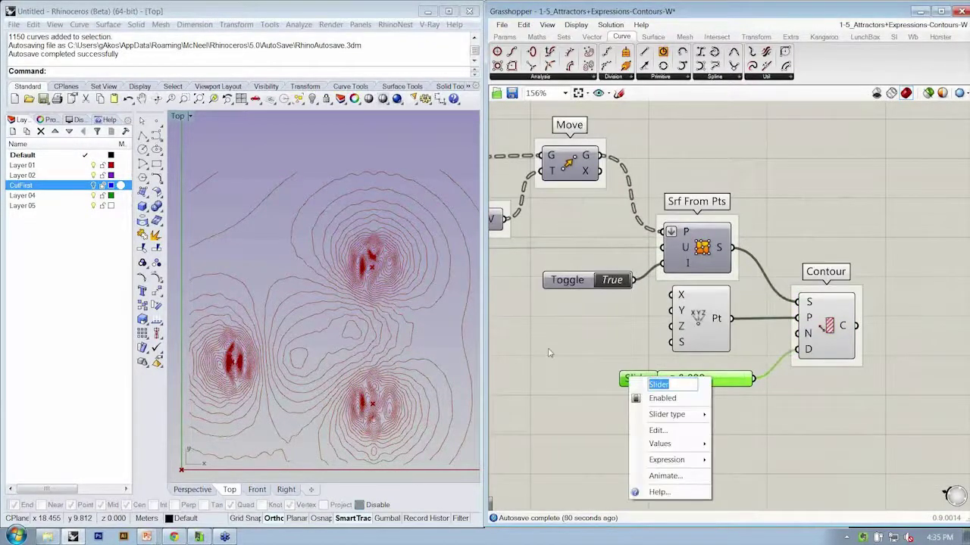
{"action": "type", "text": "contDist"}
{"action": "key", "text": "Return"}
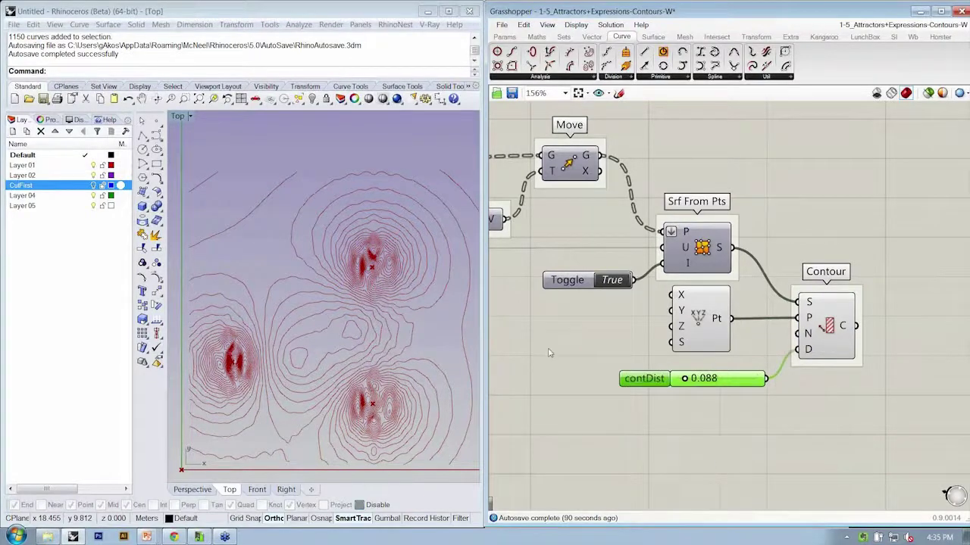
{"action": "left_click_drag", "start_coordinate": [639, 392], "coordinate": [607, 426]}
Move the point component feeding Contour down slightly, group it and label the group "Point XYZ".
{"action": "left_click_drag", "start_coordinate": [710, 330], "coordinate": [710, 354]}
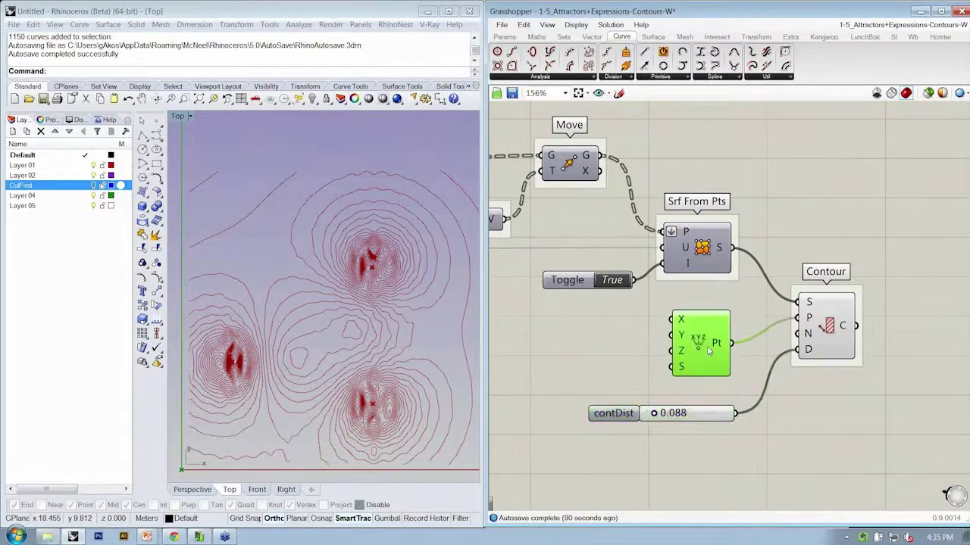
{"action": "right_click", "coordinate": [716, 381]}
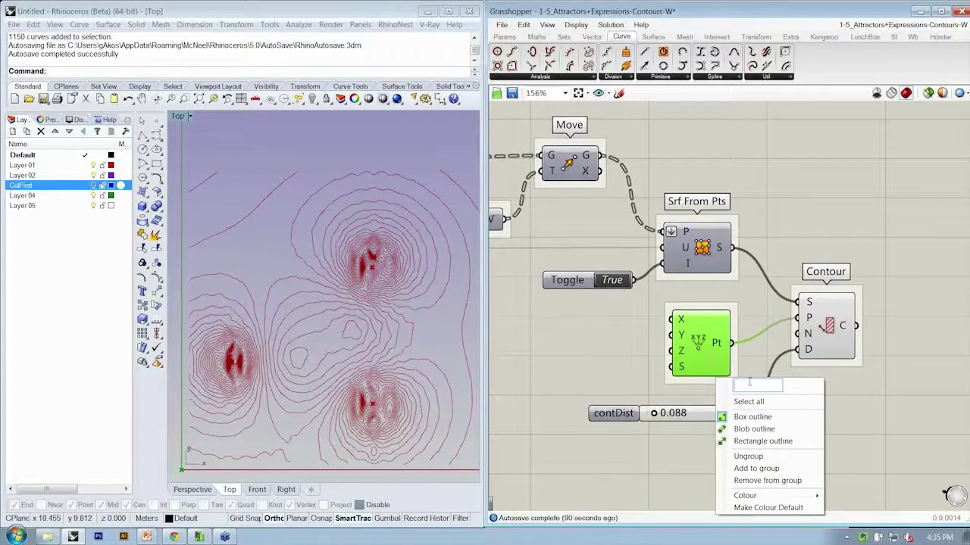
{"action": "type", "text": "Point XYZ"}
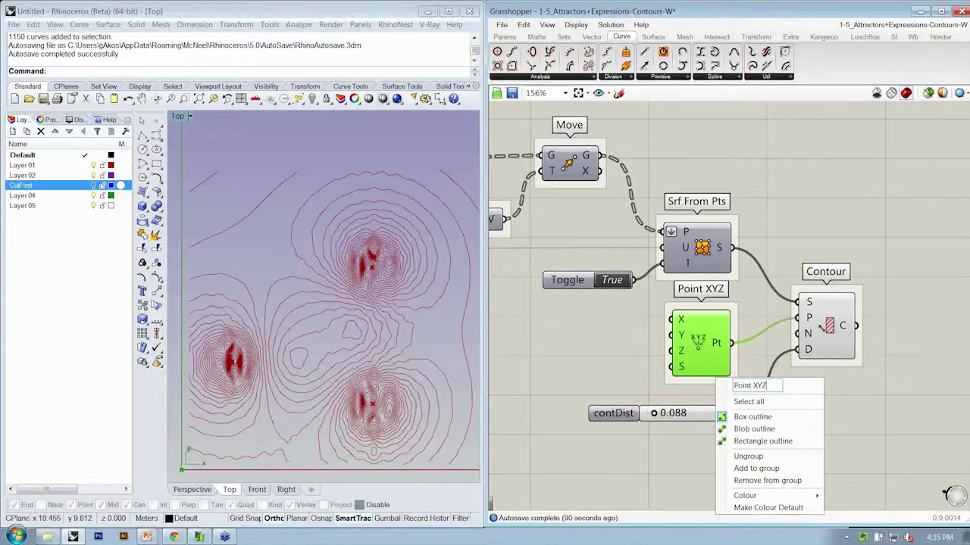
{"action": "key", "text": "Return"}
{"action": "left_click", "coordinate": [782, 399]}
{"action": "left_click_drag", "start_coordinate": [705, 355], "coordinate": [704, 362]}
{"action": "left_click", "coordinate": [773, 392]}
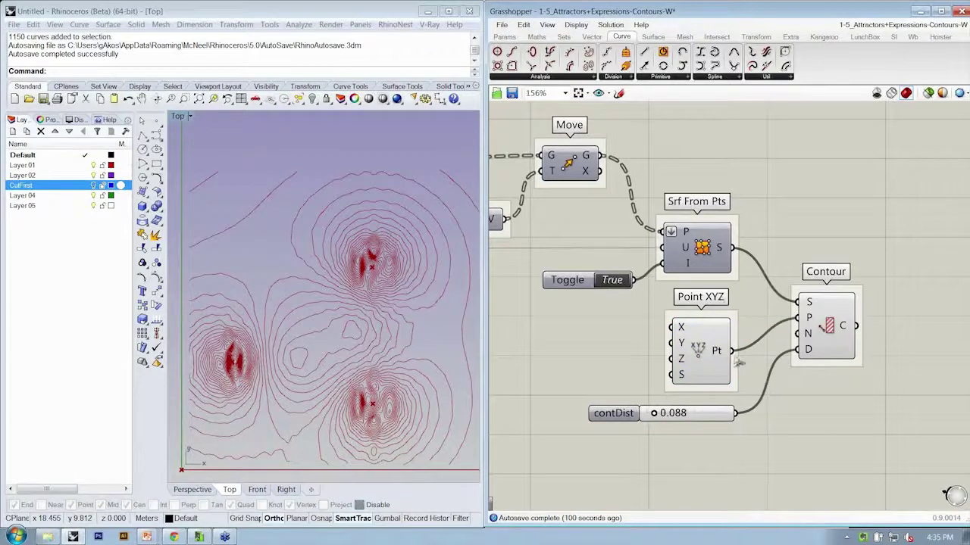
Maximize the Grasshopper window and shift the xNum slider feeding Srf From Pts slightly away from the triangular grid component.
{"action": "right_click_drag", "start_coordinate": [736, 360], "coordinate": [788, 371]}
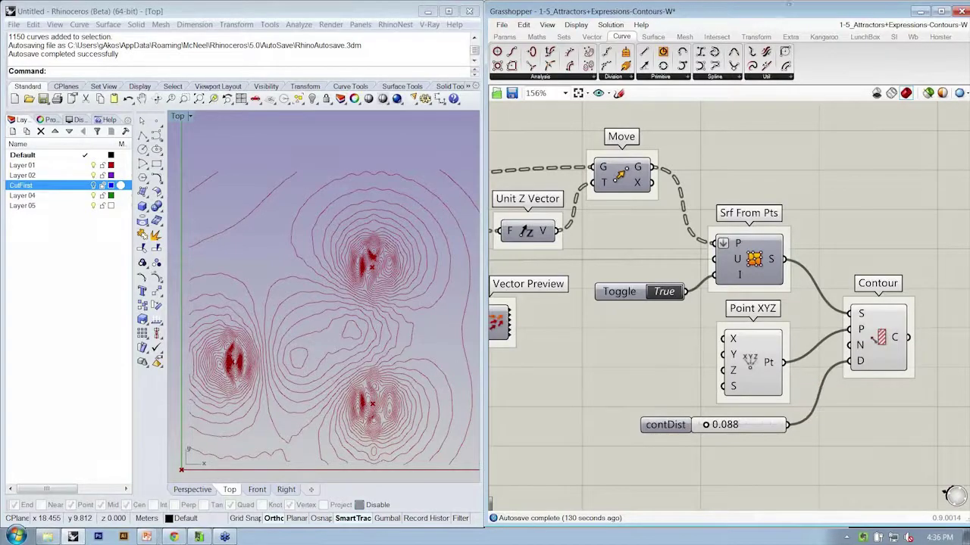
{"action": "left_click", "coordinate": [941, 11]}
{"action": "right_click_drag", "start_coordinate": [312, 272], "coordinate": [861, 258]}
{"action": "scroll", "coordinate": [862, 259], "scroll_direction": "down", "scroll_amount": 3}
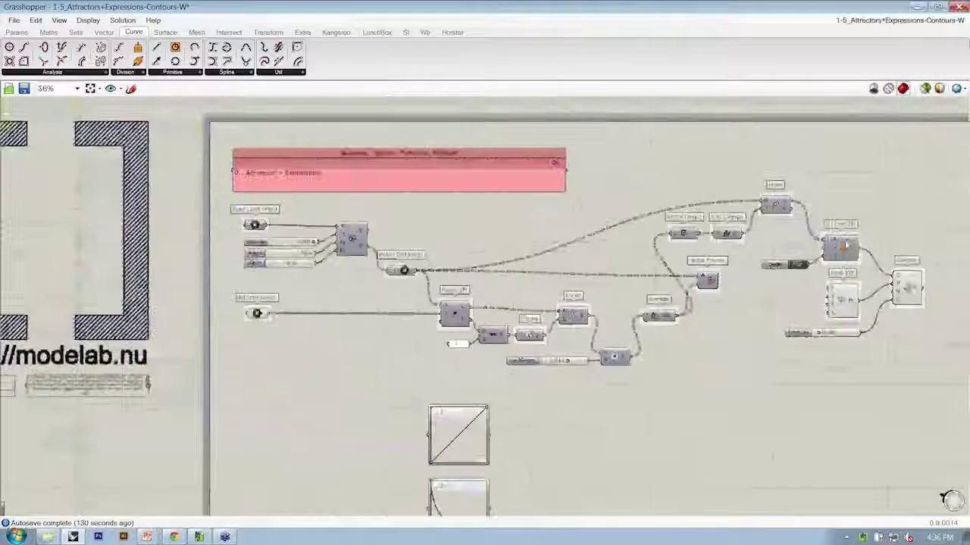
{"action": "left_click", "coordinate": [843, 248]}
{"action": "right_click_drag", "start_coordinate": [798, 243], "coordinate": [782, 244]}
{"action": "left_click", "coordinate": [235, 255]}
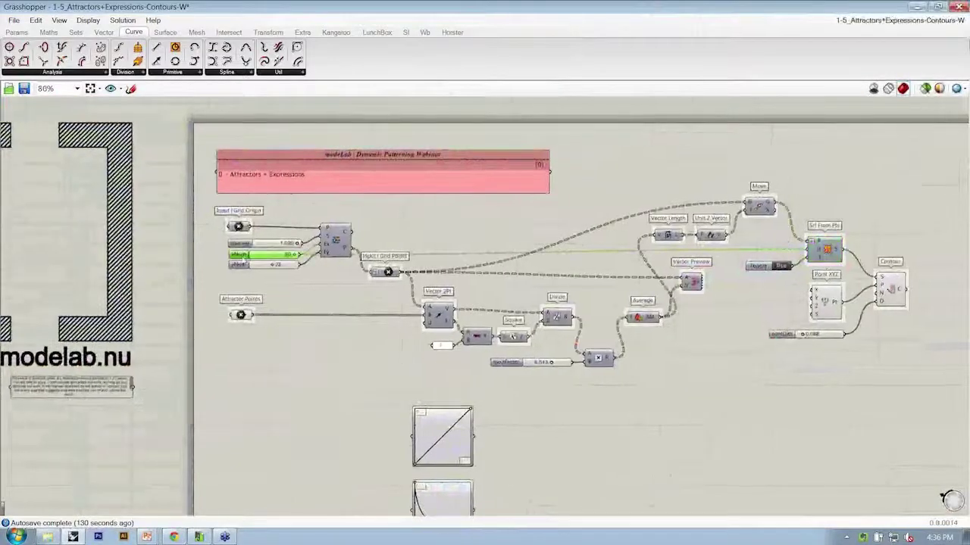
{"action": "left_click", "coordinate": [336, 235]}
{"action": "left_click", "coordinate": [227, 256]}
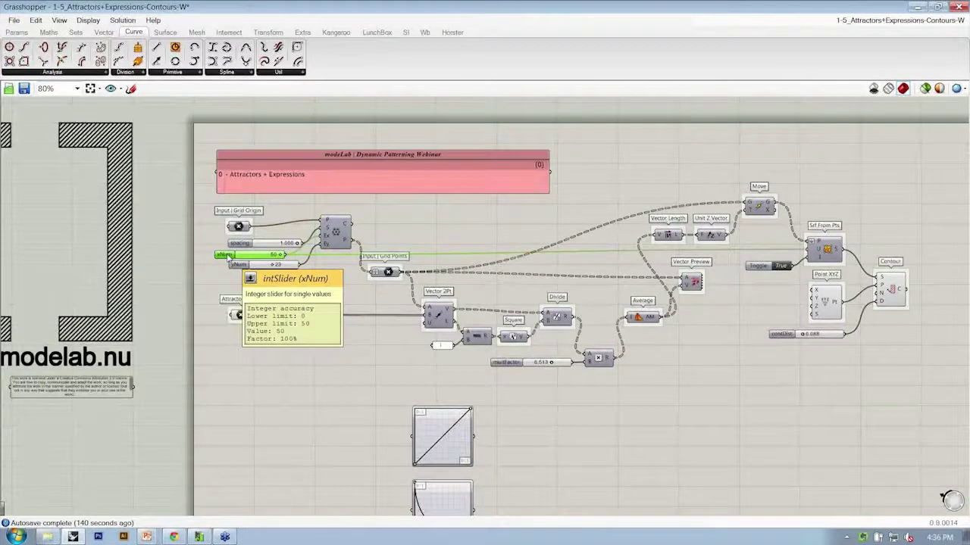
Try to simplify the contour curves by adding a Reduce component and feeding it the Contour output.
{"action": "scroll", "coordinate": [859, 294], "scroll_direction": "up", "scroll_amount": 4}
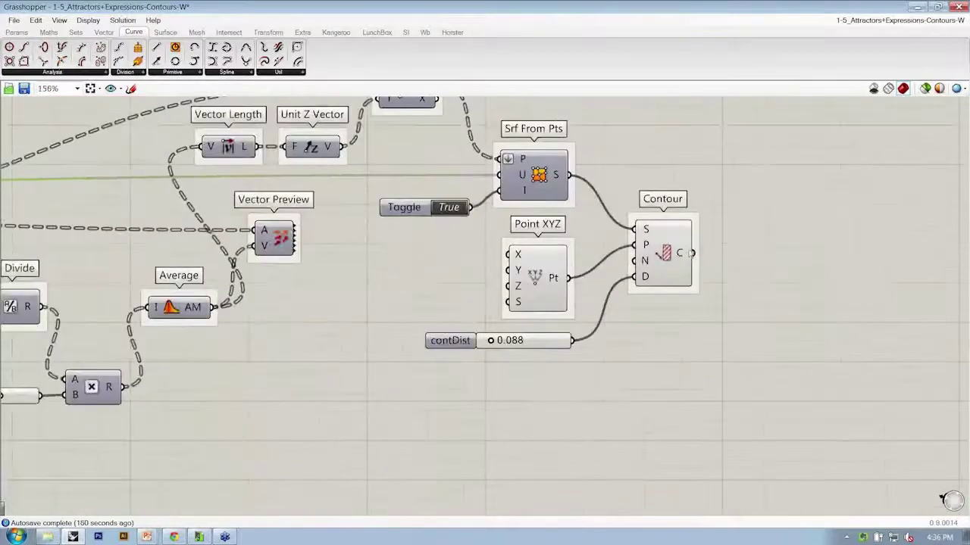
{"action": "mouse_move", "coordinate": [683, 256]}
{"action": "left_click", "coordinate": [276, 72]}
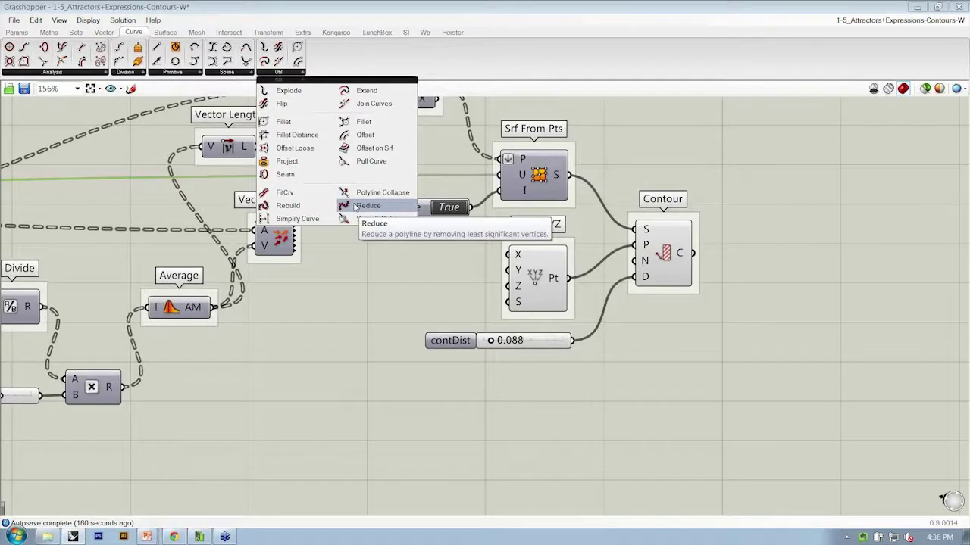
{"action": "left_click", "coordinate": [368, 206]}
{"action": "left_click", "coordinate": [788, 322]}
{"action": "left_click_drag", "start_coordinate": [762, 311], "coordinate": [687, 260]}
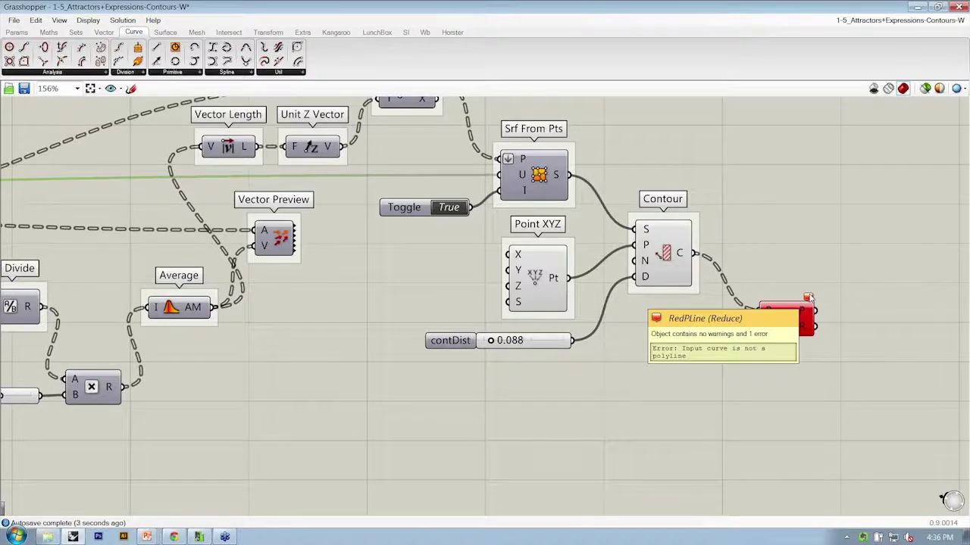
Restore the side-by-side Rhino and Grasshopper layout, check the Contour output and delete the Reduce component.
{"action": "double_click", "coordinate": [694, 4]}
{"action": "right_click_drag", "start_coordinate": [818, 312], "coordinate": [805, 270]}
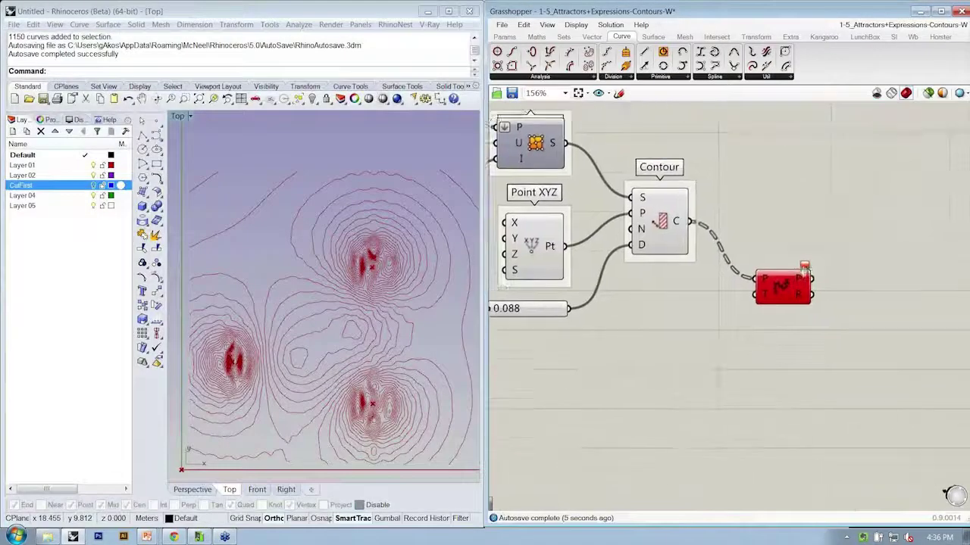
{"action": "scroll", "coordinate": [670, 220], "scroll_direction": "up", "scroll_amount": 3}
{"action": "mouse_move", "coordinate": [639, 212]}
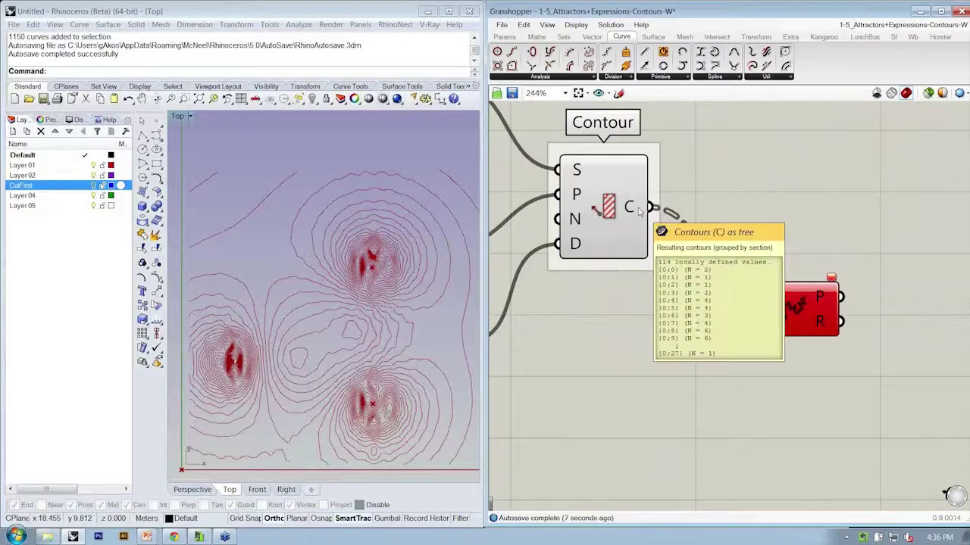
{"action": "left_click", "coordinate": [796, 317]}
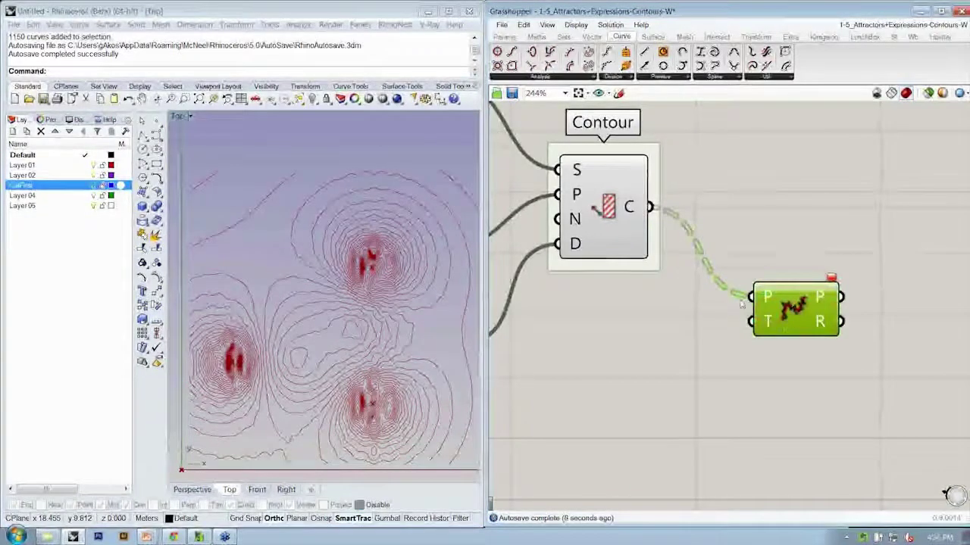
{"action": "key", "text": "Delete"}
Add a panel listing the Contour output curves, enlarge it and move it further away from Contour.
{"action": "mouse_move", "coordinate": [637, 211]}
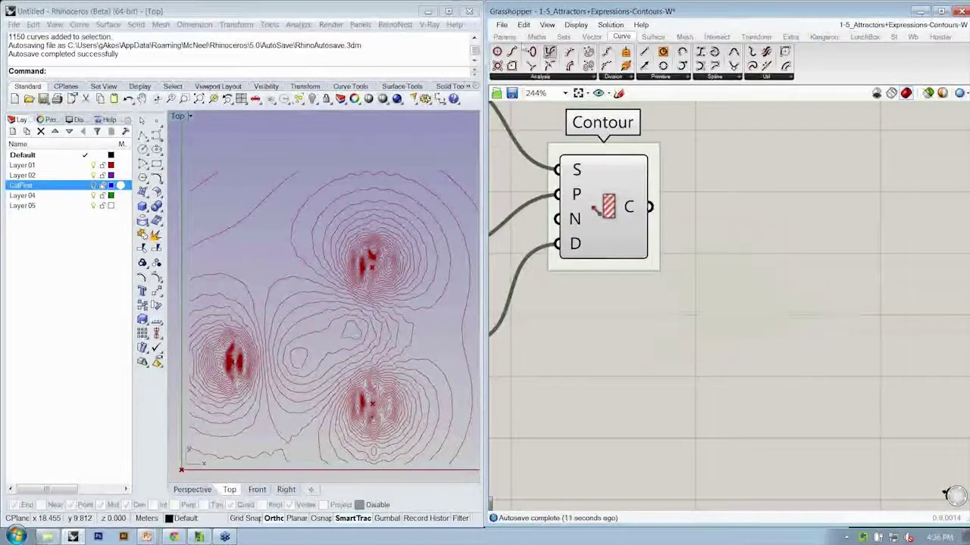
{"action": "left_click", "coordinate": [502, 25]}
{"action": "left_click", "coordinate": [547, 78]}
{"action": "left_click", "coordinate": [503, 37]}
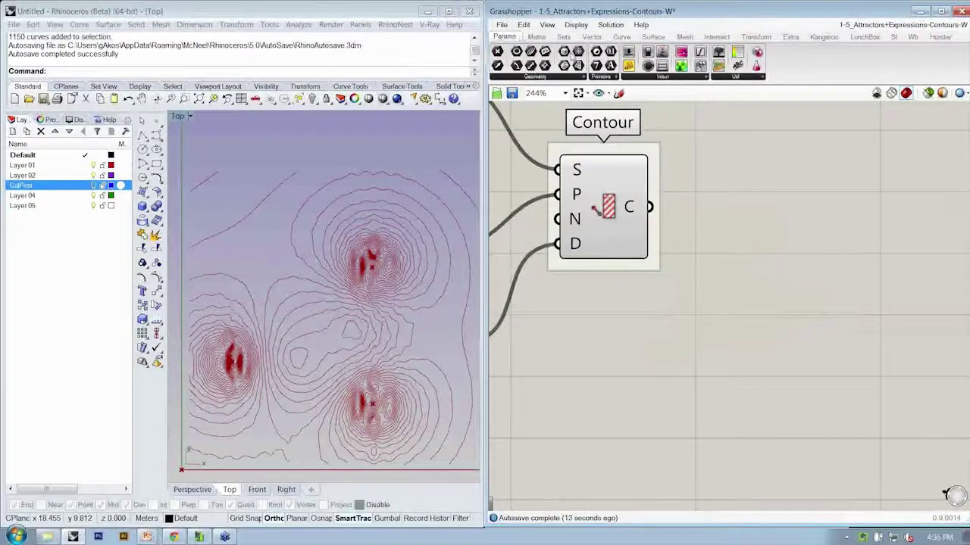
{"action": "left_click_drag", "start_coordinate": [628, 67], "coordinate": [796, 228]}
{"action": "left_click_drag", "start_coordinate": [649, 207], "coordinate": [708, 242]}
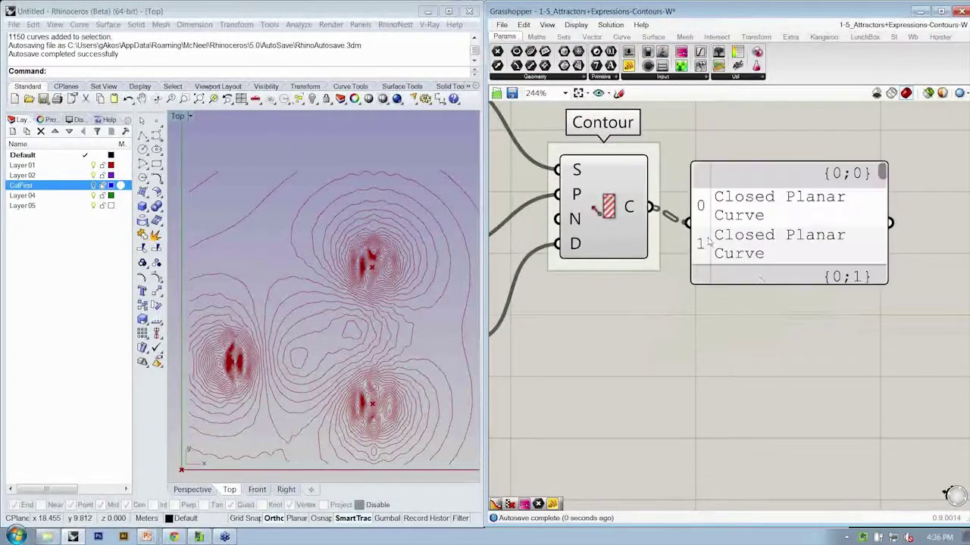
{"action": "left_click_drag", "start_coordinate": [771, 283], "coordinate": [779, 412]}
{"action": "left_click_drag", "start_coordinate": [776, 375], "coordinate": [827, 351]}
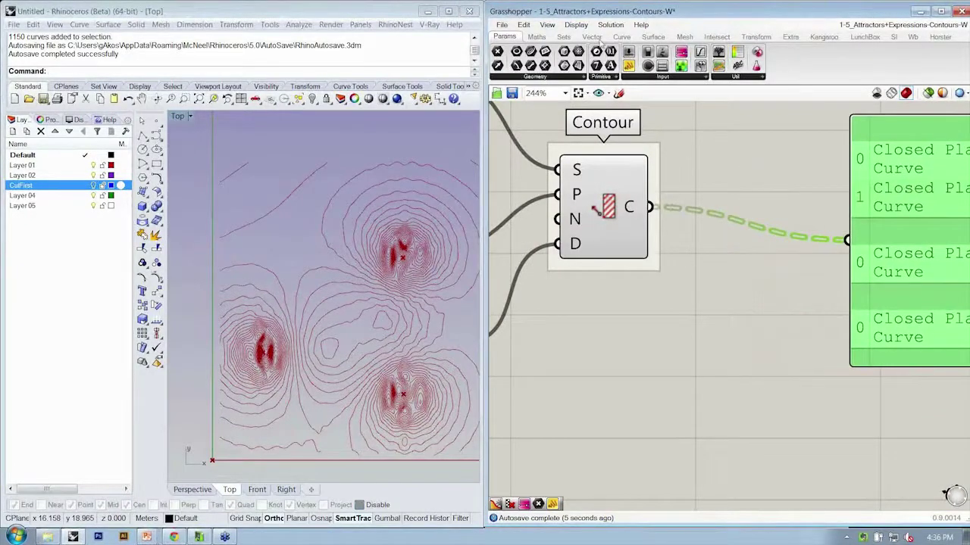
Add a Control Points component below Contour and feed it the Contour curves.
{"action": "left_click", "coordinate": [621, 36]}
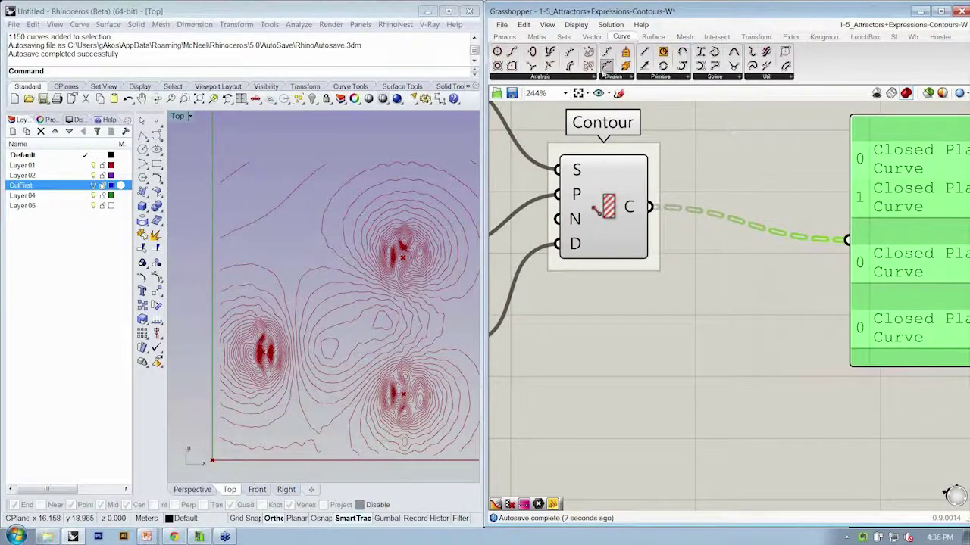
{"action": "left_click", "coordinate": [584, 77]}
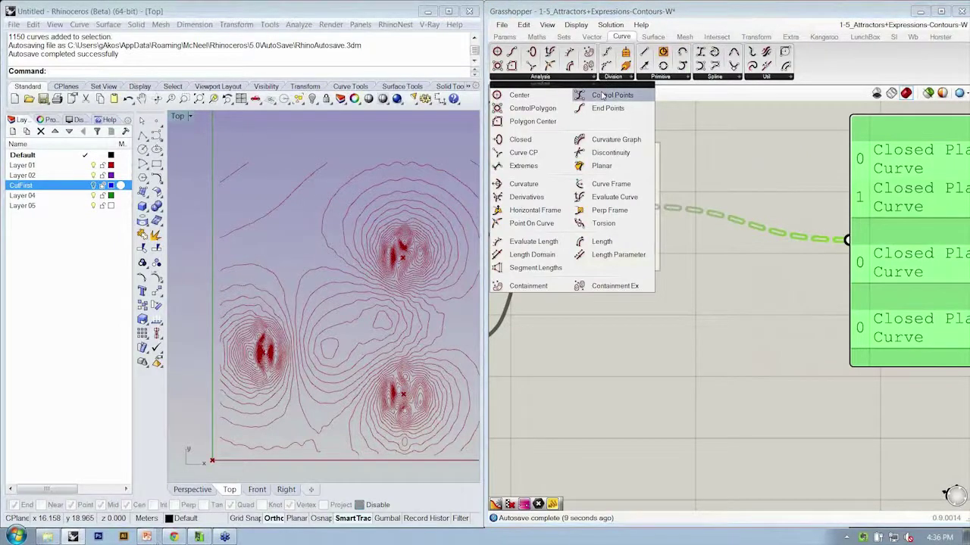
{"action": "left_click", "coordinate": [606, 95]}
{"action": "left_click", "coordinate": [709, 277]}
{"action": "left_click_drag", "start_coordinate": [651, 207], "coordinate": [696, 329]}
Examine how densely the control points sit along the contours in the Top view, and delete the Control Points component.
{"action": "scroll", "coordinate": [296, 262], "scroll_direction": "up", "scroll_amount": 10}
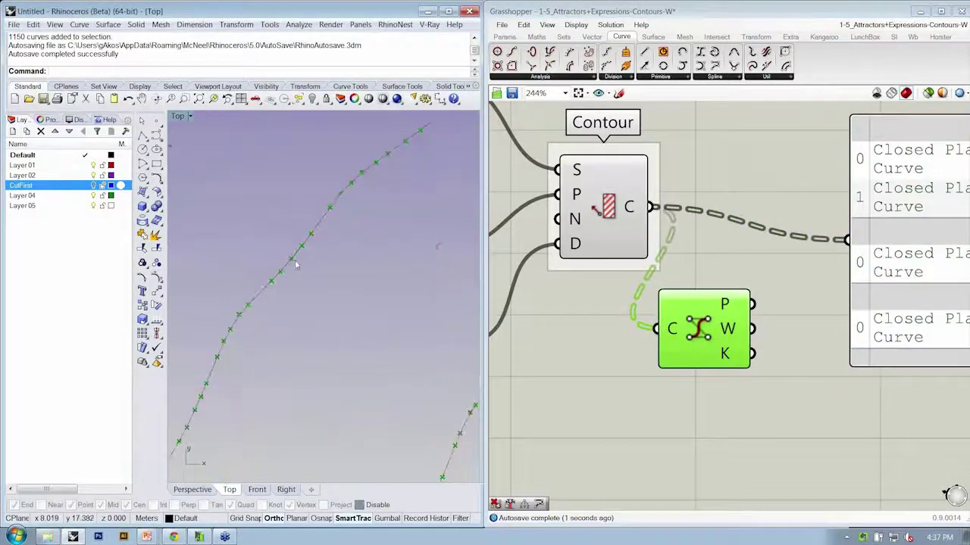
{"action": "scroll", "coordinate": [295, 261], "scroll_direction": "down", "scroll_amount": 10}
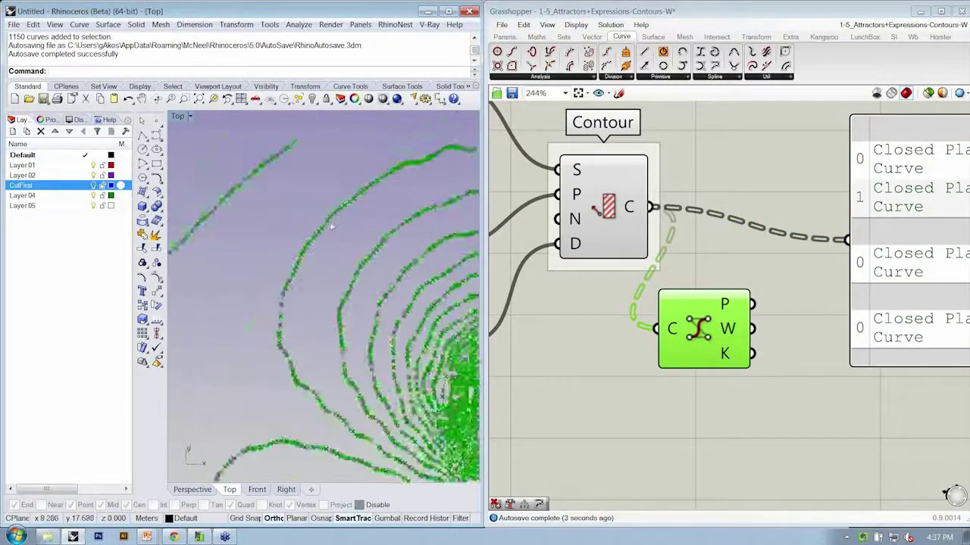
{"action": "right_click_drag", "start_coordinate": [346, 361], "coordinate": [343, 345]}
{"action": "scroll", "coordinate": [343, 344], "scroll_direction": "up", "scroll_amount": 8}
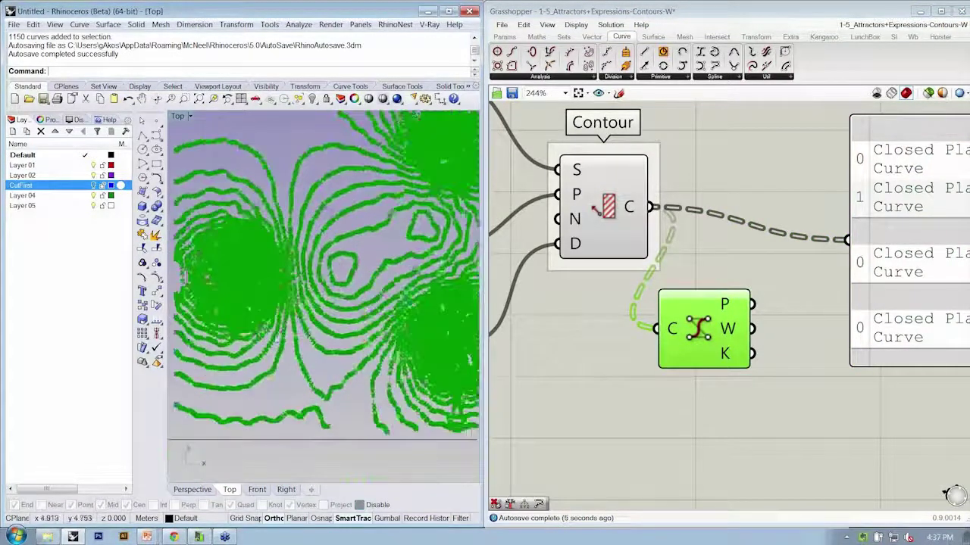
{"action": "scroll", "coordinate": [723, 355], "scroll_direction": "down", "scroll_amount": 4}
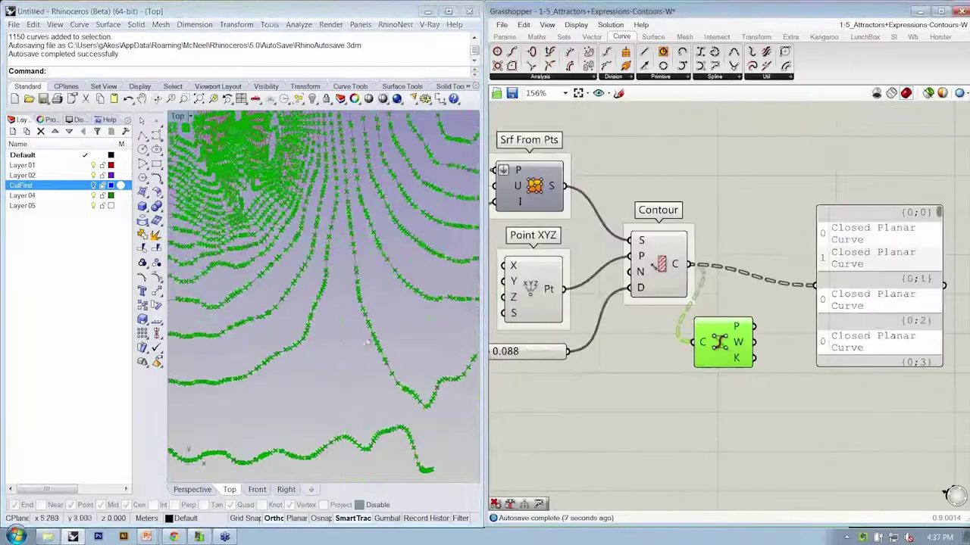
{"action": "scroll", "coordinate": [371, 346], "scroll_direction": "down", "scroll_amount": 4}
{"action": "scroll", "coordinate": [371, 346], "scroll_direction": "up", "scroll_amount": 4}
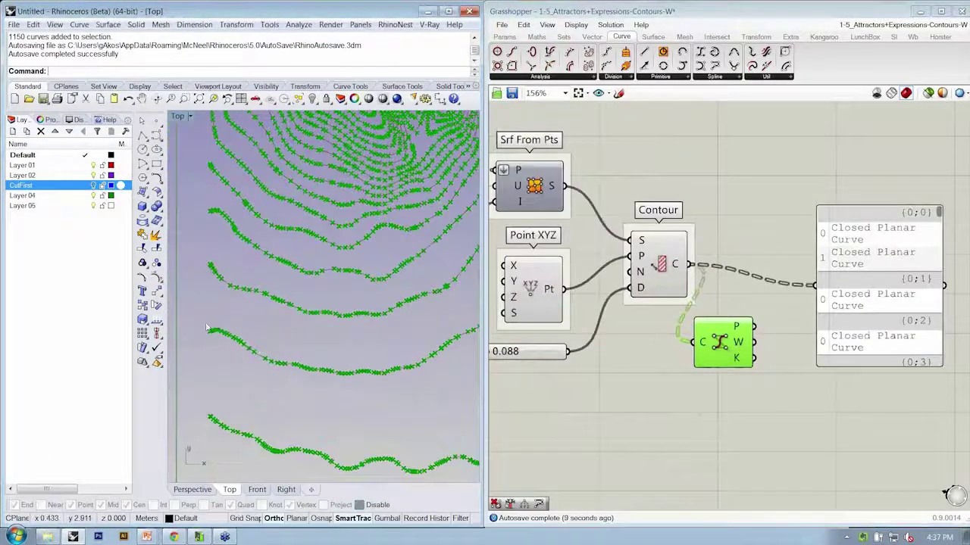
{"action": "key", "text": "Delete"}
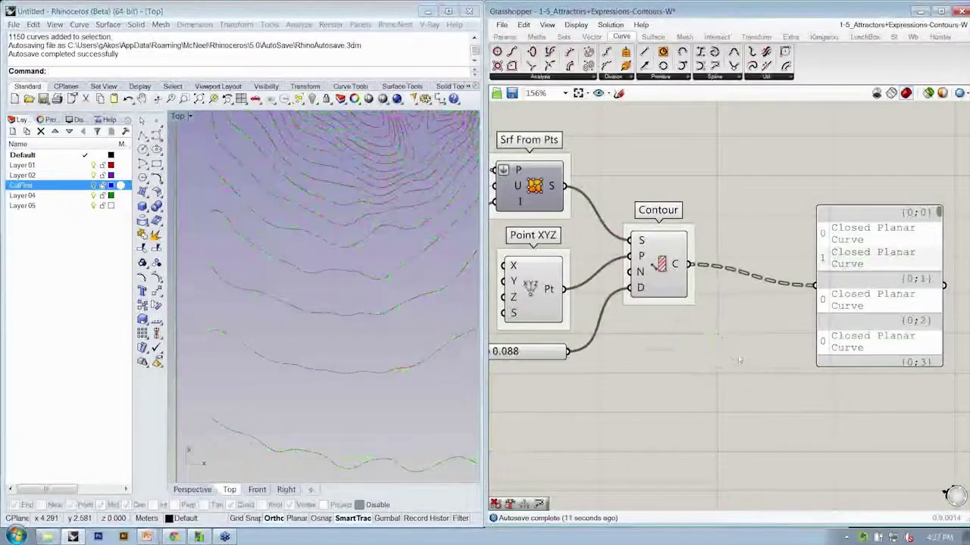
Add a Divide Length component below Contour and feed it the Contour curves.
{"action": "scroll", "coordinate": [640, 125], "scroll_direction": "down", "scroll_amount": 4}
{"action": "left_click", "coordinate": [612, 77]}
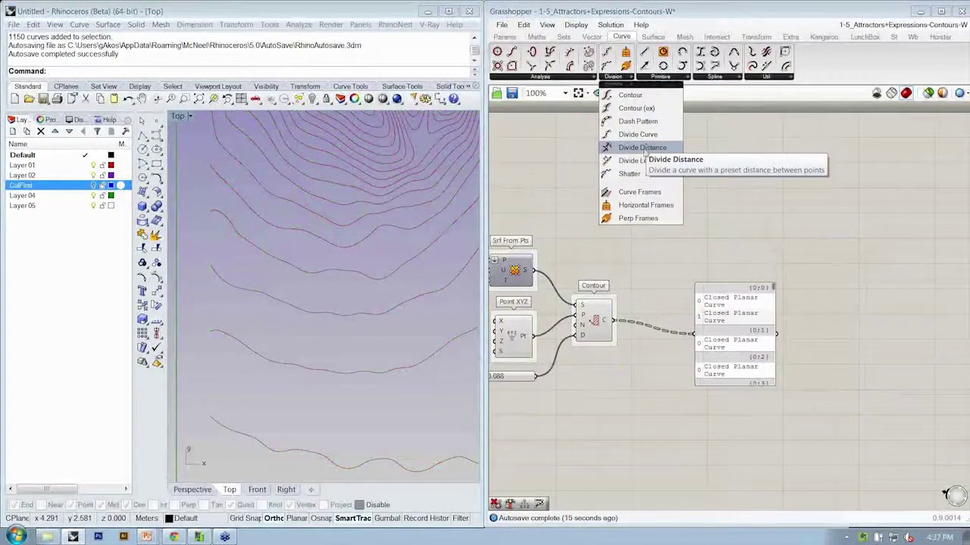
{"action": "left_click_drag", "start_coordinate": [644, 164], "coordinate": [649, 386]}
{"action": "left_click_drag", "start_coordinate": [616, 323], "coordinate": [634, 378]}
Drive the division length with a copy of the contDist slider at 0.578, and move the curve panel further away.
{"action": "right_click_drag", "start_coordinate": [635, 379], "coordinate": [726, 361]}
{"action": "left_click", "coordinate": [608, 362]}
{"action": "left_click_drag", "start_coordinate": [608, 362], "coordinate": [677, 386], "text": "alt"}
{"action": "left_click_drag", "start_coordinate": [787, 353], "coordinate": [854, 305]}
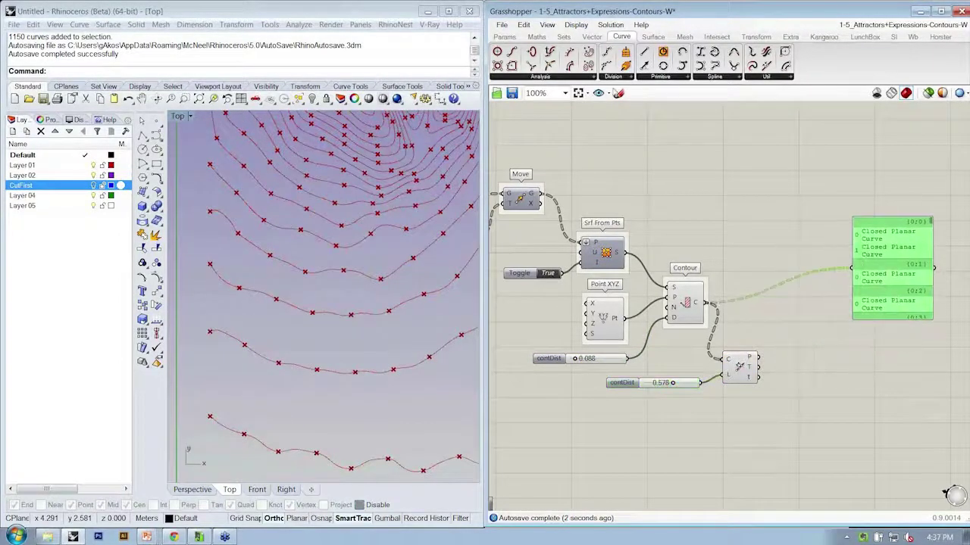
Add an Interpolate curve component fed by the Divide Length points, and hide the preview of Contour and Divide Length.
{"action": "left_click", "coordinate": [685, 77]}
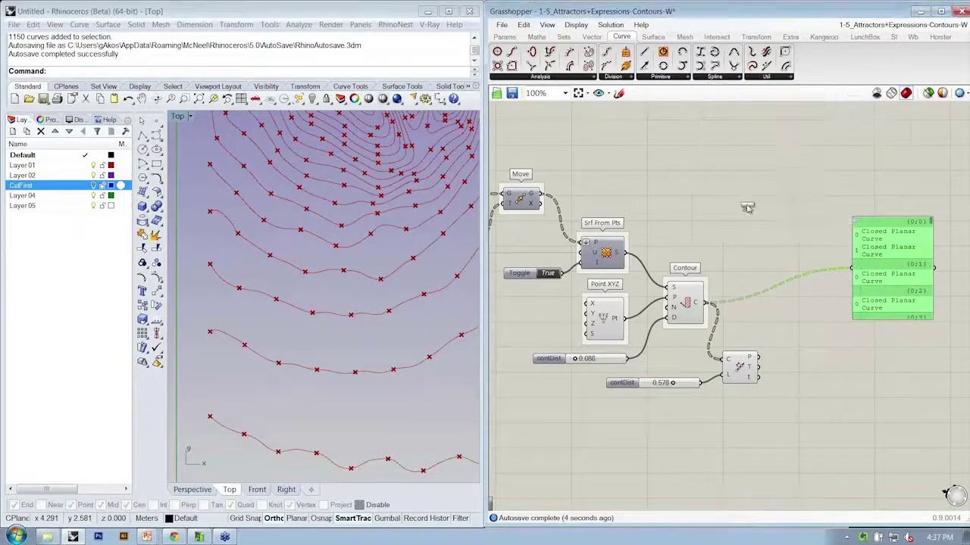
{"action": "left_click", "coordinate": [791, 365]}
{"action": "left_click_drag", "start_coordinate": [789, 352], "coordinate": [792, 362]}
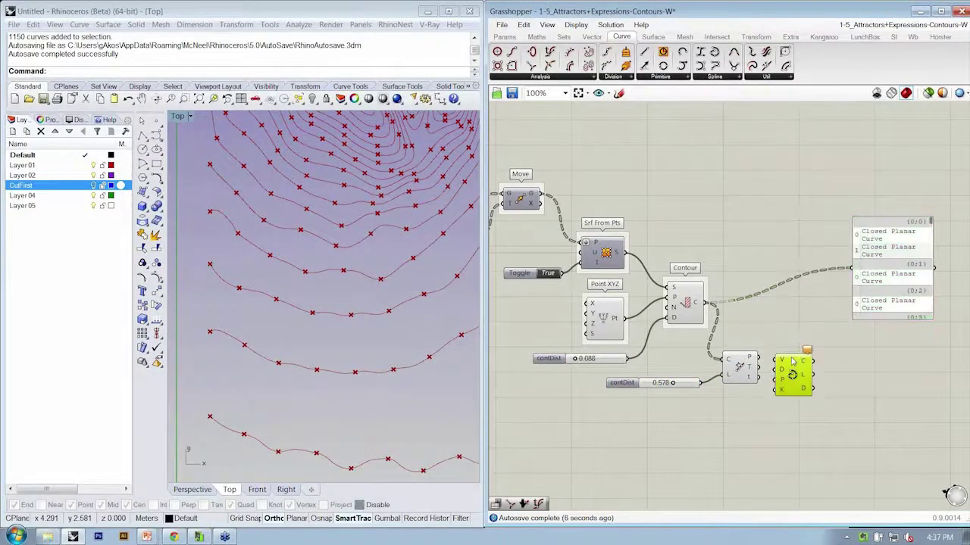
{"action": "left_click_drag", "start_coordinate": [758, 403], "coordinate": [645, 247]}
{"action": "right_click", "coordinate": [693, 203]}
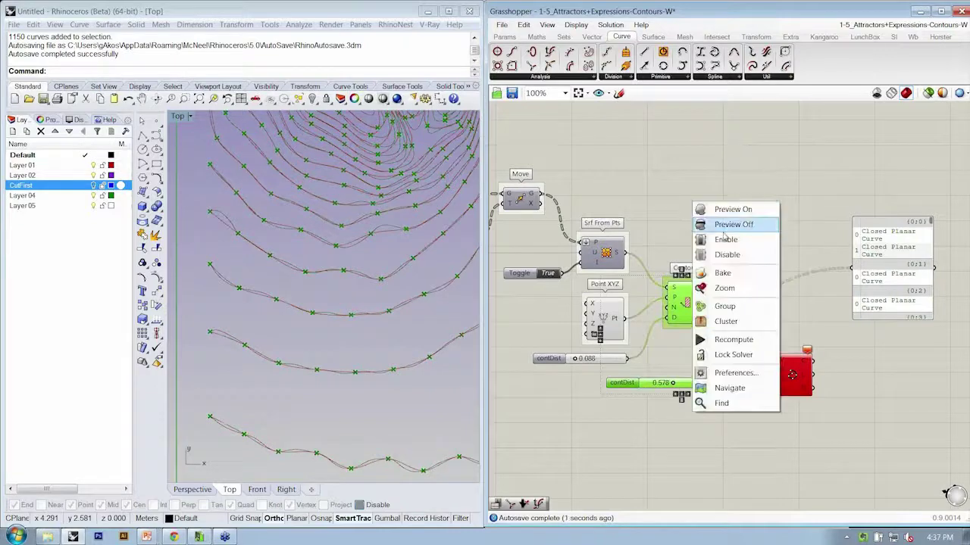
{"action": "left_click", "coordinate": [725, 225]}
Move the Interpolate component slightly lower and set the division length slider to 0.598, checking the curves in the Top view.
{"action": "scroll", "coordinate": [396, 263], "scroll_direction": "down", "scroll_amount": 3}
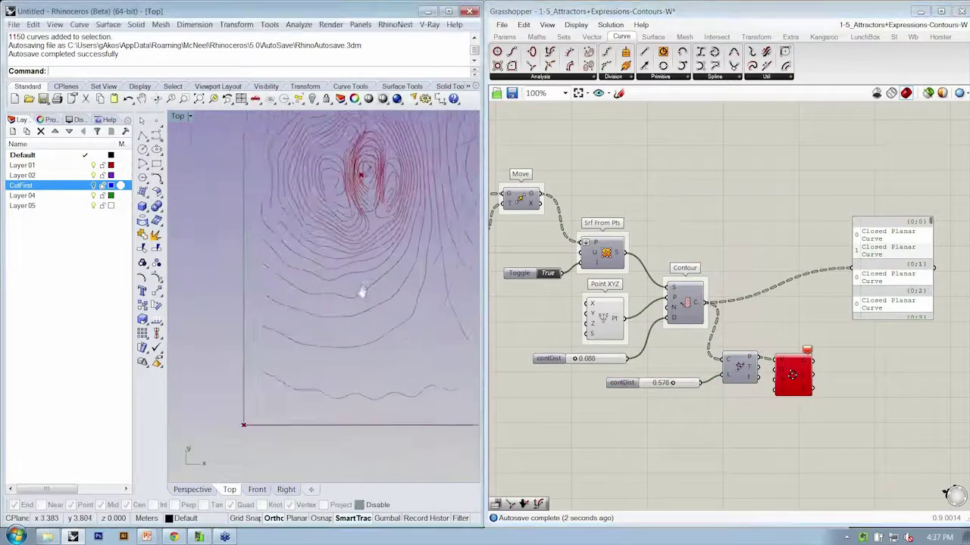
{"action": "right_click_drag", "start_coordinate": [838, 371], "coordinate": [840, 388]}
{"action": "left_click_drag", "start_coordinate": [796, 403], "coordinate": [798, 426]}
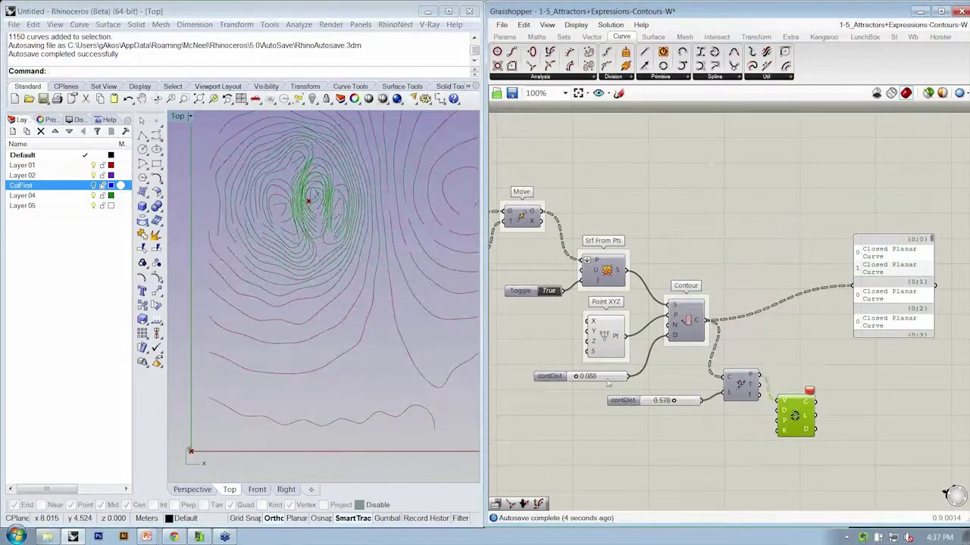
{"action": "right_click_drag", "start_coordinate": [380, 229], "coordinate": [331, 292]}
{"action": "scroll", "coordinate": [299, 272], "scroll_direction": "down", "scroll_amount": 6}
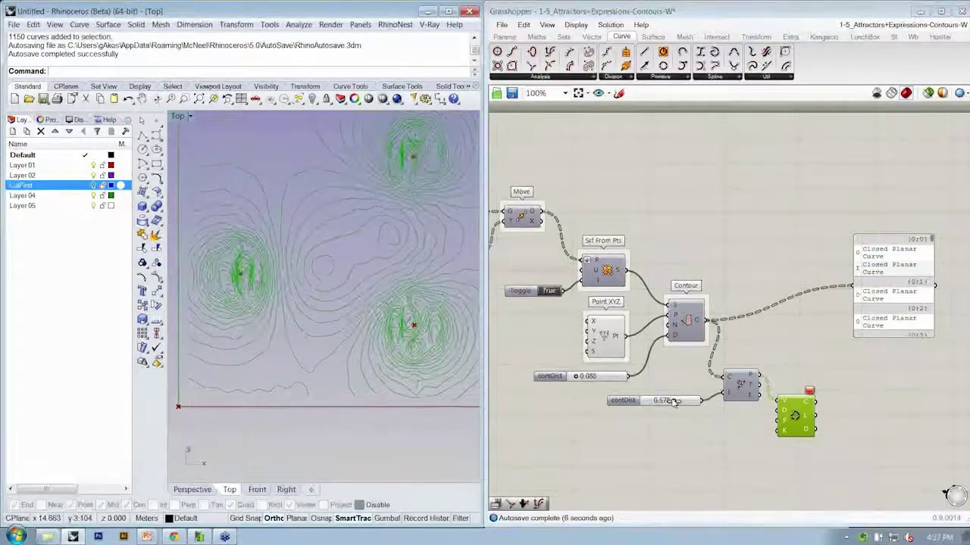
{"action": "mouse_move", "coordinate": [673, 402]}
{"action": "left_mouse_down"}
{"action": "mouse_move", "coordinate": [653, 404]}
{"action": "mouse_move", "coordinate": [678, 409]}
{"action": "left_mouse_up"}
{"action": "right_click_drag", "start_coordinate": [818, 399], "coordinate": [796, 381]}
{"action": "right_click_drag", "start_coordinate": [432, 264], "coordinate": [387, 290]}
{"action": "scroll", "coordinate": [281, 288], "scroll_direction": "up", "scroll_amount": 10}
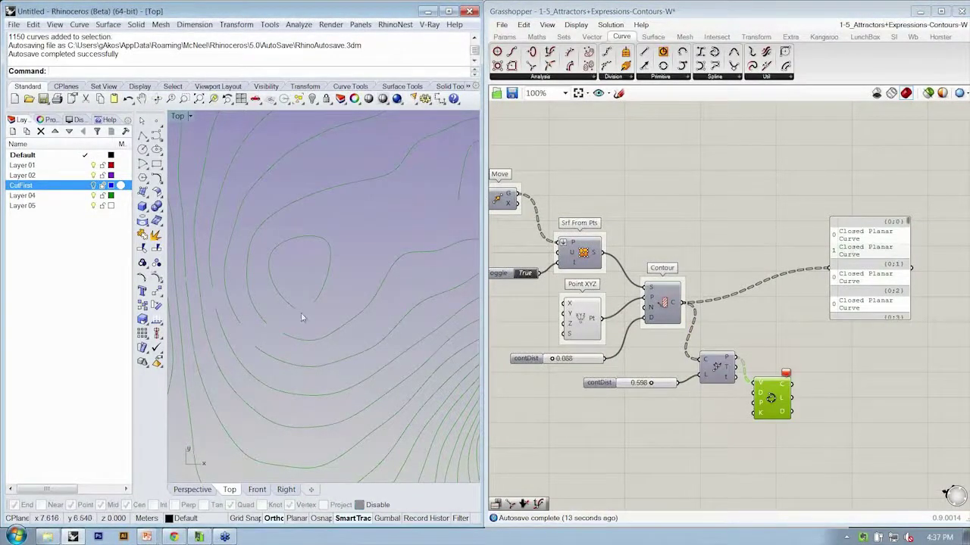
{"action": "scroll", "coordinate": [316, 318], "scroll_direction": "down", "scroll_amount": 5}
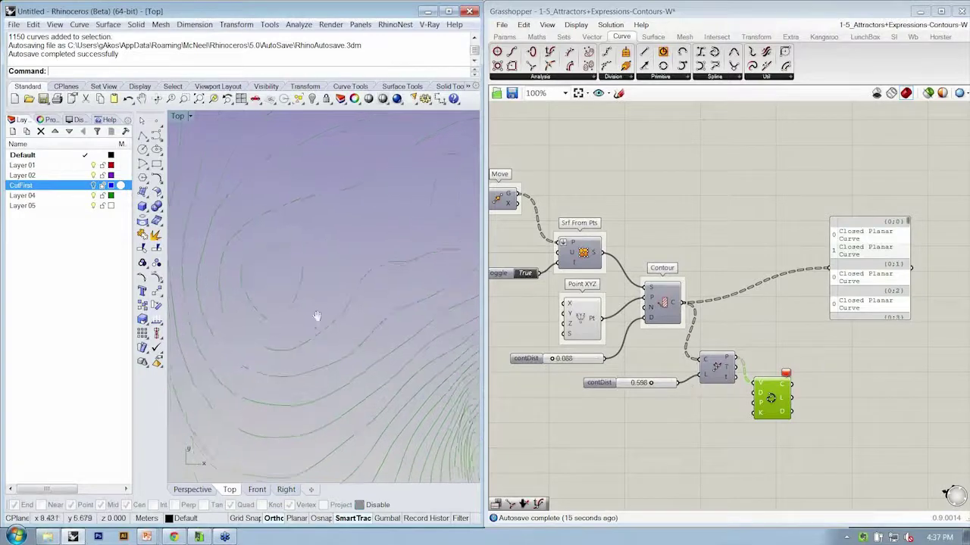
Add a Square grid component just above the existing triangular grid component.
{"action": "right_click_drag", "start_coordinate": [648, 329], "coordinate": [854, 350]}
{"action": "scroll", "coordinate": [723, 353], "scroll_direction": "down", "scroll_amount": 1}
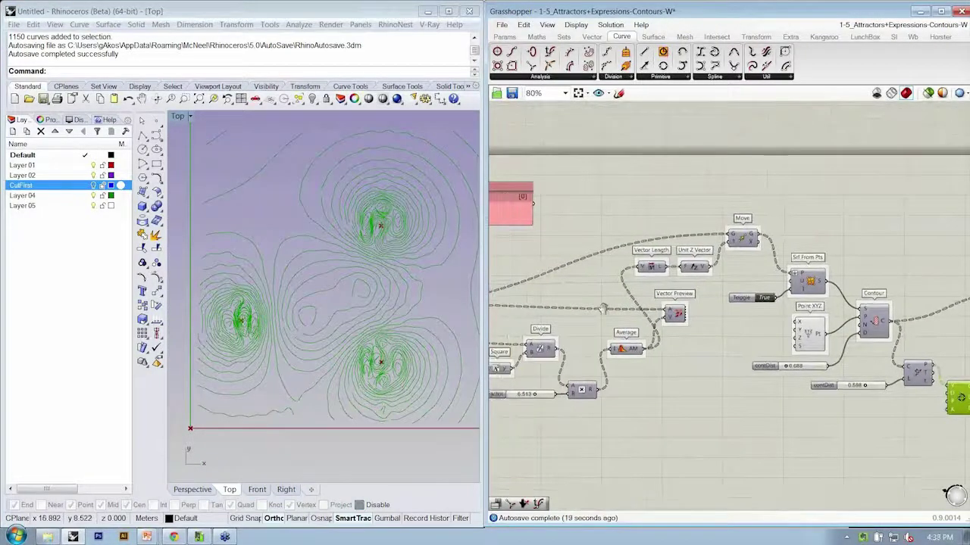
{"action": "right_click_drag", "start_coordinate": [604, 307], "coordinate": [822, 320]}
{"action": "right_click_drag", "start_coordinate": [506, 261], "coordinate": [564, 266]}
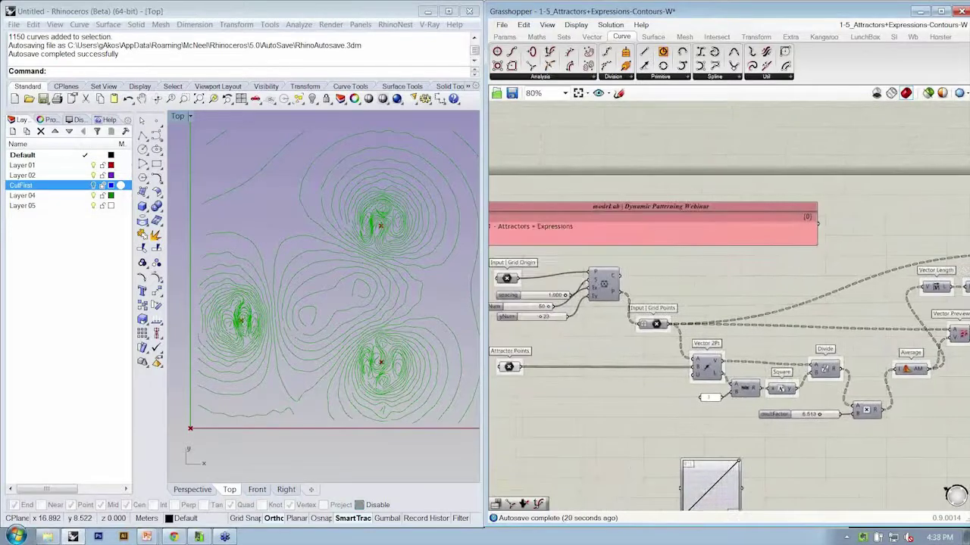
{"action": "left_click", "coordinate": [604, 287]}
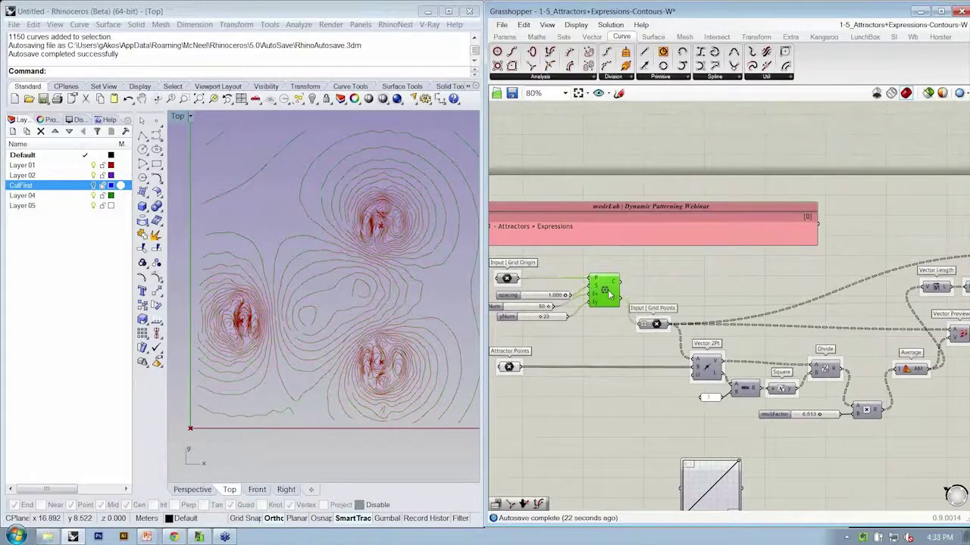
{"action": "left_click", "coordinate": [593, 37]}
{"action": "left_click", "coordinate": [598, 76]}
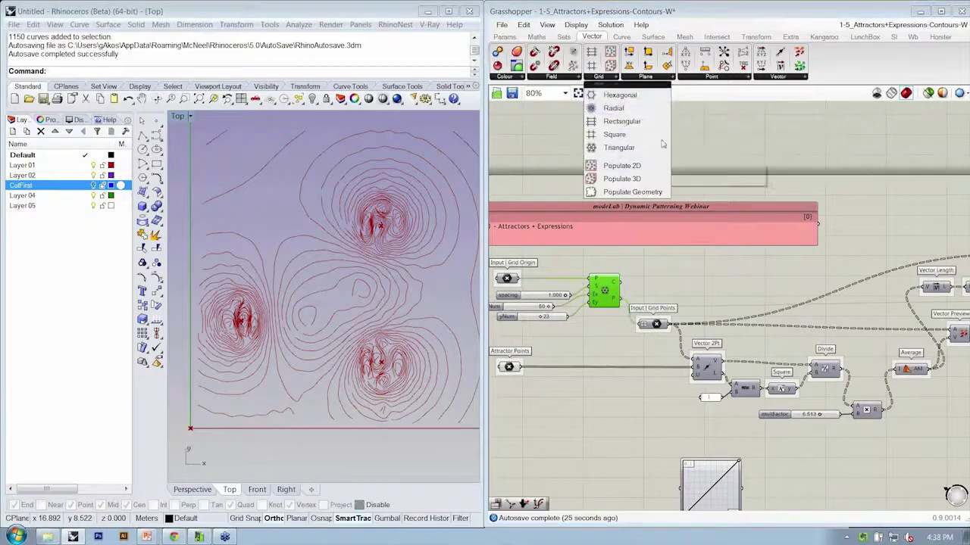
{"action": "left_click", "coordinate": [653, 142]}
{"action": "left_click", "coordinate": [605, 251]}
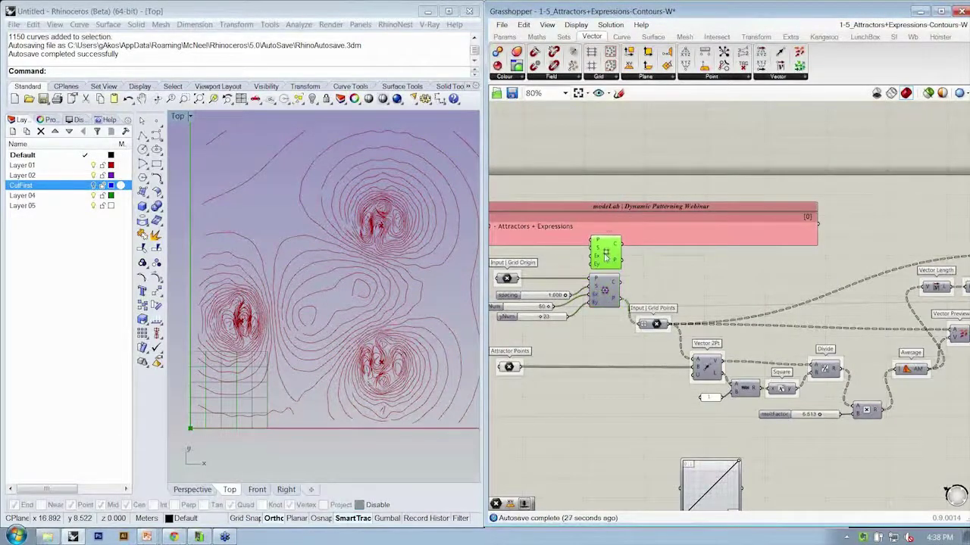
Shift the pink title panel upward to clear the Square grid, and align that component over the triangular grid.
{"action": "left_click_drag", "start_coordinate": [608, 226], "coordinate": [609, 205]}
{"action": "left_click", "coordinate": [600, 252]}
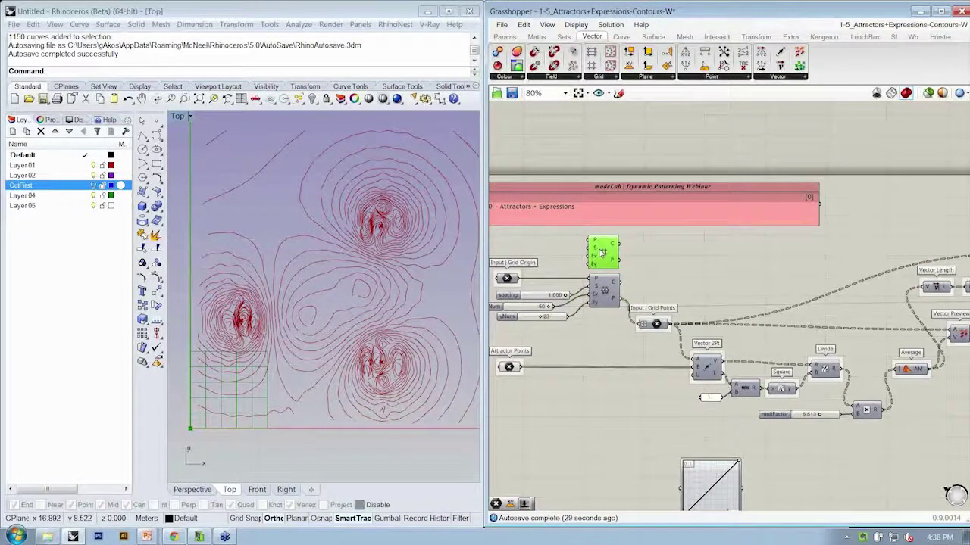
{"action": "right_click_drag", "start_coordinate": [648, 256], "coordinate": [594, 243]}
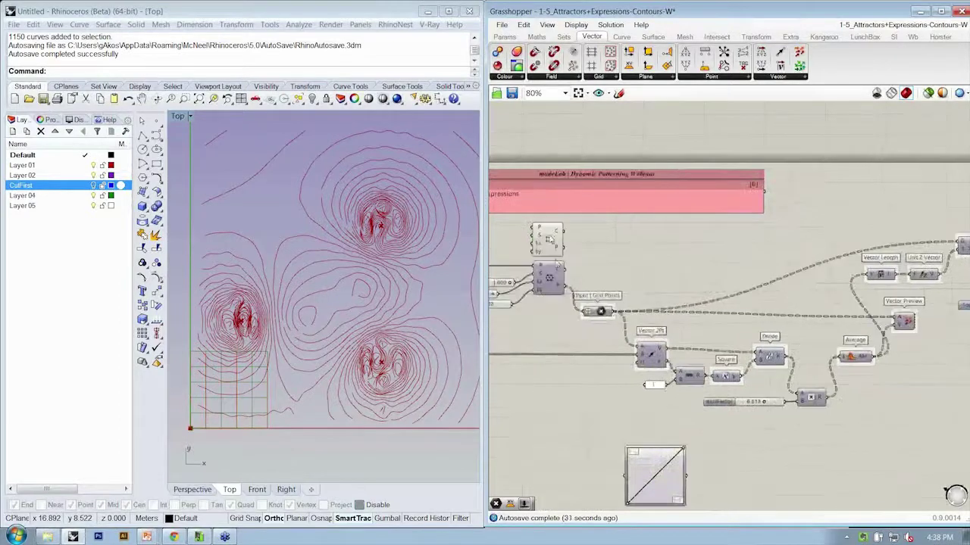
{"action": "left_click_drag", "start_coordinate": [551, 239], "coordinate": [550, 239]}
{"action": "left_click", "coordinate": [758, 241]}
Align Interpolate beside Divide Length and move both components and their slider lower, away from Contour.
{"action": "right_click_drag", "start_coordinate": [878, 281], "coordinate": [598, 243]}
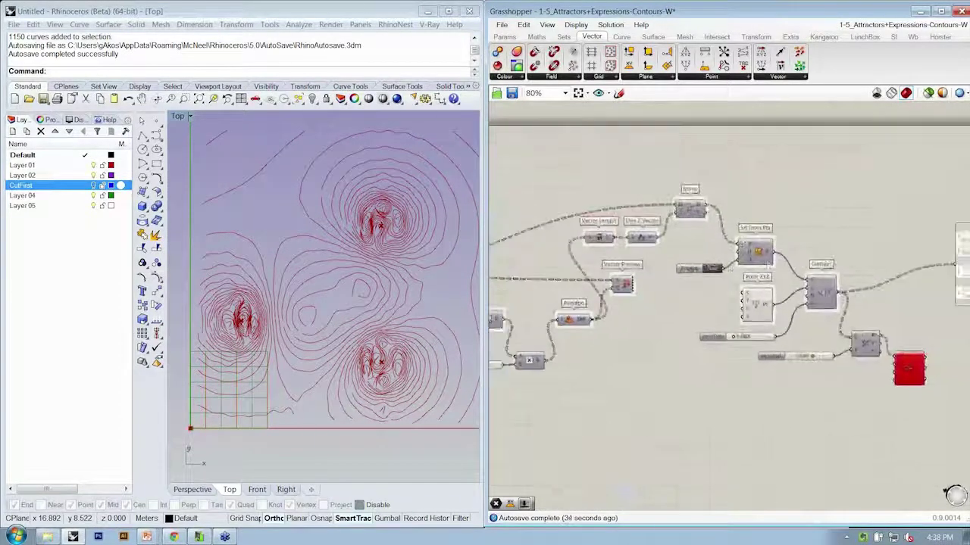
{"action": "right_click_drag", "start_coordinate": [873, 321], "coordinate": [769, 308]}
{"action": "scroll", "coordinate": [769, 307], "scroll_direction": "up", "scroll_amount": 4}
{"action": "left_click", "coordinate": [729, 331]}
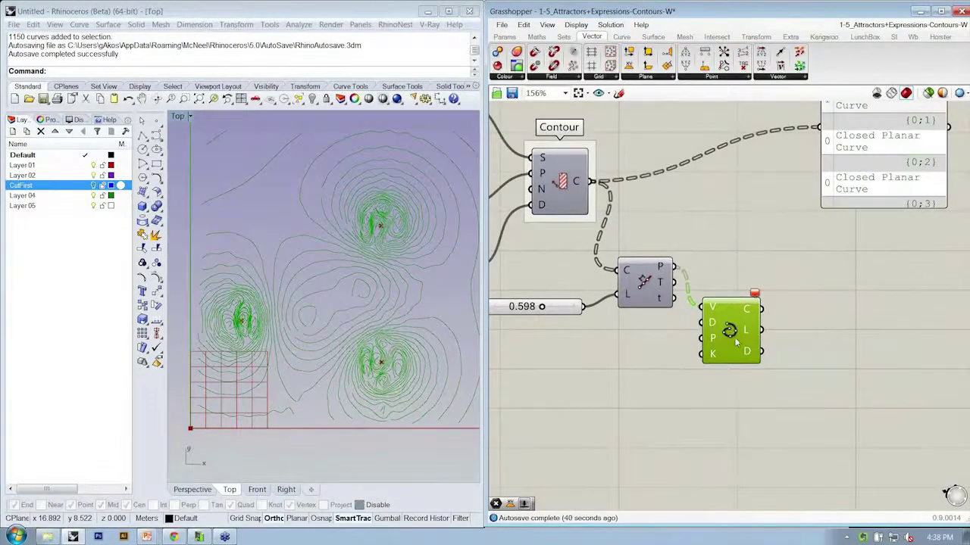
{"action": "left_click_drag", "start_coordinate": [736, 343], "coordinate": [729, 300]}
{"action": "left_click_drag", "start_coordinate": [764, 338], "coordinate": [550, 274]}
{"action": "left_click_drag", "start_coordinate": [640, 282], "coordinate": [668, 327]}
Disable the Divide Length, Interpolate and length slider components, and turn the Contour preview back on.
{"action": "middle_click", "coordinate": [672, 236]}
{"action": "left_click", "coordinate": [703, 290]}
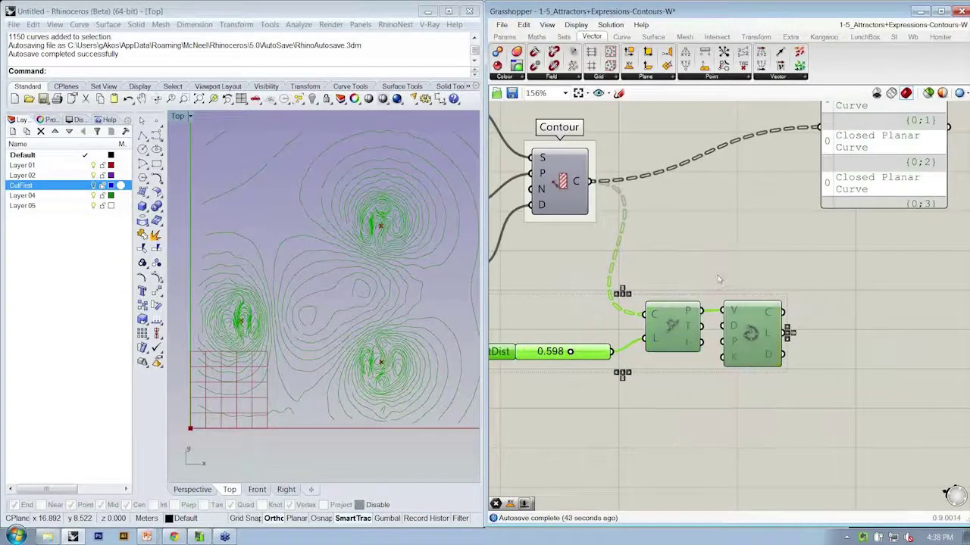
{"action": "right_click", "coordinate": [566, 180]}
{"action": "left_click", "coordinate": [602, 197]}
Look over the whole definition and examine the contour pattern around the three attractor points in the Top view.
{"action": "scroll", "coordinate": [759, 240], "scroll_direction": "down", "scroll_amount": 2}
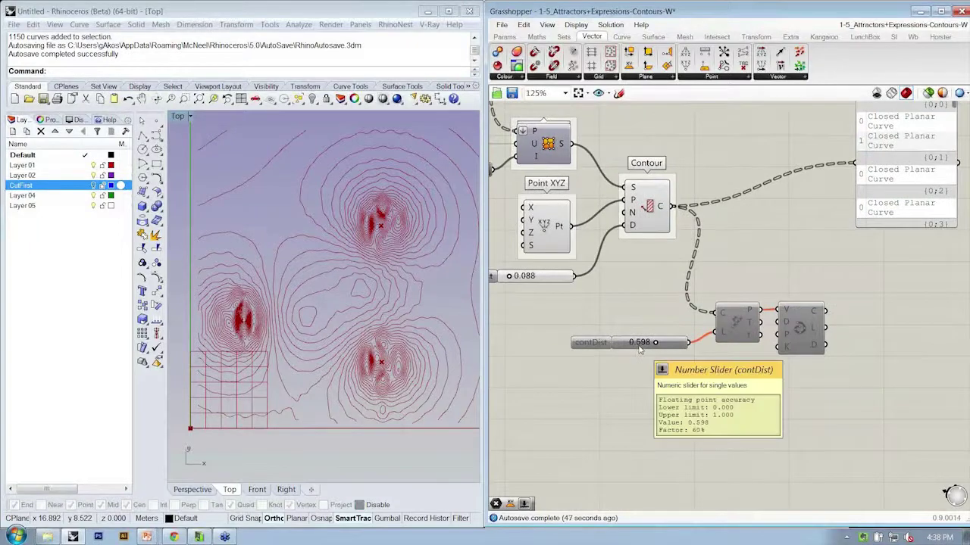
{"action": "scroll", "coordinate": [638, 347], "scroll_direction": "down", "scroll_amount": 4}
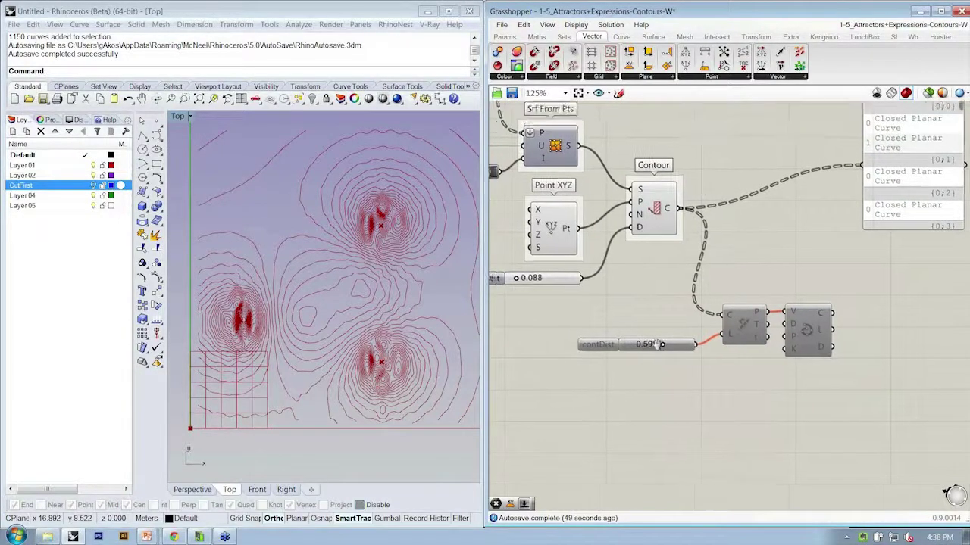
{"action": "right_click_drag", "start_coordinate": [834, 405], "coordinate": [885, 351]}
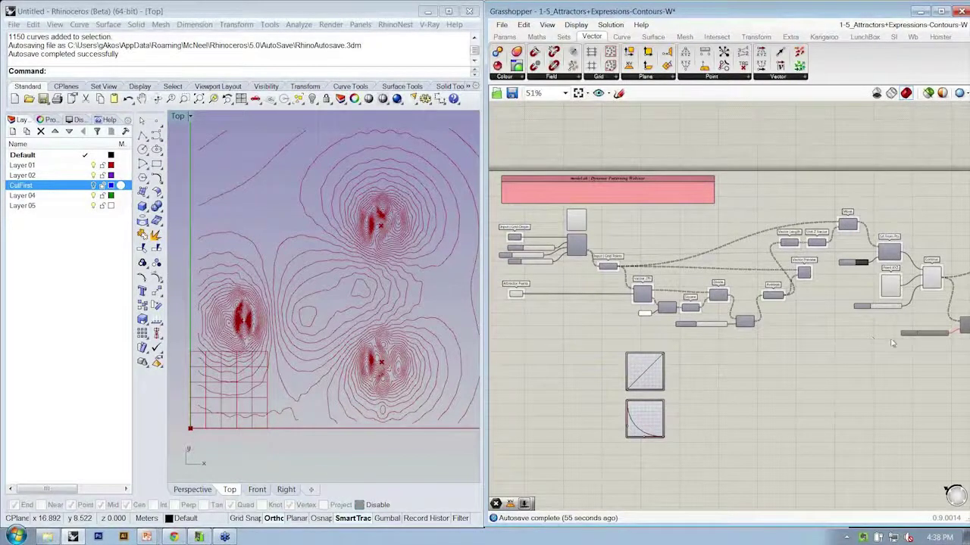
{"action": "right_click_drag", "start_coordinate": [383, 289], "coordinate": [328, 300]}
{"action": "scroll", "coordinate": [328, 301], "scroll_direction": "down", "scroll_amount": 4}
{"action": "right_click_drag", "start_coordinate": [412, 296], "coordinate": [362, 303]}
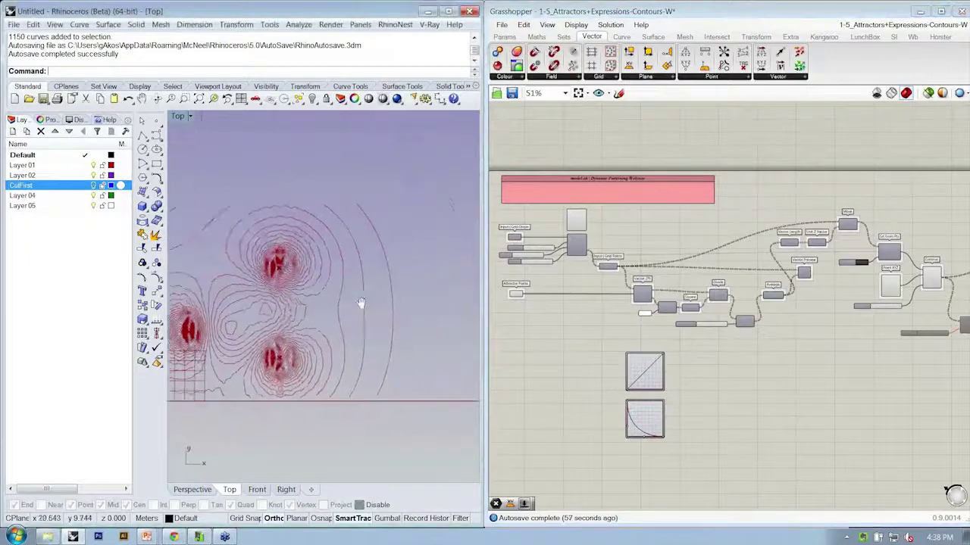
{"action": "right_click_drag", "start_coordinate": [295, 315], "coordinate": [353, 298]}
{"action": "scroll", "coordinate": [350, 299], "scroll_direction": "up", "scroll_amount": 1}
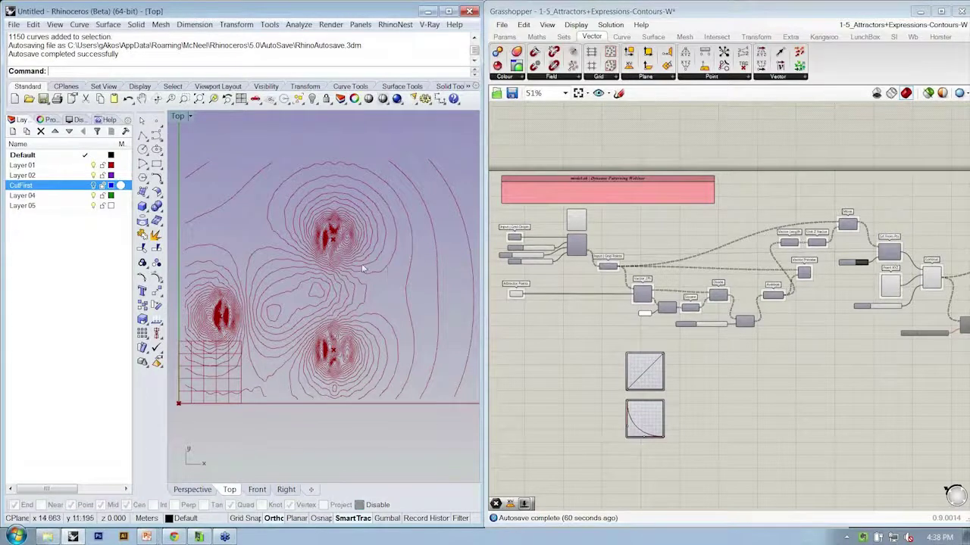
{"action": "right_click_drag", "start_coordinate": [332, 243], "coordinate": [364, 332]}
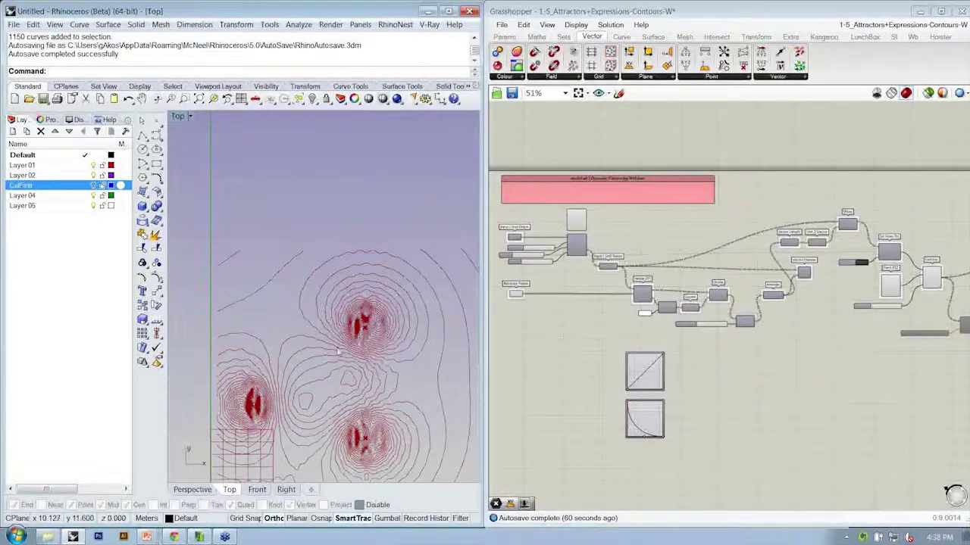
{"action": "mouse_move", "coordinate": [258, 354]}
{"action": "right_mouse_down"}
{"action": "mouse_move", "coordinate": [249, 281]}
{"action": "mouse_move", "coordinate": [251, 299]}
{"action": "right_mouse_up"}
{"action": "mouse_move", "coordinate": [430, 329]}
{"action": "right_mouse_down"}
{"action": "mouse_move", "coordinate": [338, 291]}
{"action": "mouse_move", "coordinate": [358, 326]}
{"action": "mouse_move", "coordinate": [395, 326]}
{"action": "right_mouse_up"}
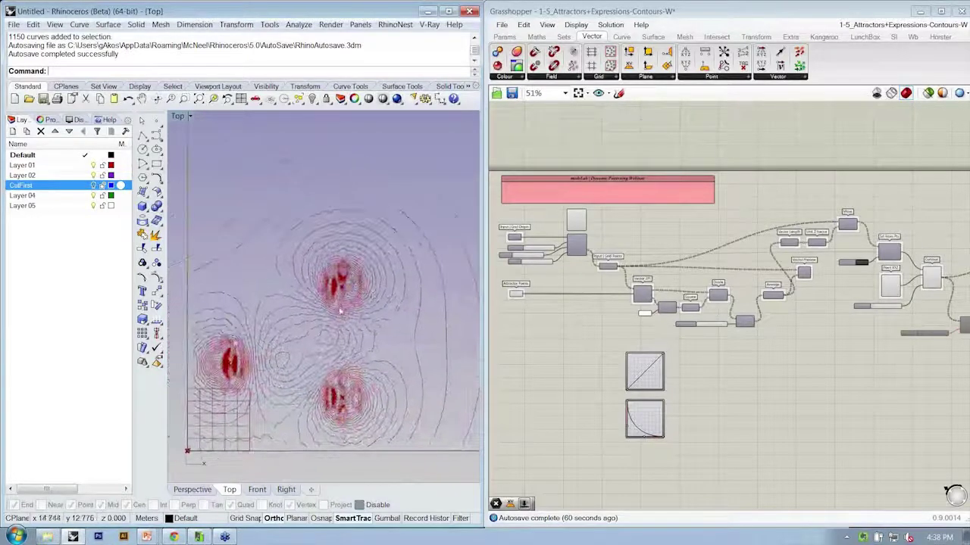
Examine the contour rings around the attractor points and the curves between them up close in the Top view.
{"action": "scroll", "coordinate": [246, 345], "scroll_direction": "up", "scroll_amount": 4}
{"action": "right_click_drag", "start_coordinate": [250, 327], "coordinate": [282, 324]}
{"action": "scroll", "coordinate": [306, 295], "scroll_direction": "down", "scroll_amount": 1}
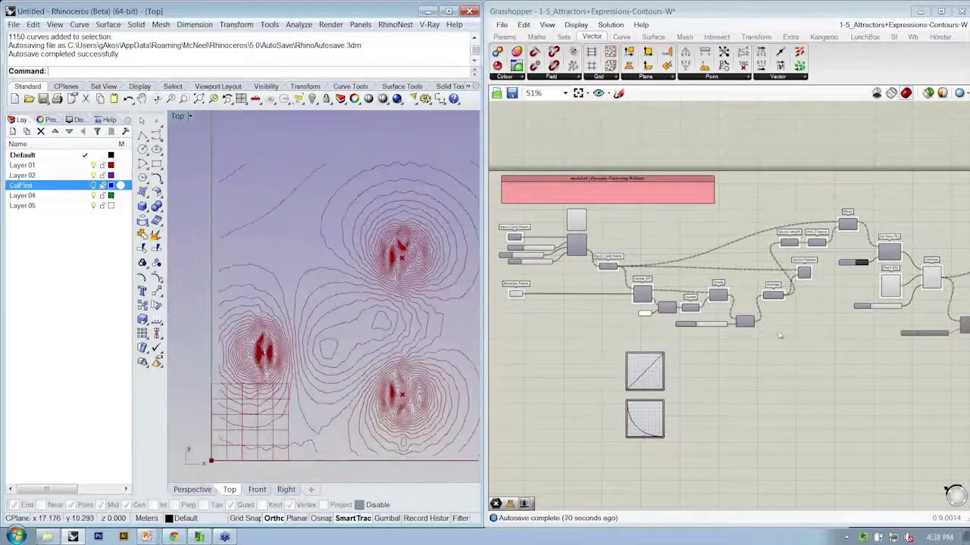
{"action": "right_click_drag", "start_coordinate": [822, 329], "coordinate": [776, 336]}
{"action": "right_click_drag", "start_coordinate": [371, 211], "coordinate": [348, 214]}
{"action": "scroll", "coordinate": [350, 214], "scroll_direction": "down", "scroll_amount": 2}
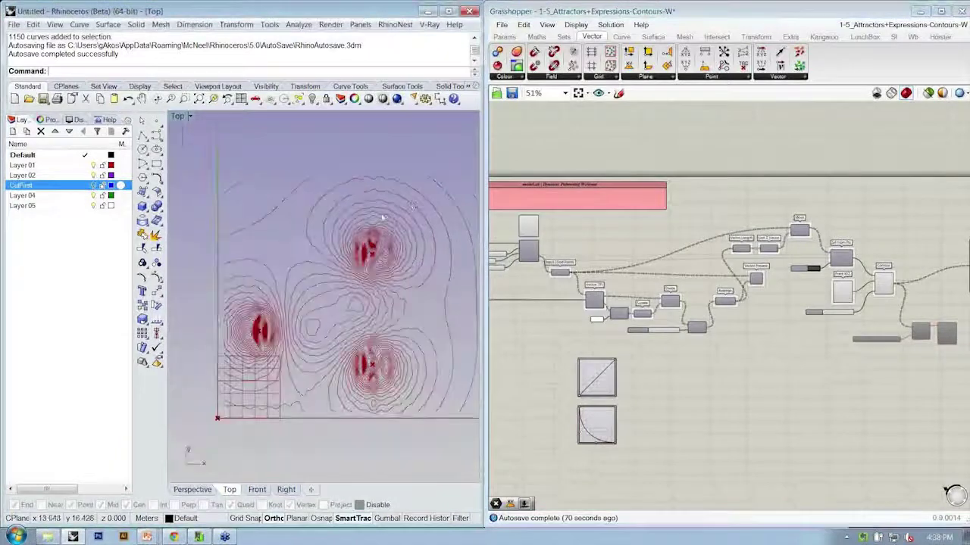
{"action": "right_click_drag", "start_coordinate": [428, 189], "coordinate": [363, 186]}
{"action": "right_click_drag", "start_coordinate": [402, 212], "coordinate": [440, 214]}
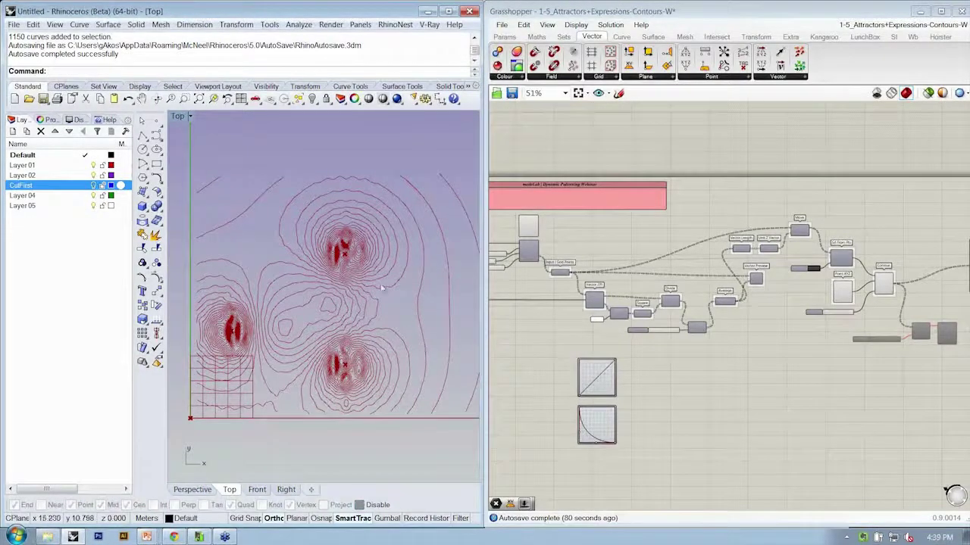
{"action": "right_click_drag", "start_coordinate": [377, 288], "coordinate": [392, 298]}
{"action": "right_click_drag", "start_coordinate": [533, 247], "coordinate": [570, 253]}
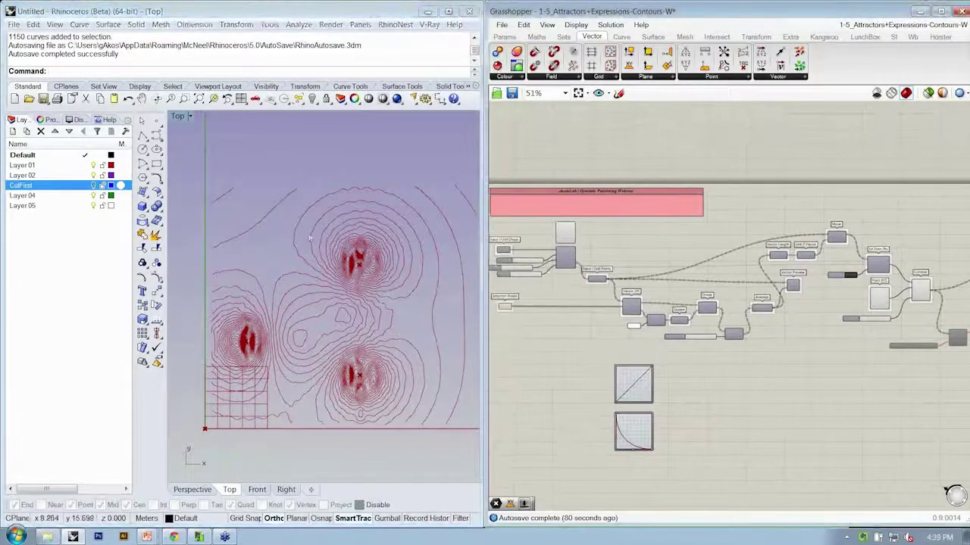
{"action": "right_click_drag", "start_coordinate": [317, 221], "coordinate": [323, 302]}
{"action": "right_click_drag", "start_coordinate": [288, 211], "coordinate": [281, 202]}
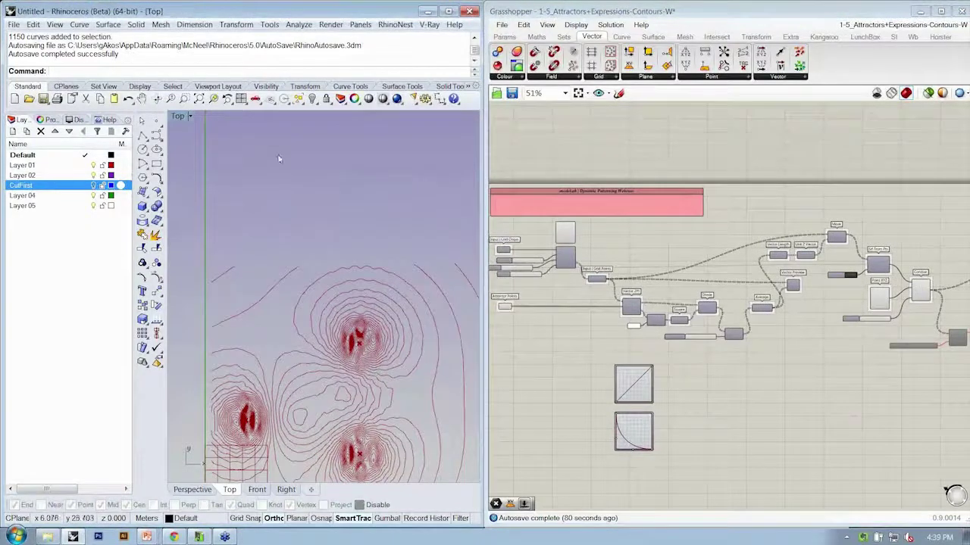
Draw a four-corner surface with a slanted upper edge in the empty area above the contour pattern in the Top view.
{"action": "right_click_drag", "start_coordinate": [267, 151], "coordinate": [273, 235]}
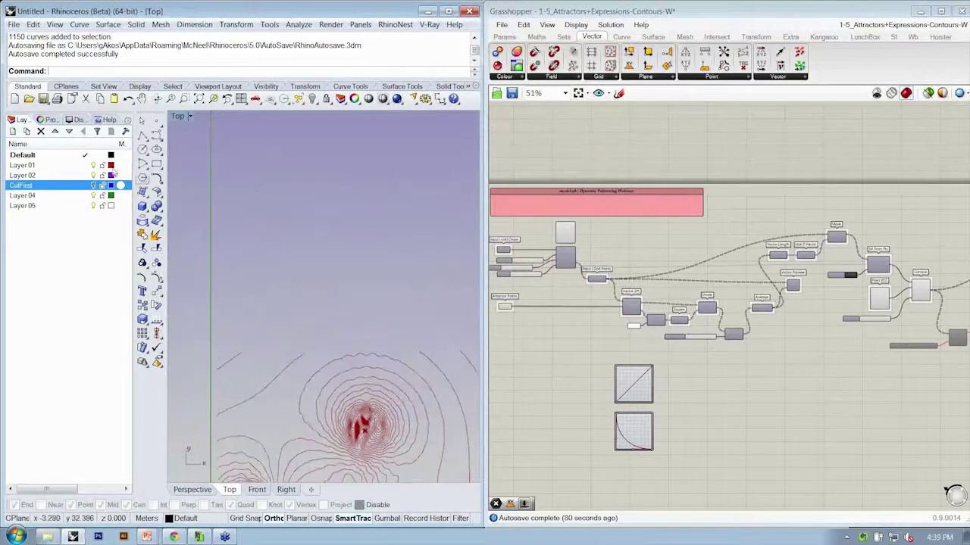
{"action": "left_click", "coordinate": [144, 193]}
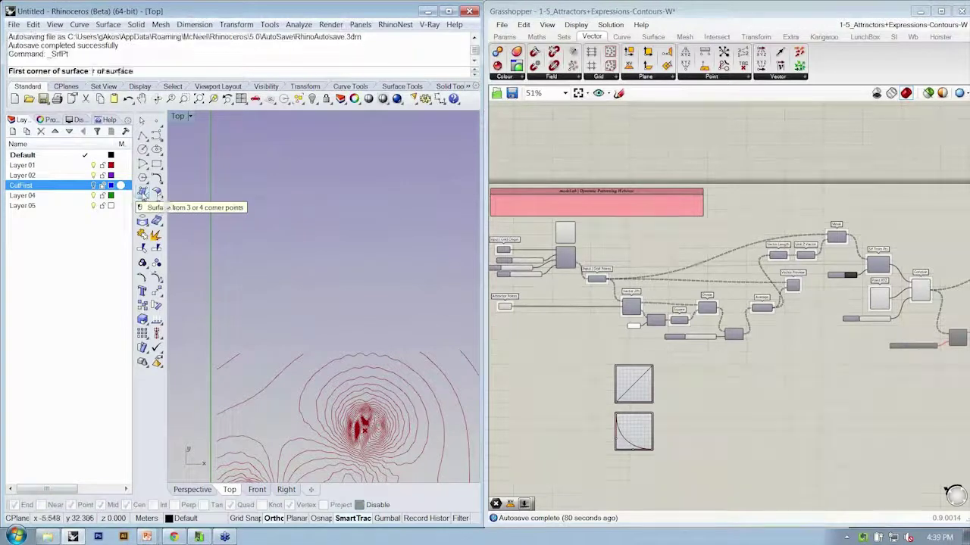
{"action": "left_click", "coordinate": [241, 242]}
{"action": "left_click", "coordinate": [425, 243]}
{"action": "left_click", "coordinate": [426, 194]}
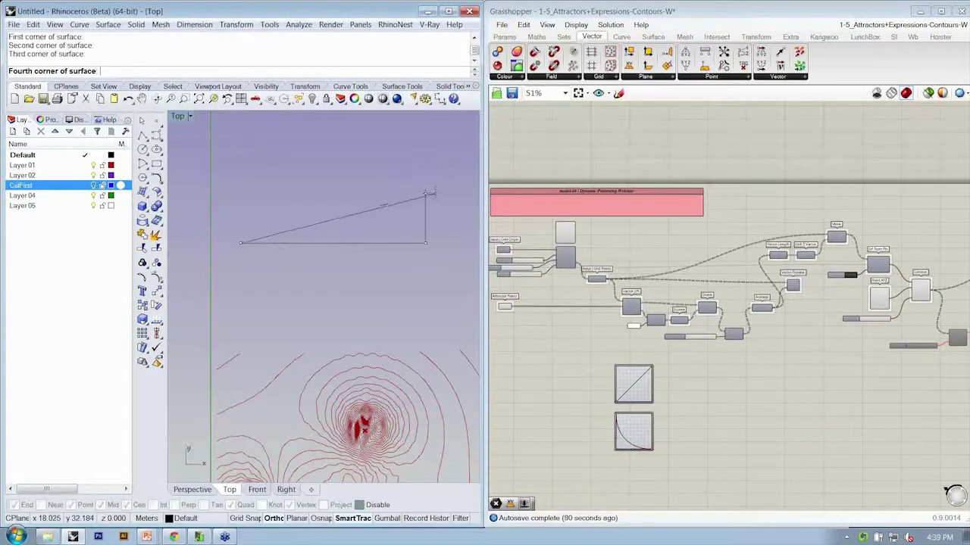
{"action": "key", "text": "Caps_Lock"}
{"action": "key", "text": "Caps_Lock"}
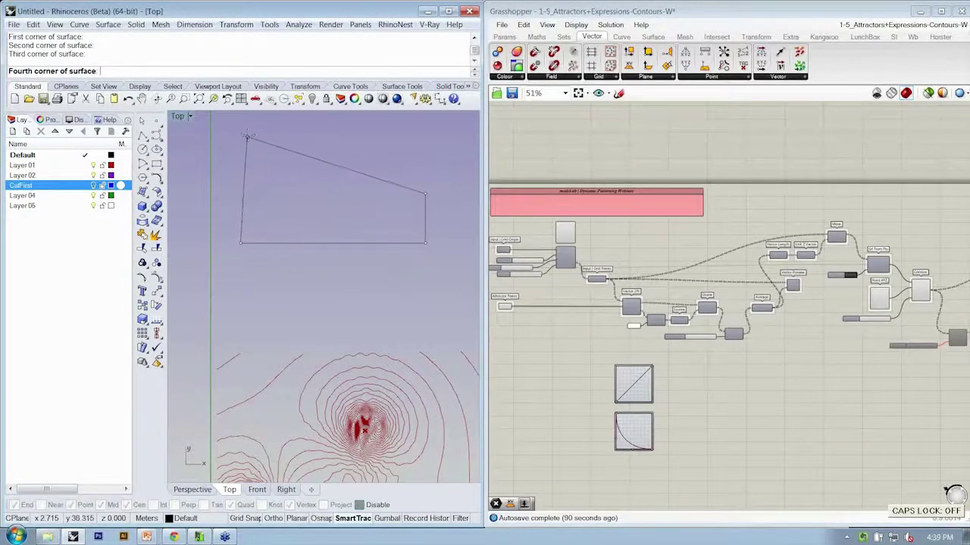
{"action": "left_click", "coordinate": [240, 135]}
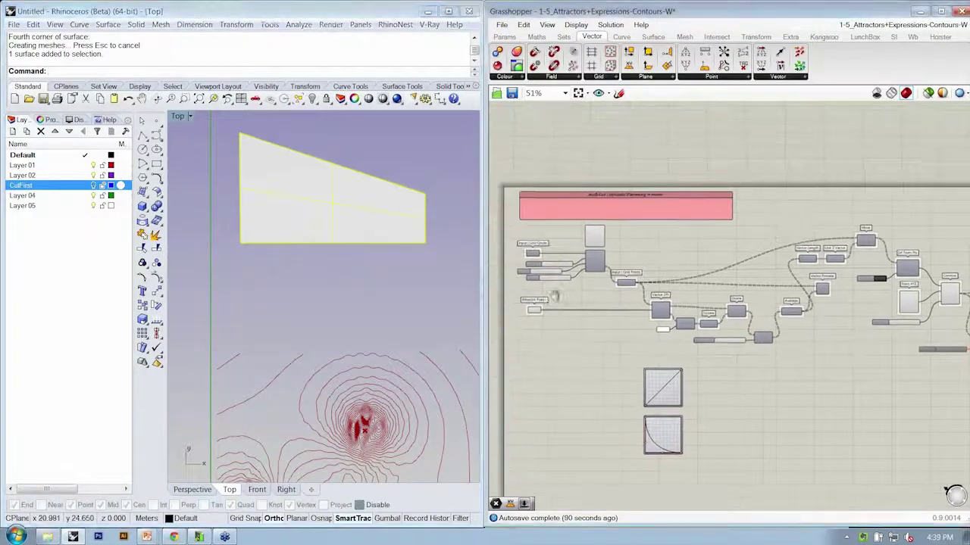
Inspect the four-corner surface above the contour pattern, and delete it.
{"action": "scroll", "coordinate": [303, 197], "scroll_direction": "up", "scroll_amount": 3}
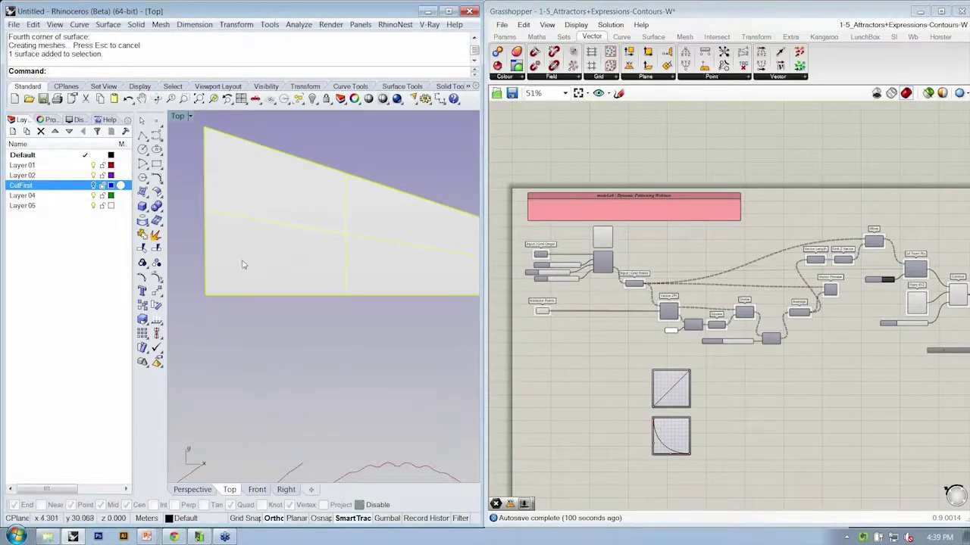
{"action": "scroll", "coordinate": [302, 218], "scroll_direction": "down", "scroll_amount": 3}
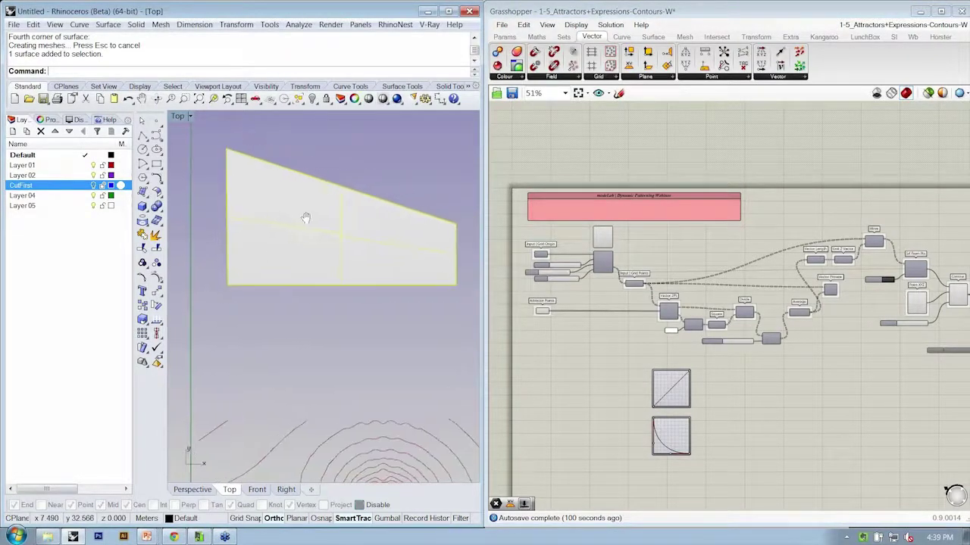
{"action": "left_click", "coordinate": [374, 328]}
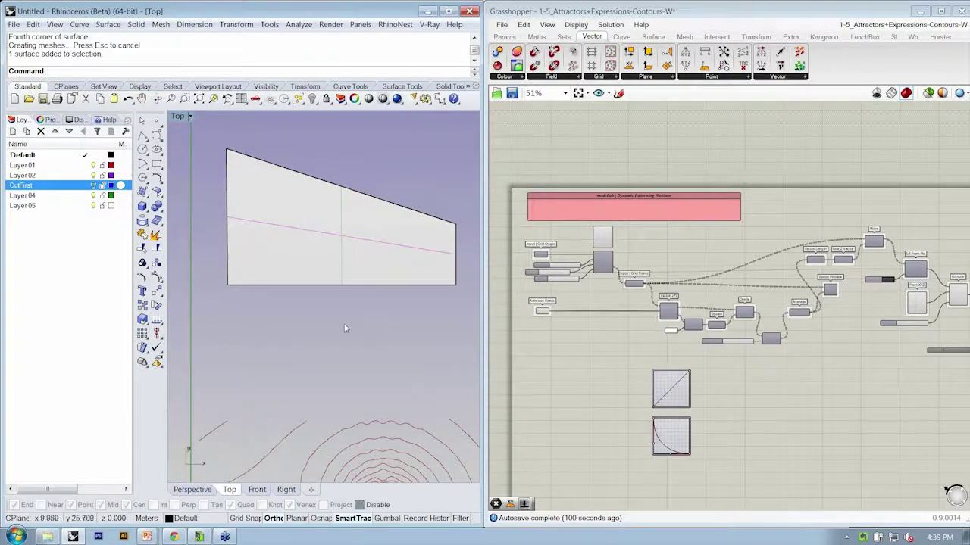
{"action": "right_click_drag", "start_coordinate": [388, 324], "coordinate": [311, 198]}
{"action": "scroll", "coordinate": [369, 262], "scroll_direction": "down", "scroll_amount": 4}
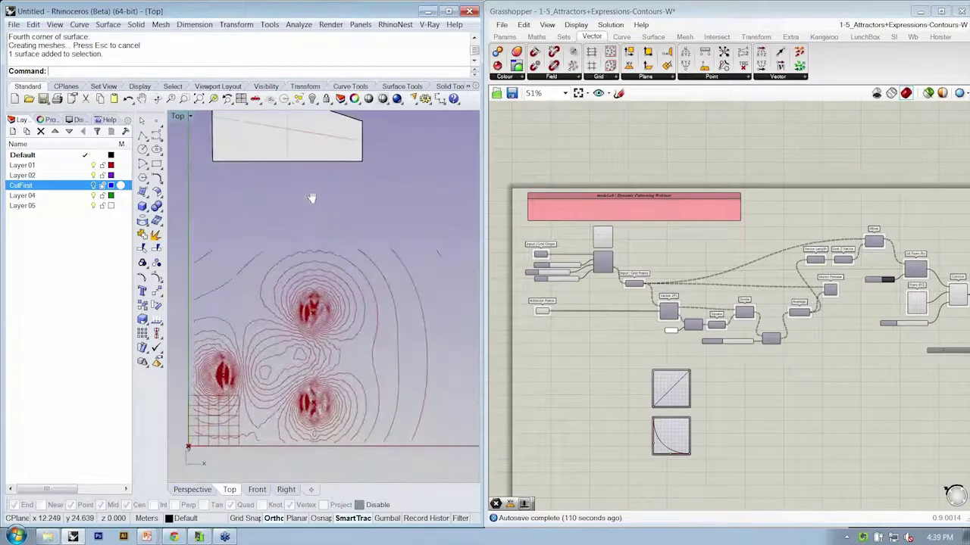
{"action": "left_click", "coordinate": [284, 127]}
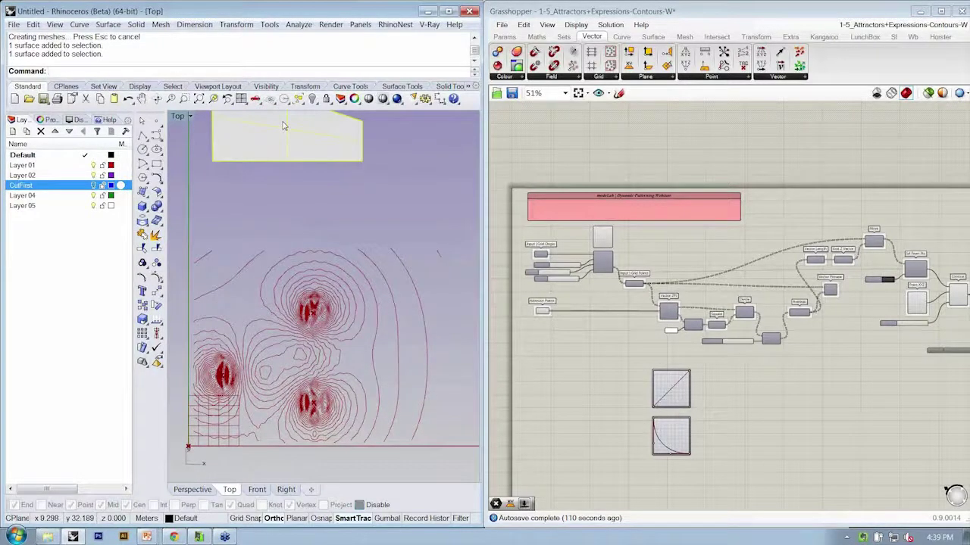
{"action": "key", "text": "Delete"}
{"action": "right_click_drag", "start_coordinate": [312, 266], "coordinate": [336, 216]}
{"action": "scroll", "coordinate": [318, 253], "scroll_direction": "up", "scroll_amount": 3}
{"action": "scroll", "coordinate": [319, 254], "scroll_direction": "down", "scroll_amount": 1}
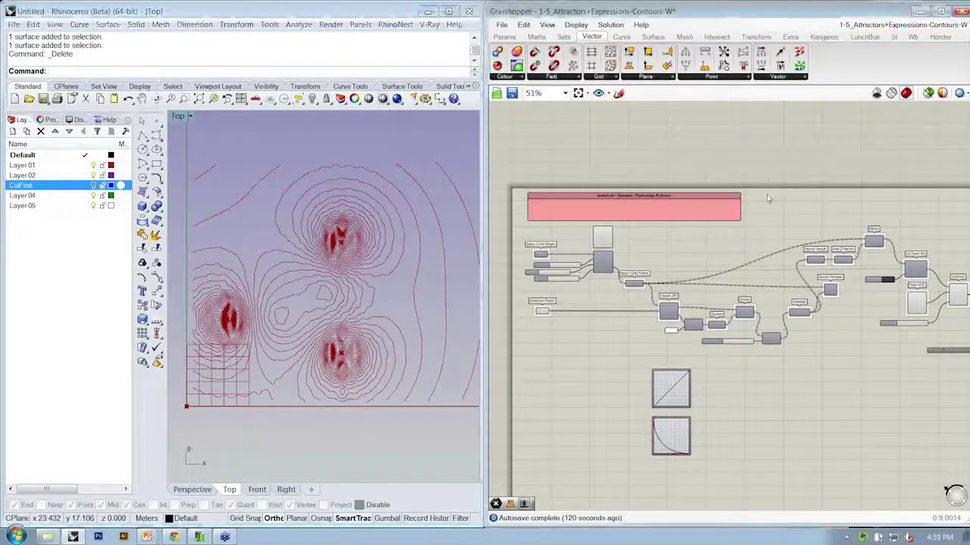
{"action": "right_click_drag", "start_coordinate": [768, 201], "coordinate": [756, 188]}
{"action": "right_click_drag", "start_coordinate": [314, 245], "coordinate": [321, 265]}
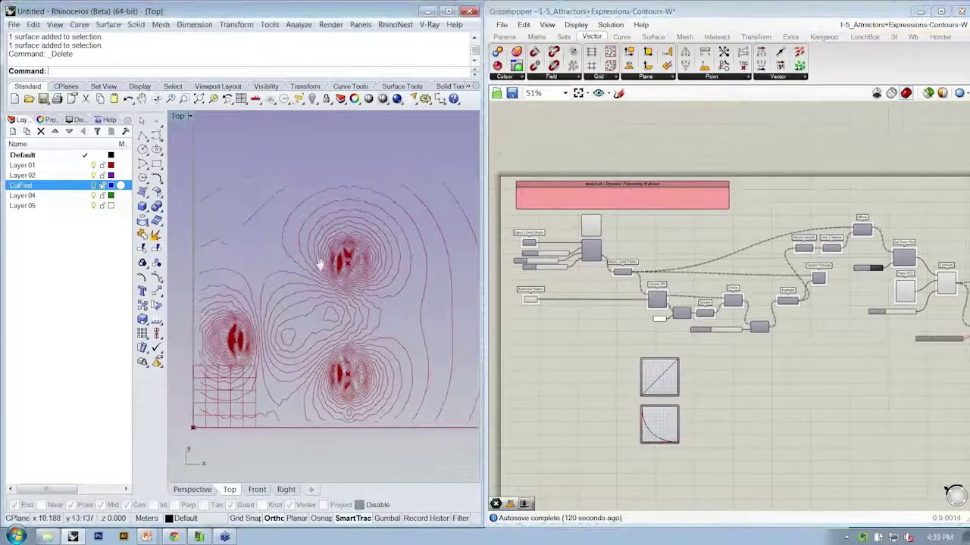
{"action": "right_click_drag", "start_coordinate": [211, 163], "coordinate": [215, 289]}
{"action": "key", "text": "Down"}
{"action": "key", "text": "Down"}
{"action": "key", "text": "Down"}
{"action": "key", "text": "Down"}
{"action": "key", "text": "Down"}
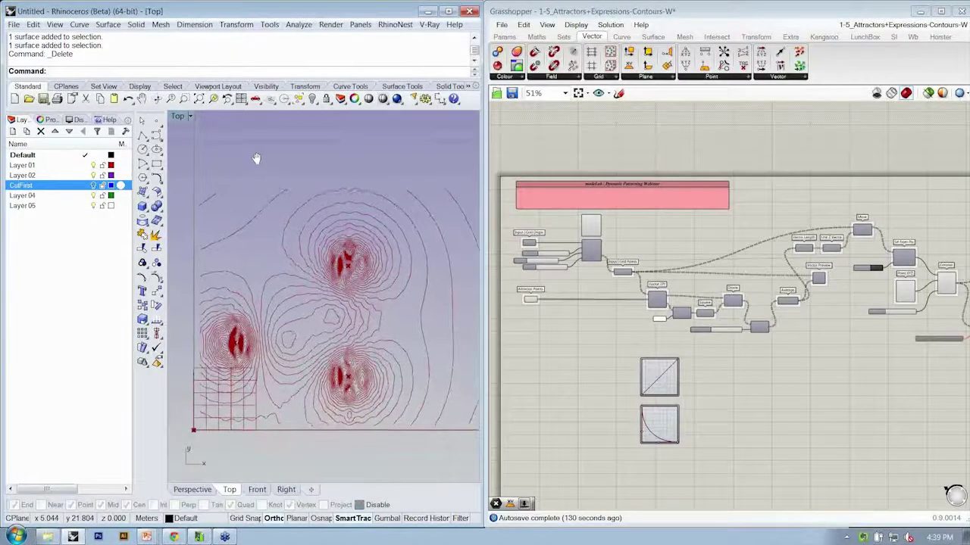
Open the Grasshopper definition 1-4_Attractors+Expressions-Discrete-W from the 000_WorkshopFiles folder.
{"action": "left_click", "coordinate": [501, 25]}
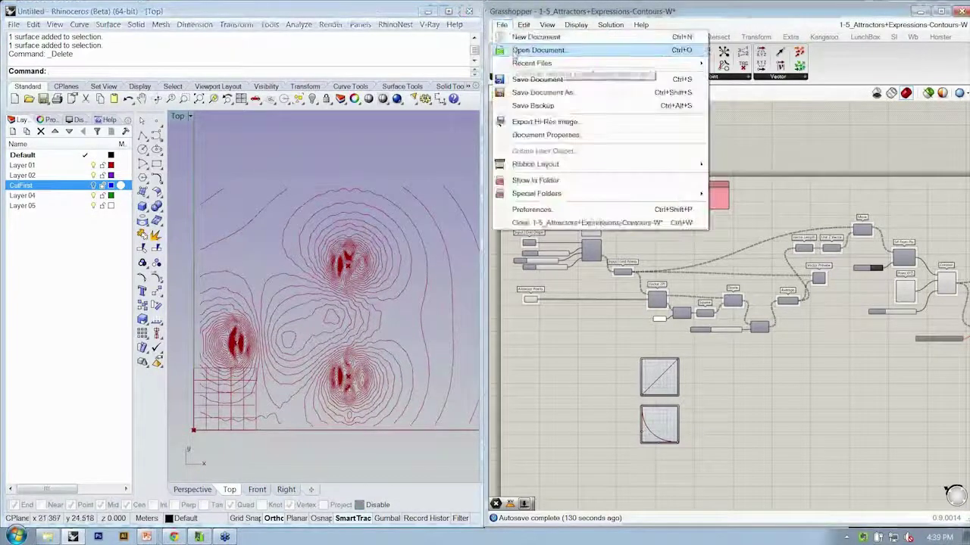
{"action": "left_click", "coordinate": [522, 47]}
{"action": "left_click", "coordinate": [716, 318]}
{"action": "scroll", "coordinate": [716, 322], "scroll_direction": "down", "scroll_amount": 1}
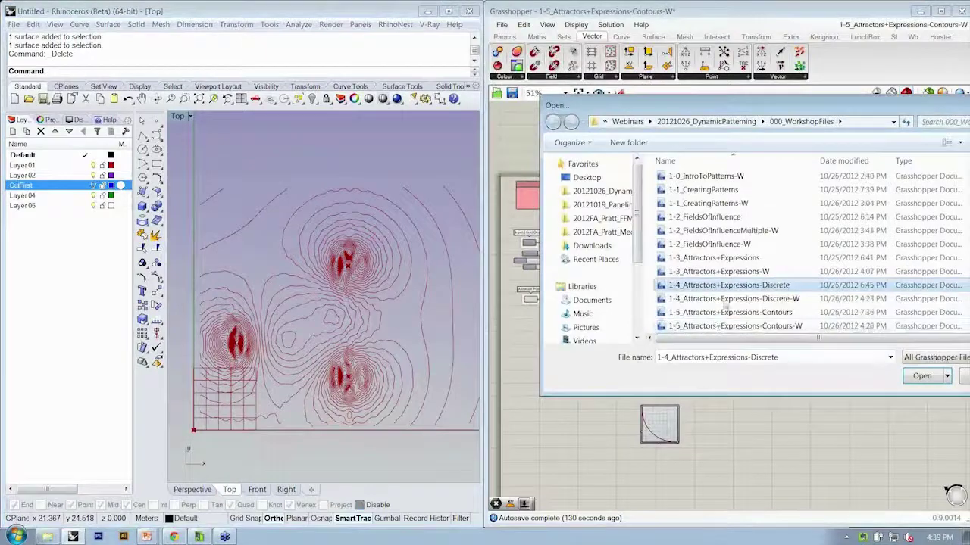
{"action": "double_click", "coordinate": [726, 300]}
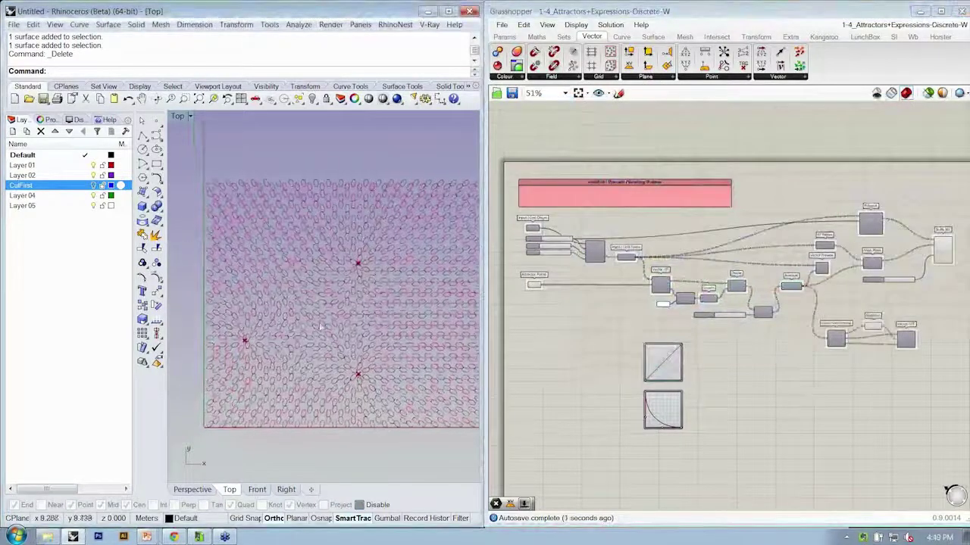
Place a point object beside one of the hexagons in the Top view, and delete it.
{"action": "scroll", "coordinate": [327, 333], "scroll_direction": "up", "scroll_amount": 6}
{"action": "scroll", "coordinate": [288, 317], "scroll_direction": "down", "scroll_amount": 8}
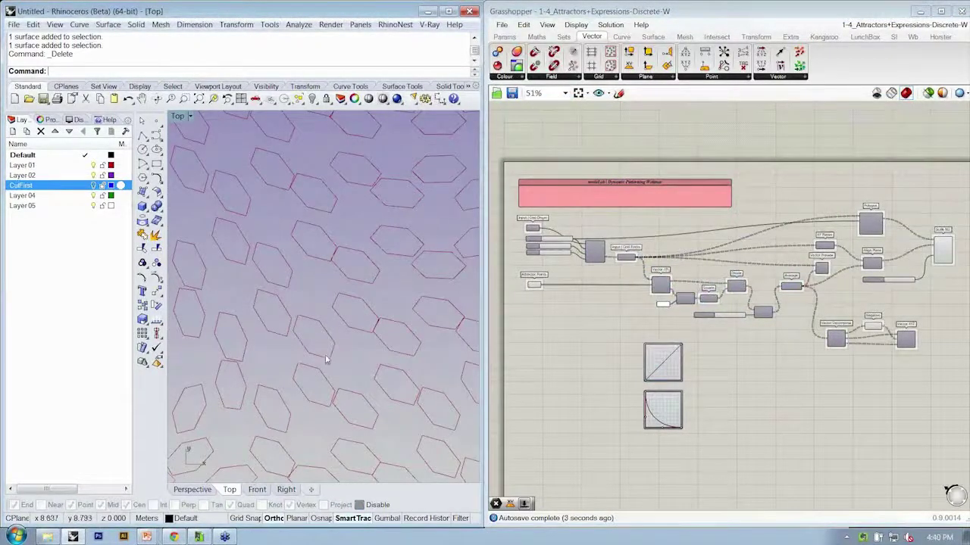
{"action": "scroll", "coordinate": [325, 366], "scroll_direction": "up", "scroll_amount": 6}
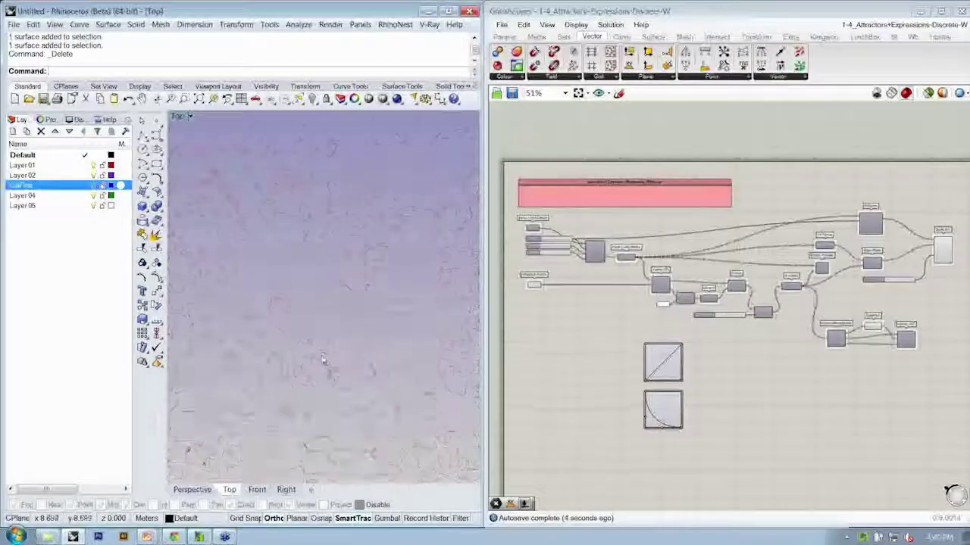
{"action": "scroll", "coordinate": [740, 276], "scroll_direction": "up", "scroll_amount": 3}
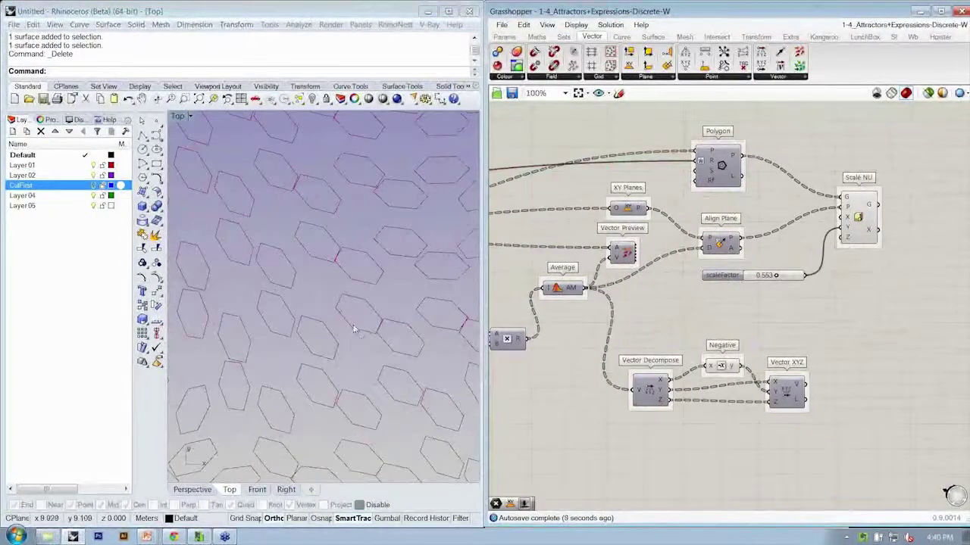
{"action": "left_click", "coordinate": [155, 134]}
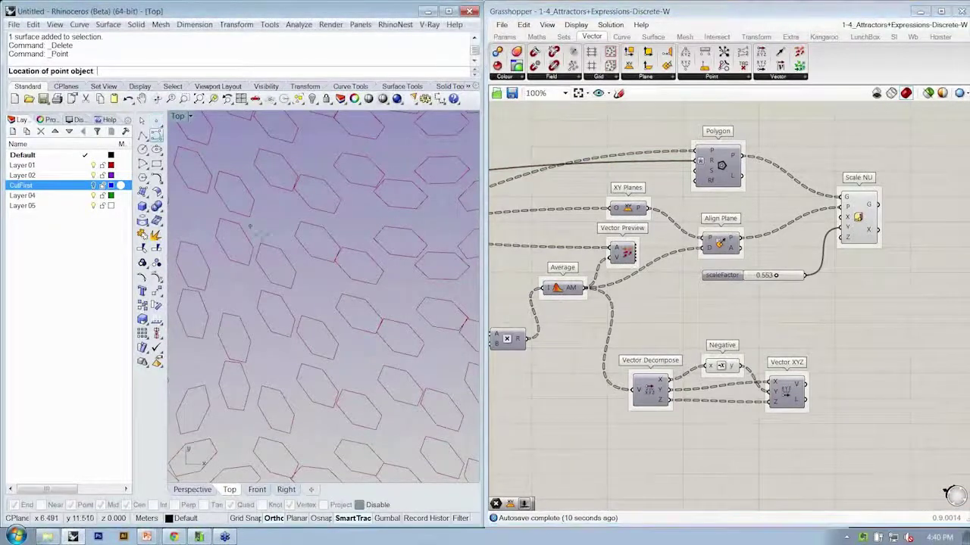
{"action": "left_click", "coordinate": [342, 294]}
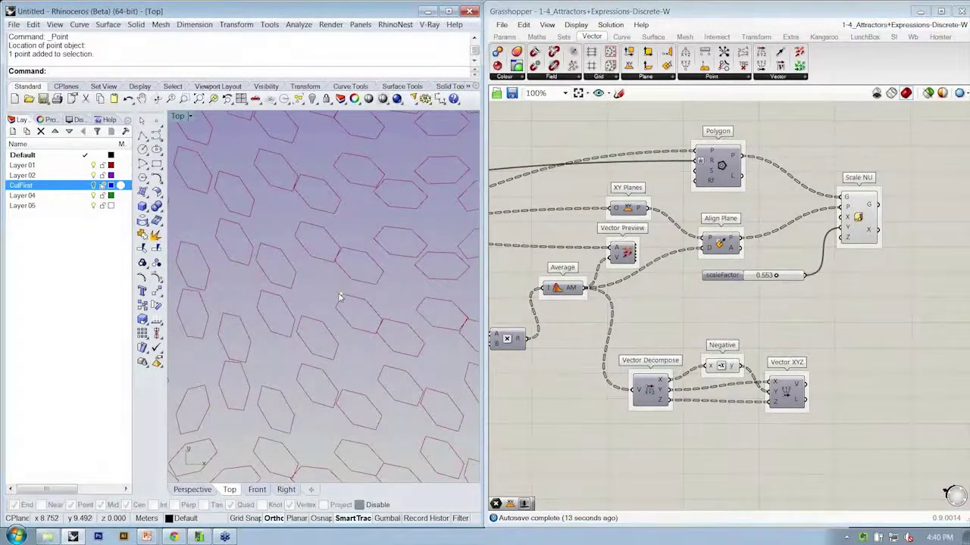
{"action": "key", "text": "Delete"}
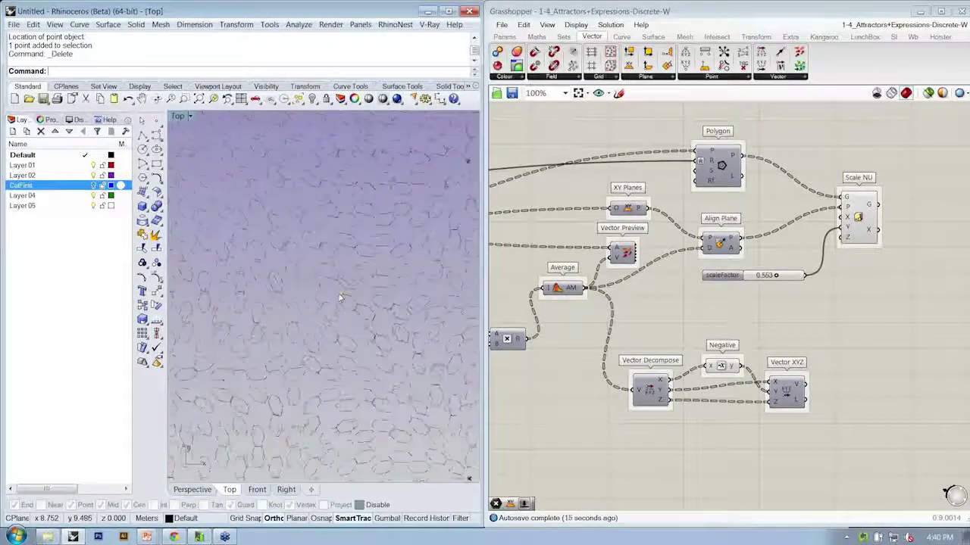
Draw a four-corner surface that narrows away from the y axis, in the empty area above the hexagon pattern.
{"action": "left_click", "coordinate": [156, 205]}
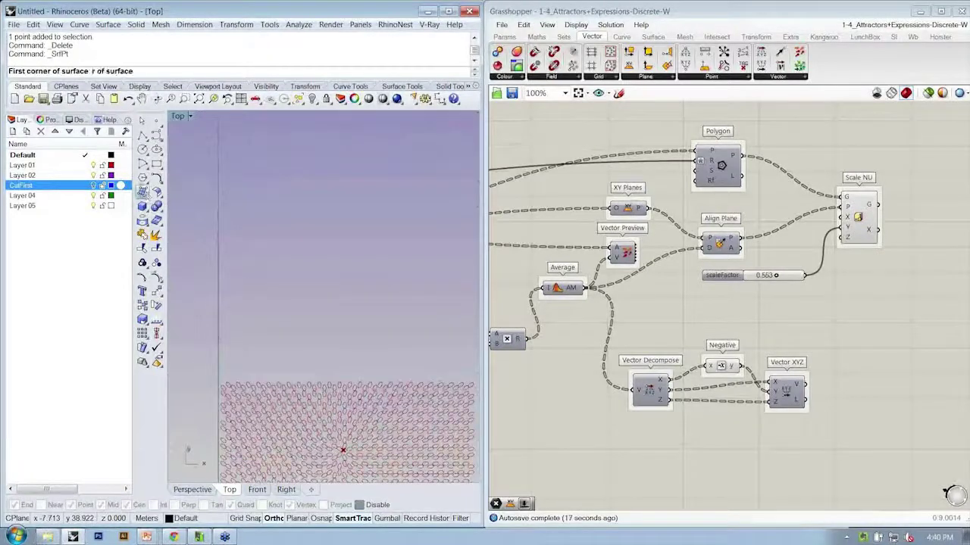
{"action": "left_click", "coordinate": [220, 216]}
{"action": "left_click", "coordinate": [220, 307]}
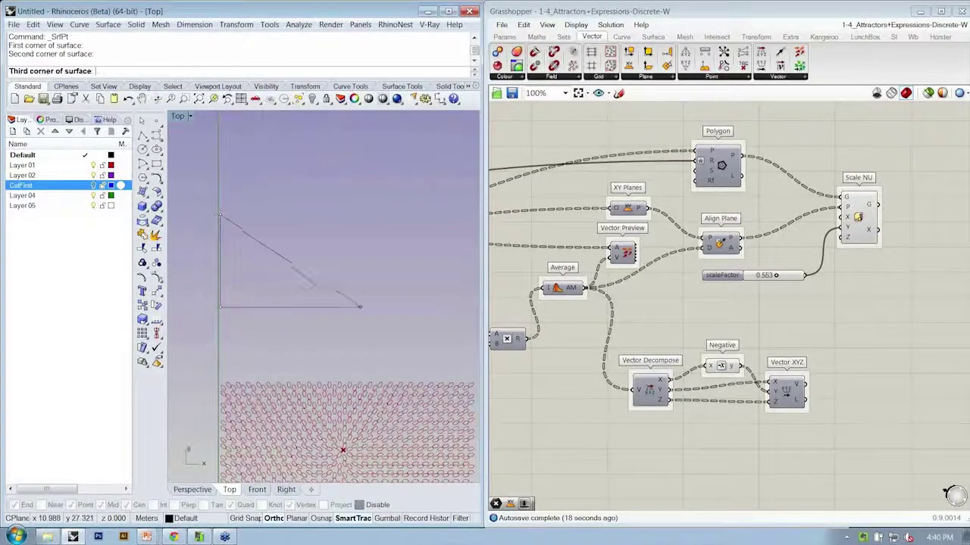
{"action": "left_click", "coordinate": [357, 264], "text": "shift"}
{"action": "left_click", "coordinate": [354, 226], "text": "shift"}
{"action": "scroll", "coordinate": [350, 281], "scroll_direction": "down", "scroll_amount": 4}
{"action": "scroll", "coordinate": [291, 273], "scroll_direction": "up", "scroll_amount": 6}
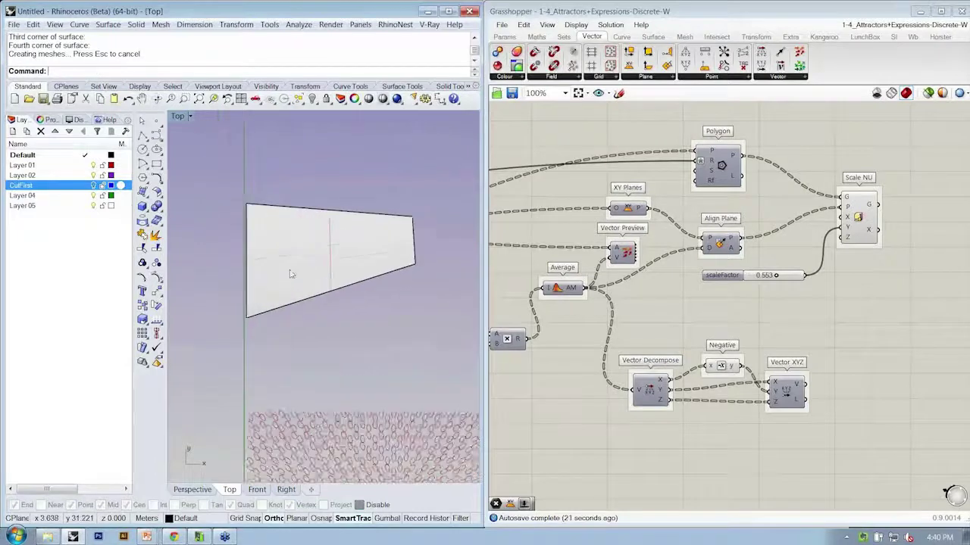
{"action": "scroll", "coordinate": [289, 274], "scroll_direction": "up", "scroll_amount": 1}
{"action": "right_click_drag", "start_coordinate": [346, 288], "coordinate": [328, 203]}
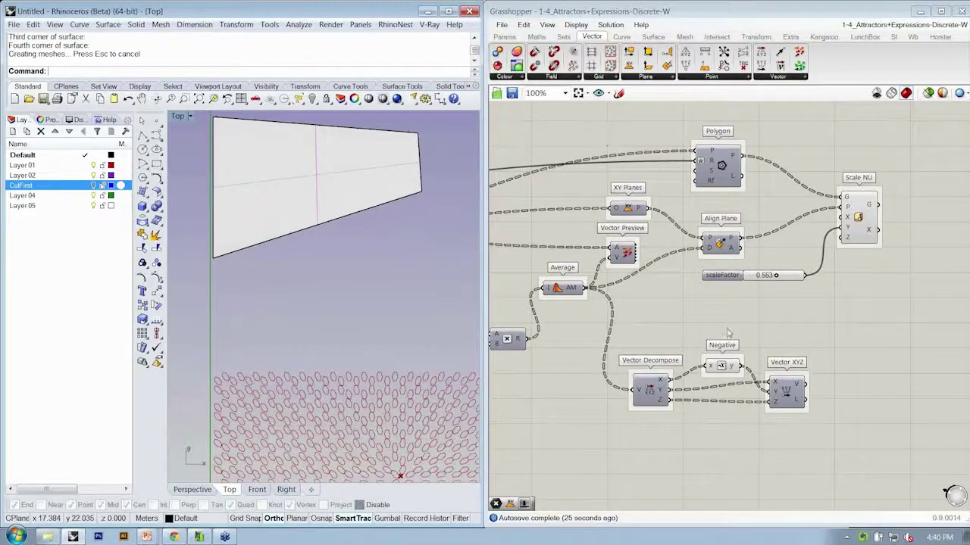
Select the four-corner surface above the hexagon pattern.
{"action": "right_click_drag", "start_coordinate": [522, 395], "coordinate": [536, 393]}
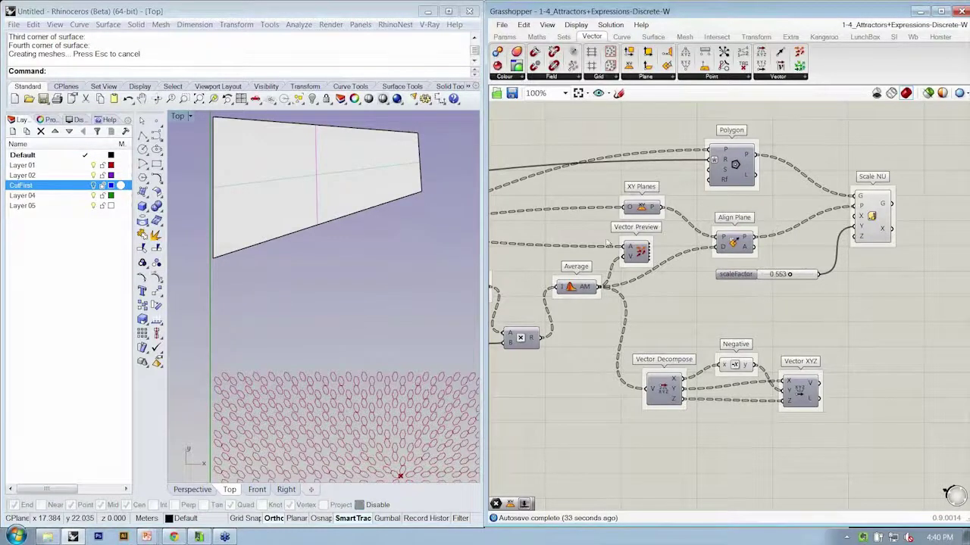
{"action": "right_click_drag", "start_coordinate": [620, 303], "coordinate": [679, 284]}
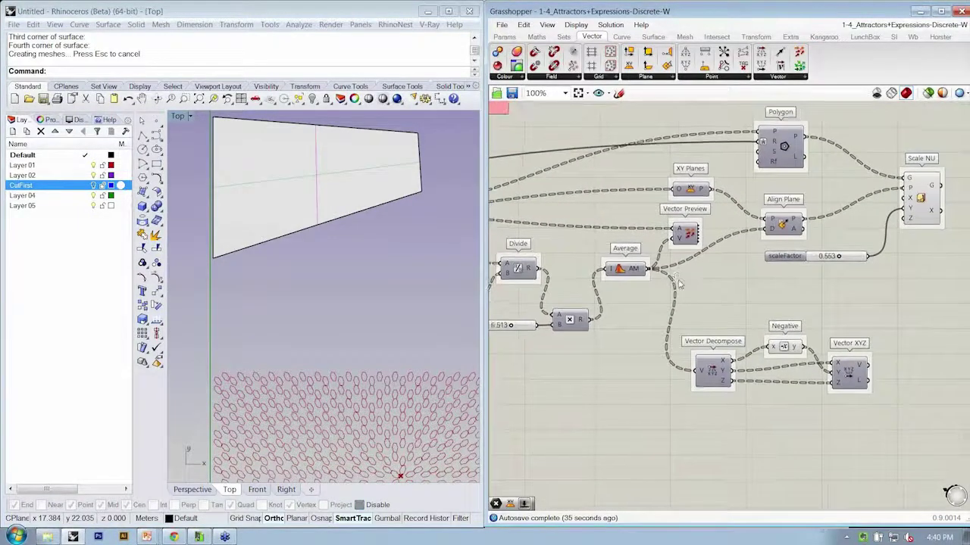
{"action": "left_click", "coordinate": [353, 184]}
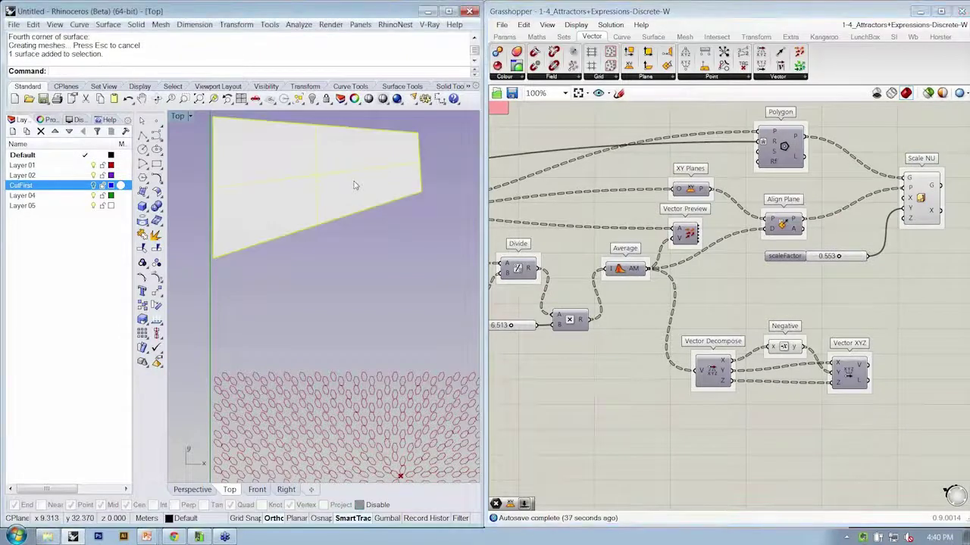